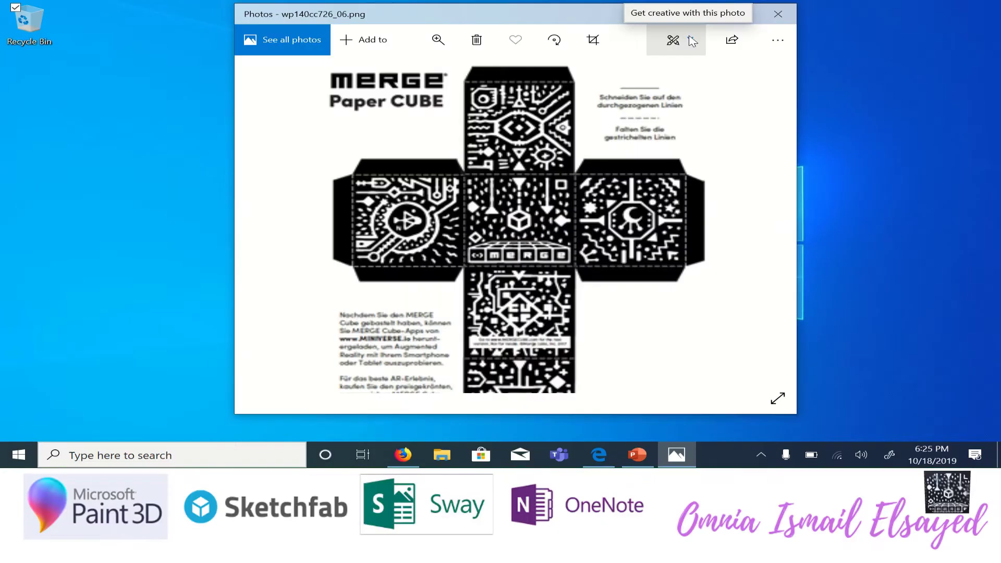
# Step: In the Photos editor, crop the Paper Cube template tightly around one square patterned face
pyautogui.click(692, 41)
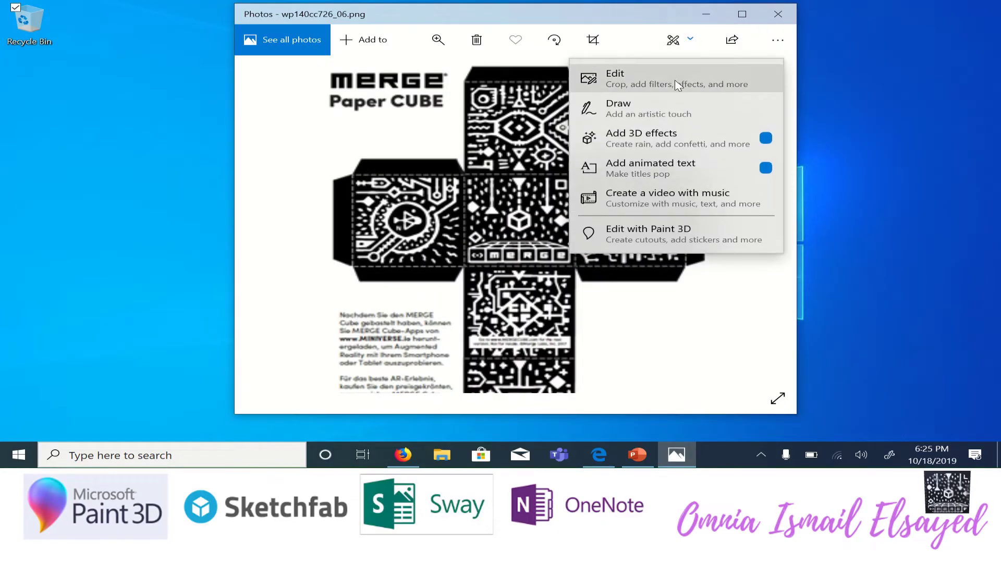
pyautogui.click(674, 80)
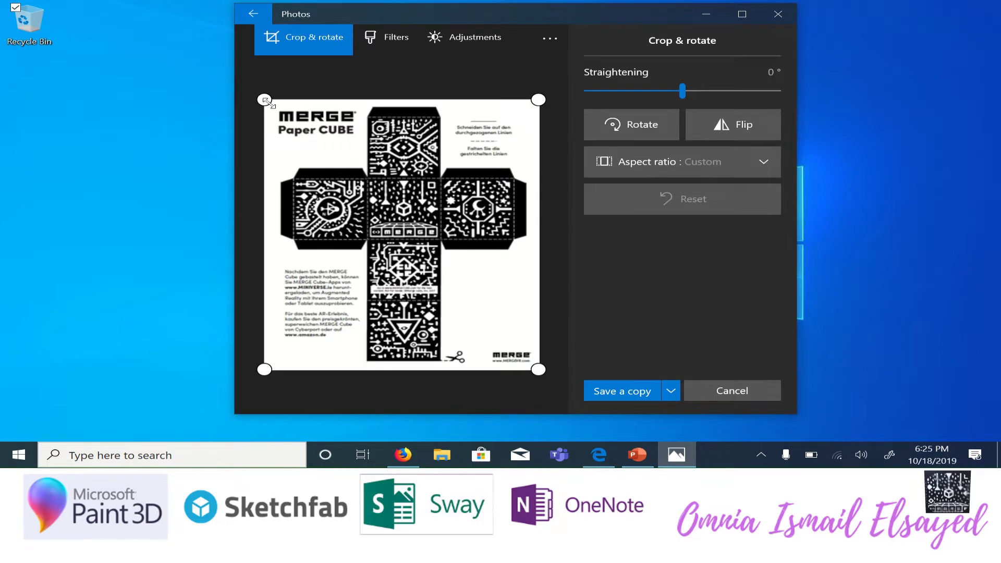
pyautogui.moveTo(266, 102); pyautogui.dragTo(372, 107)
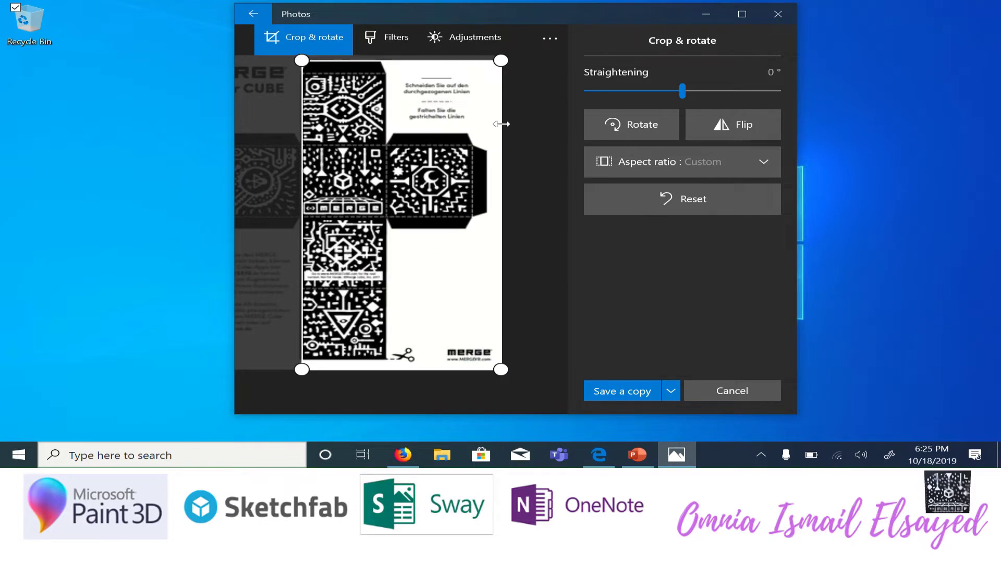
pyautogui.moveTo(500, 124); pyautogui.dragTo(386, 116)
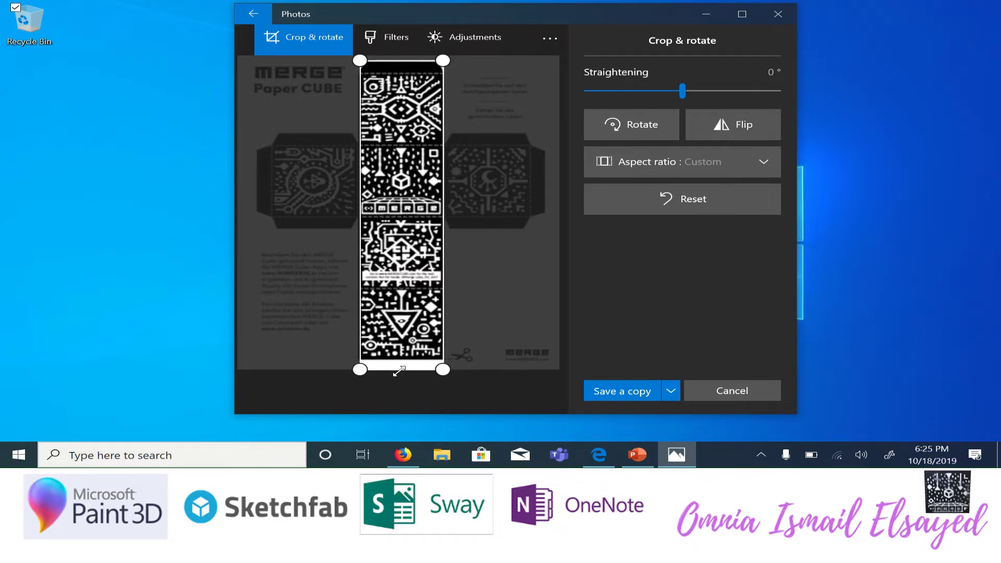
pyautogui.moveTo(402, 369); pyautogui.dragTo(402, 185)
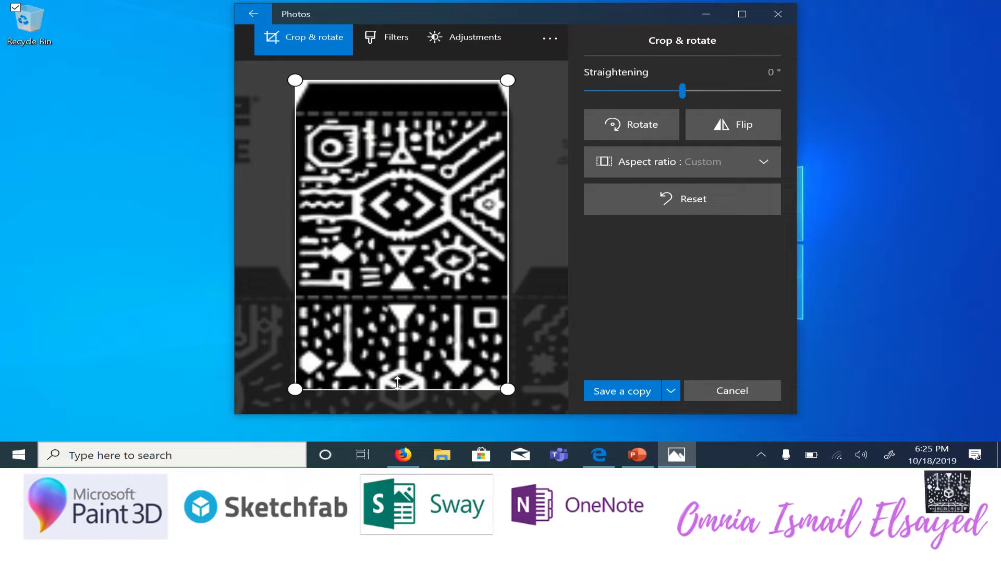
pyautogui.moveTo(397, 389); pyautogui.dragTo(408, 297)
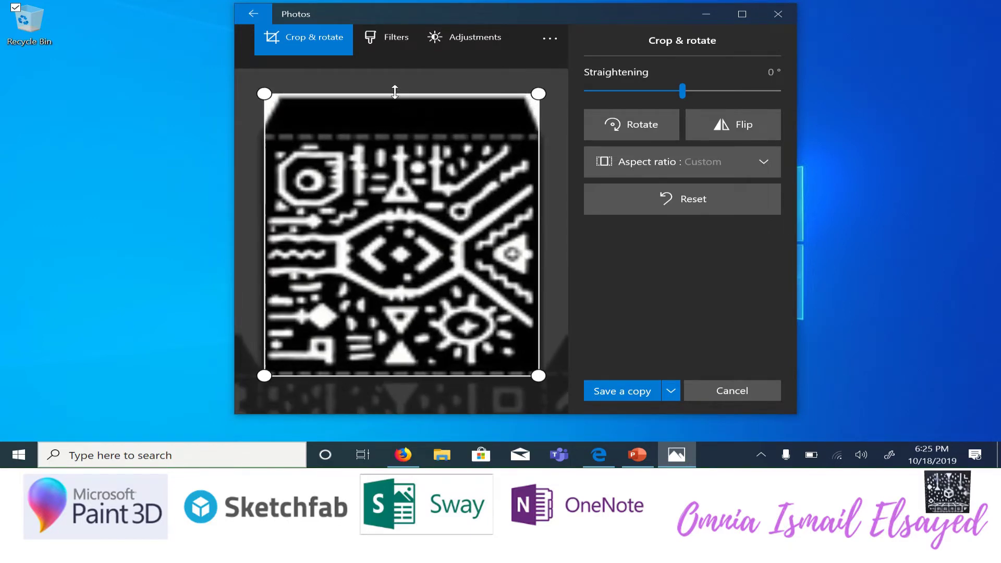
pyautogui.moveTo(397, 95); pyautogui.dragTo(401, 137)
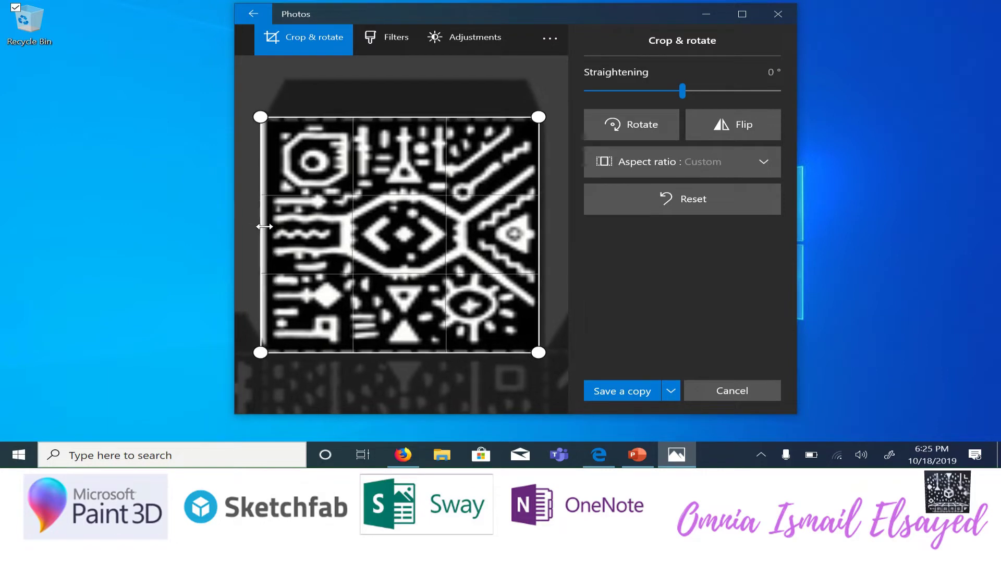
pyautogui.moveTo(264, 227); pyautogui.dragTo(262, 230)
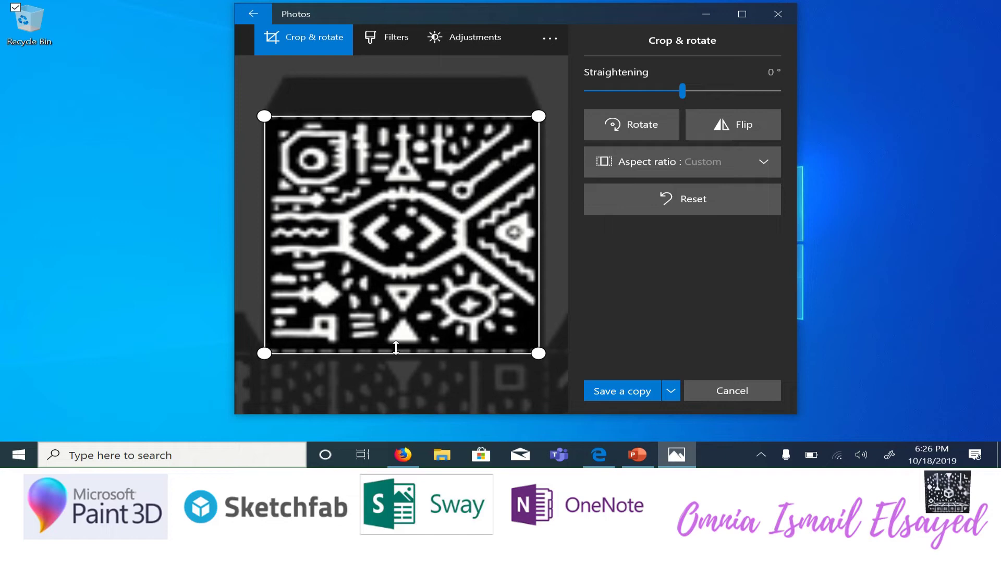
pyautogui.moveTo(398, 357); pyautogui.dragTo(398, 354)
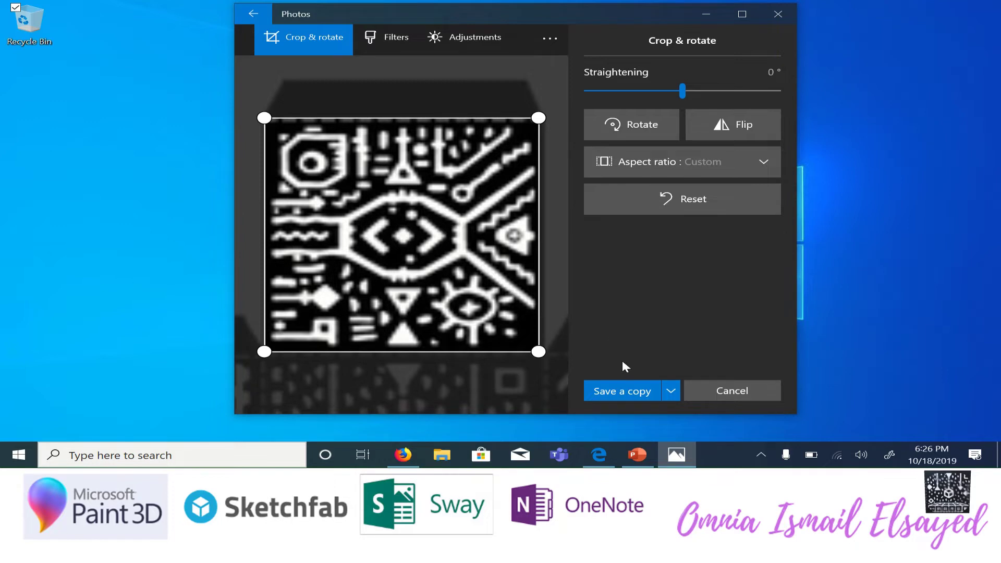
# Step: Save the cropped face as a new copy named 1
pyautogui.click(636, 395)
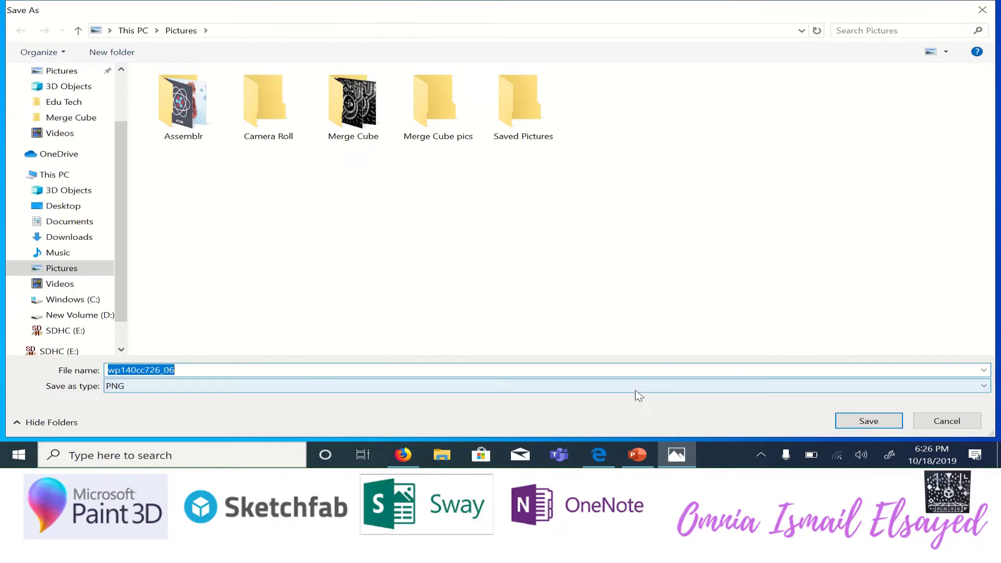
pyautogui.write('1')
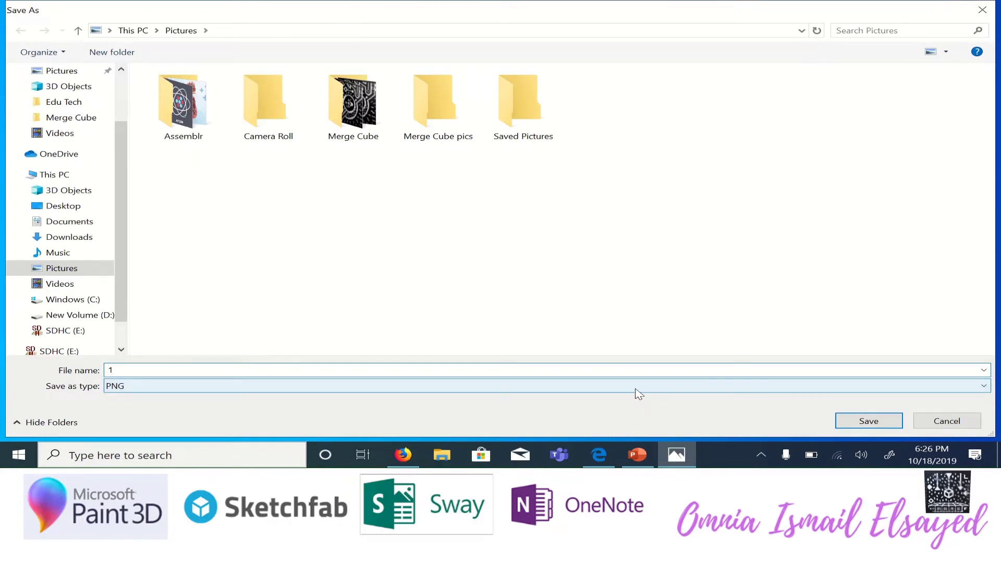
pyautogui.click(865, 421)
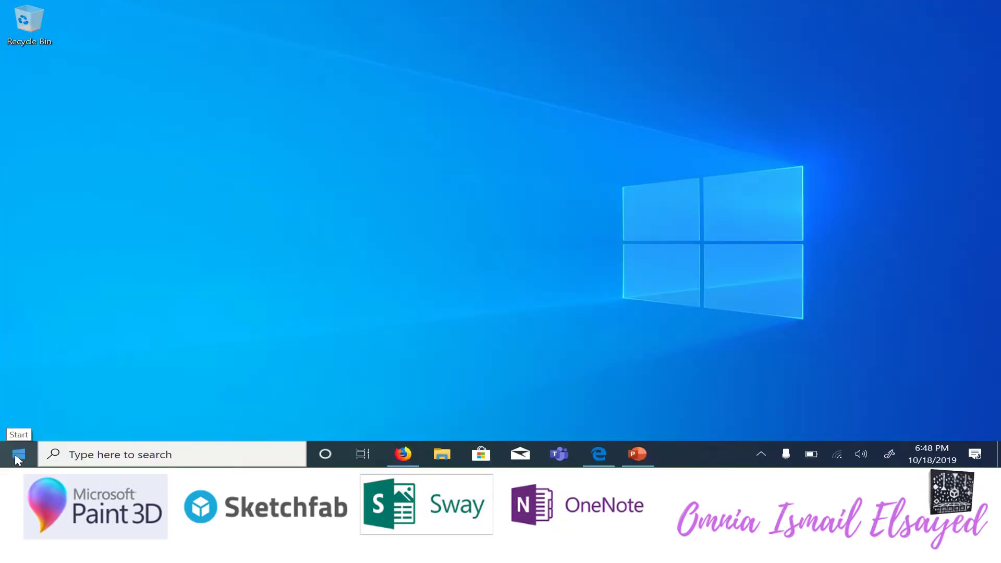
# Step: Launch Paint 3D from the Start app list and start a new blank project
pyautogui.click(17, 456)
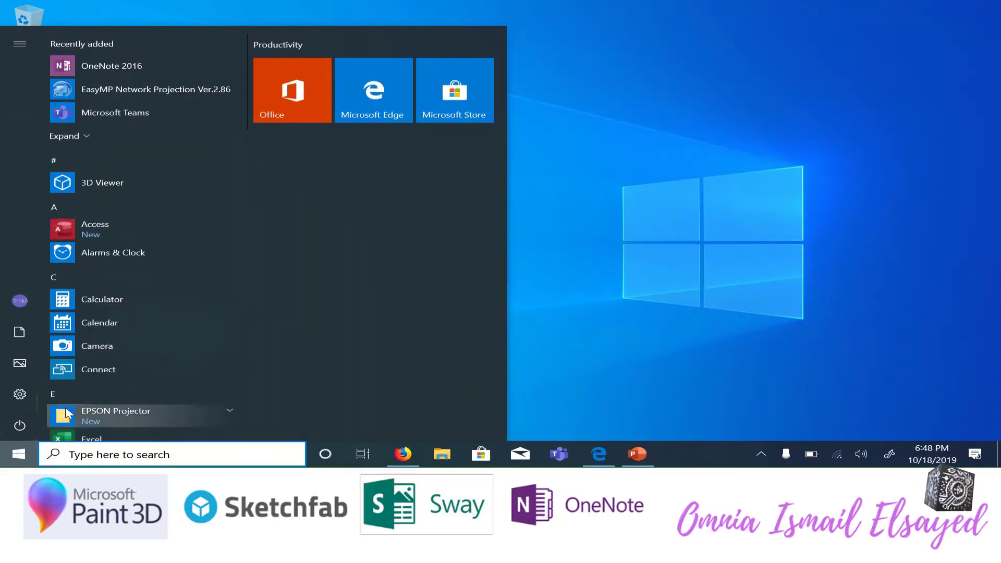
pyautogui.scroll(-8, 76, 340)
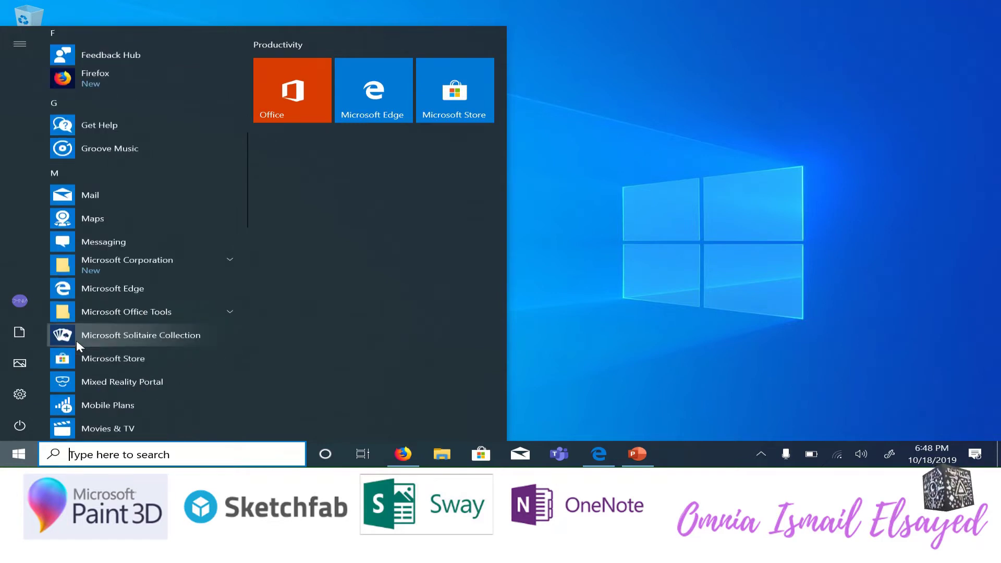
pyautogui.scroll(-4, 76, 340)
pyautogui.scroll(-2, 77, 340)
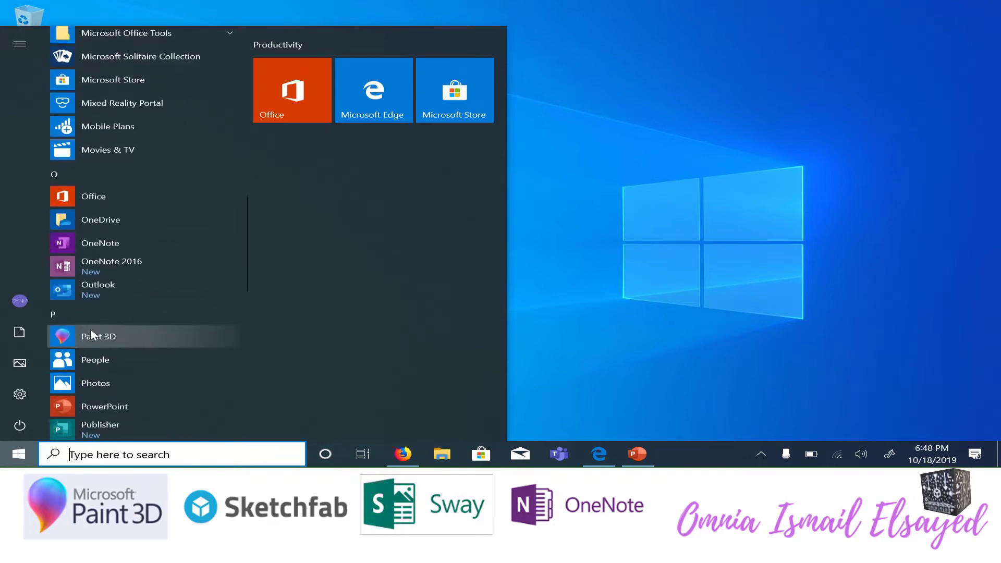
pyautogui.click(90, 334)
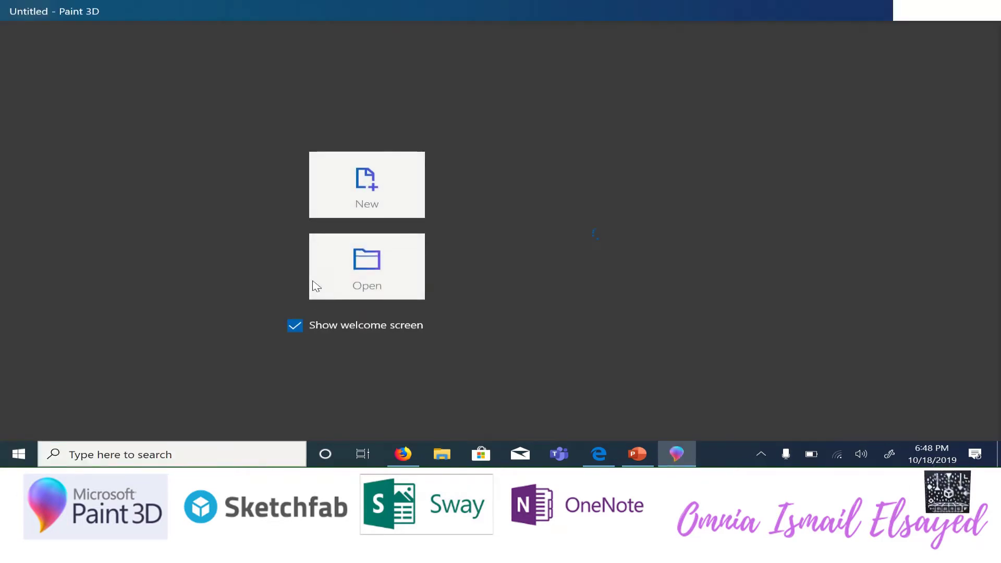
pyautogui.click(351, 180)
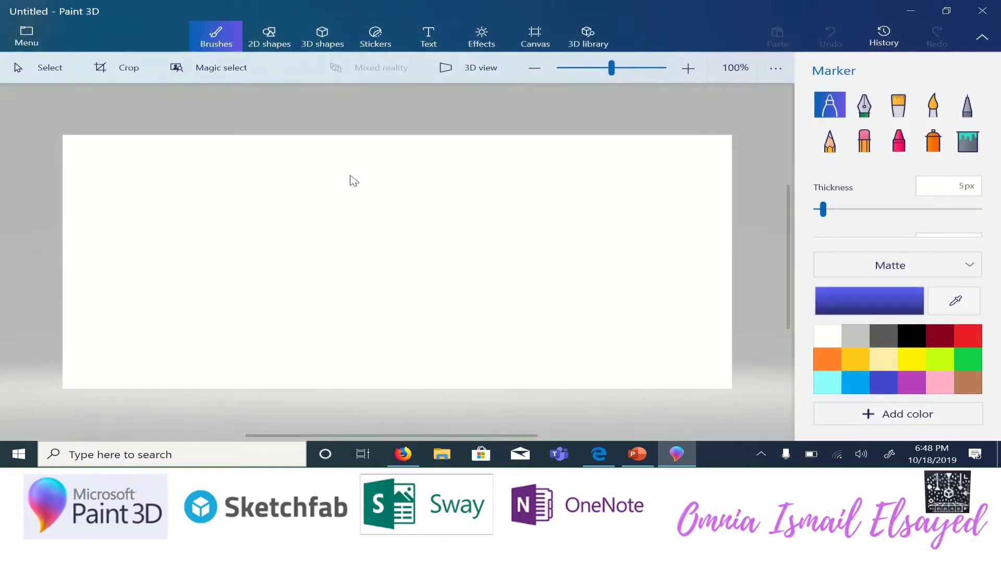
# Step: Draw a 3D cube on the canvas and colour it black
pyautogui.click(322, 37)
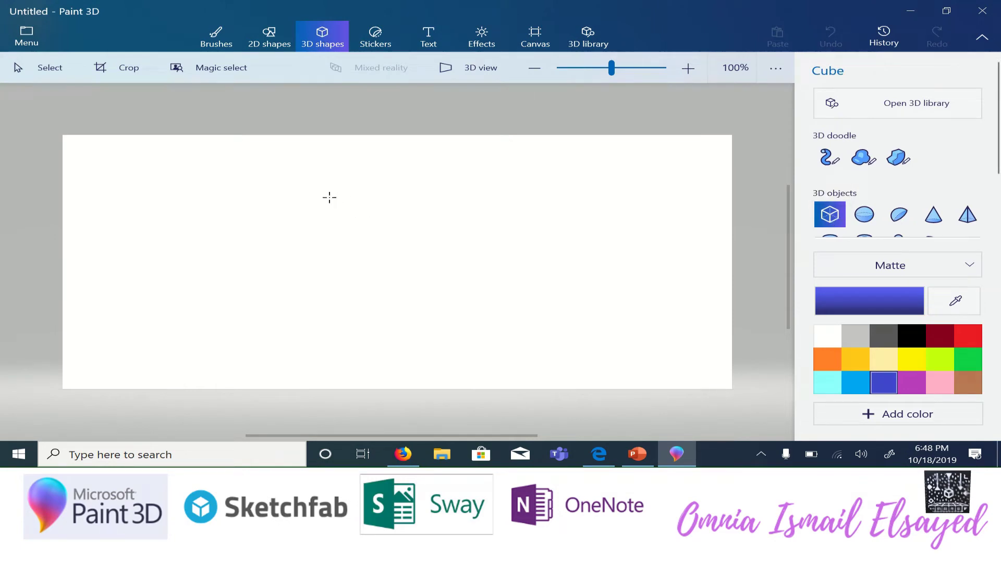
pyautogui.moveTo(318, 191); pyautogui.dragTo(478, 309)
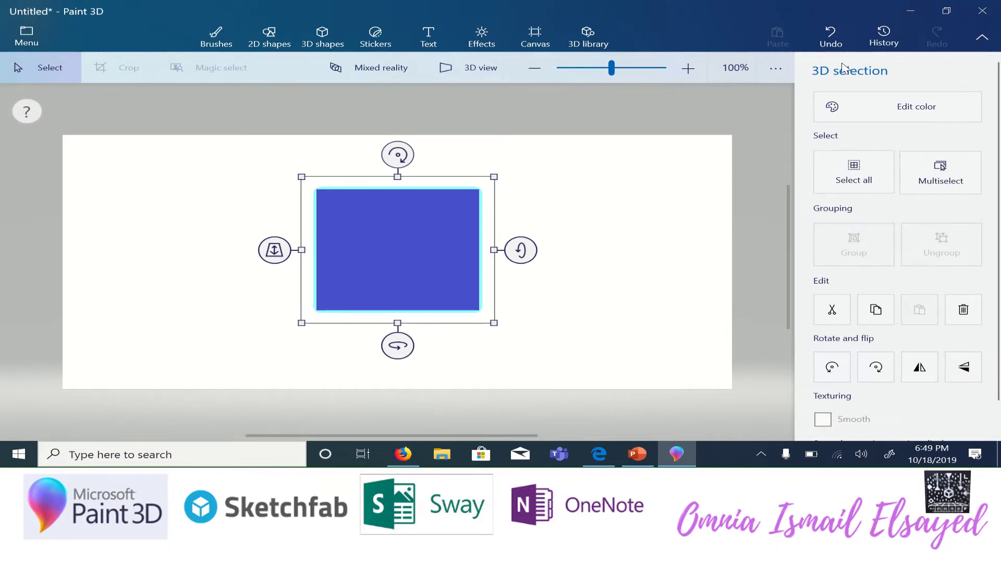
pyautogui.click(867, 102)
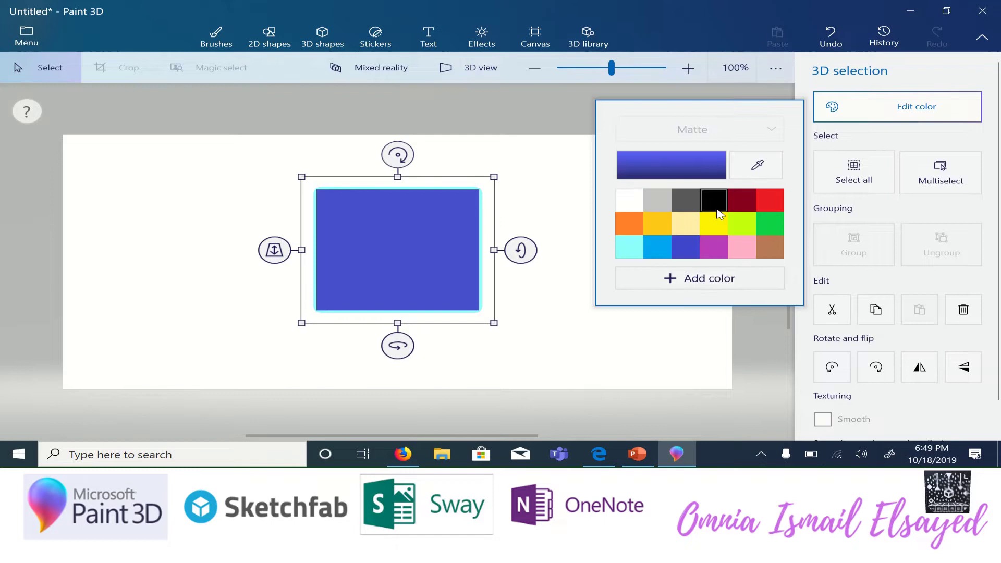
pyautogui.click(715, 203)
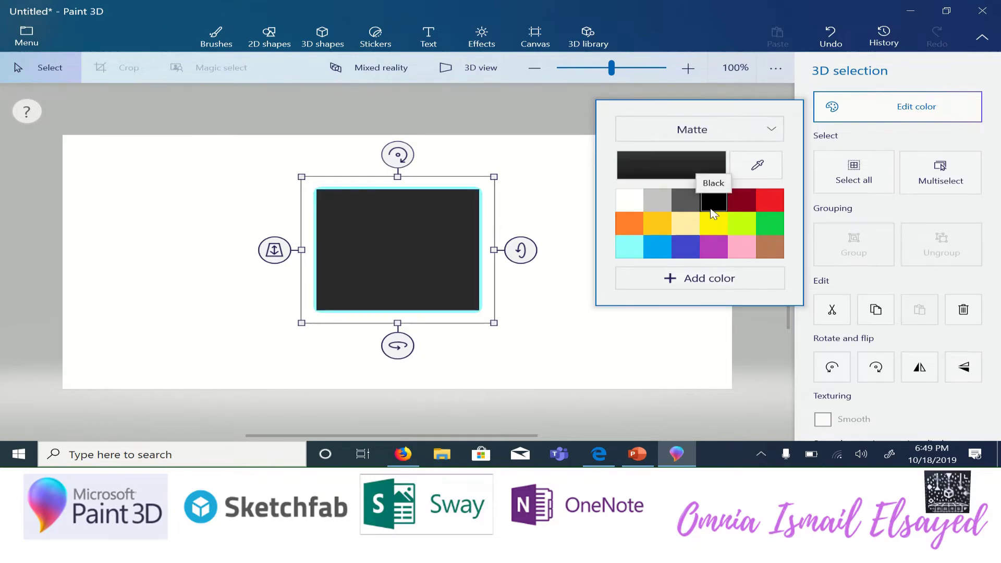
# Step: Insert image 1 onto the canvas and turn it into a sticker
pyautogui.click(17, 30)
pyautogui.click(17, 30)
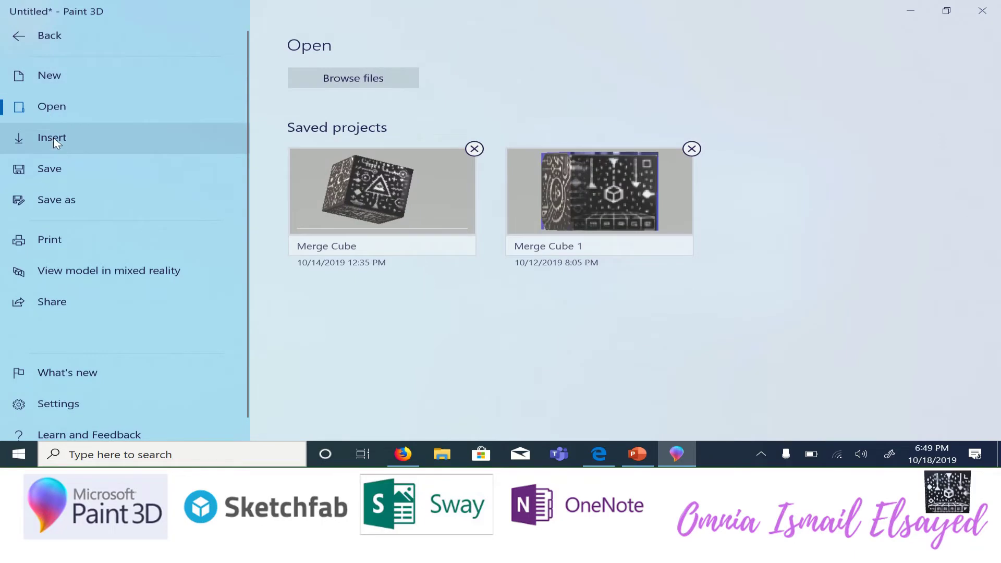
pyautogui.click(50, 137)
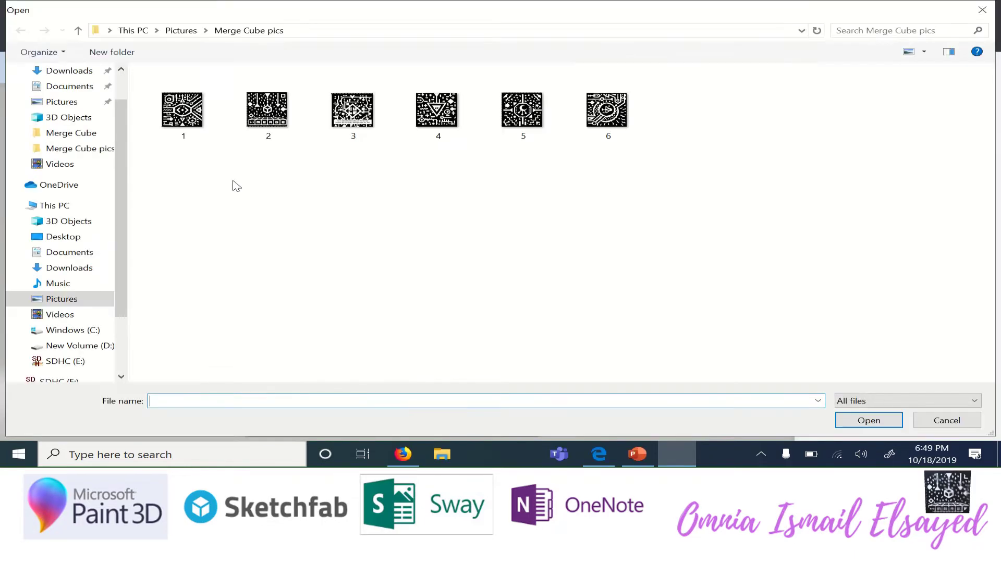
pyautogui.click(185, 125)
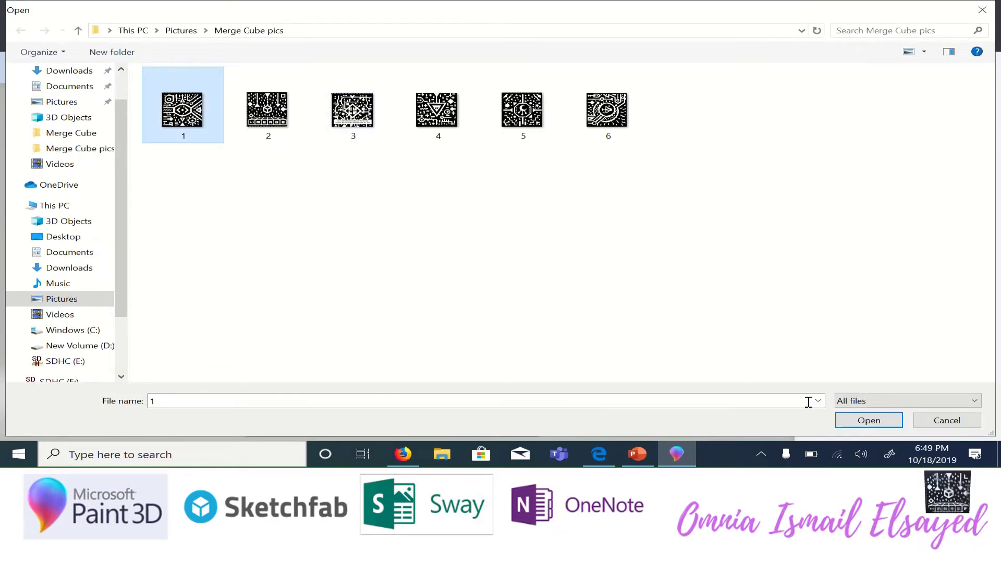
pyautogui.click(868, 420)
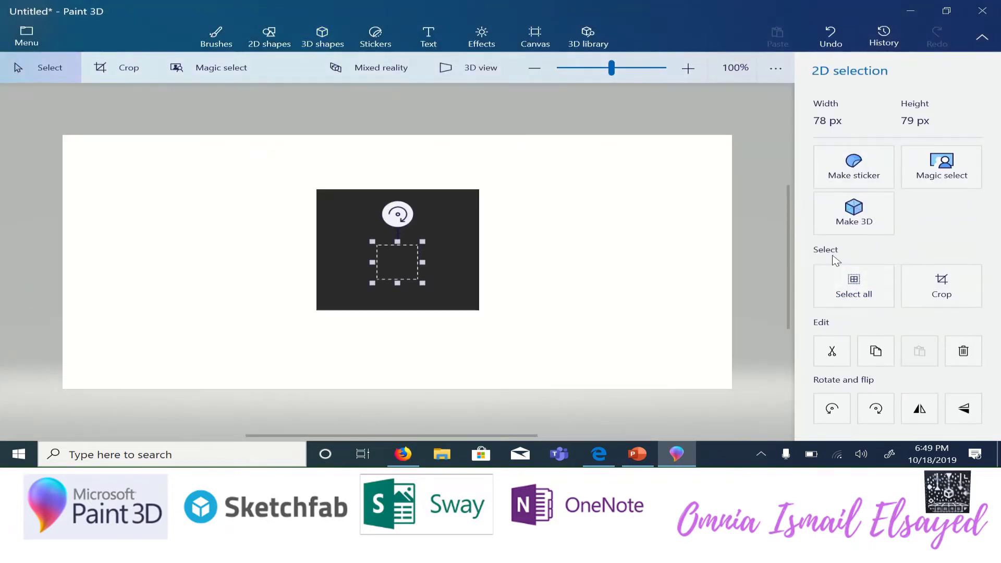
pyautogui.click(856, 174)
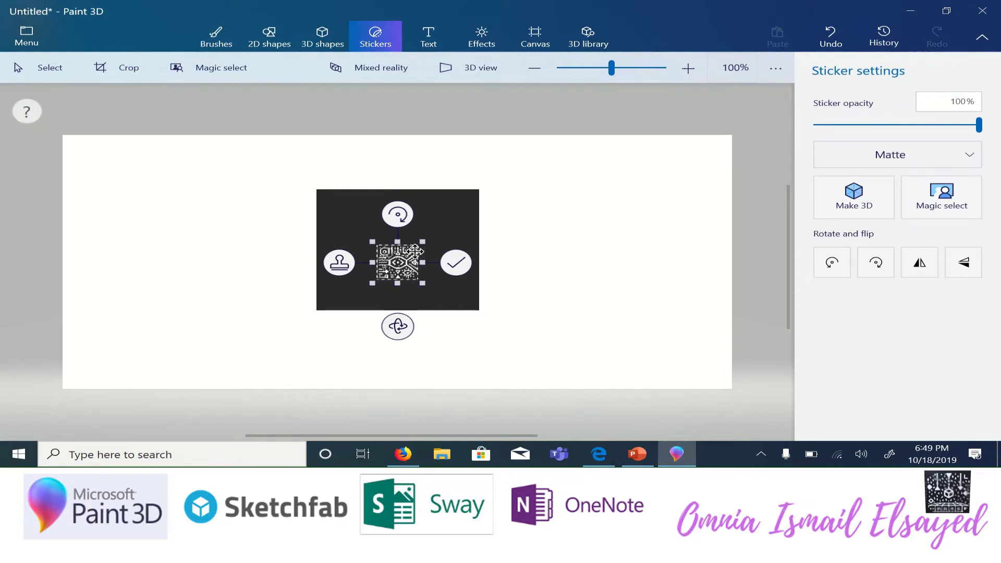
# Step: Resize and align the image 1 sticker to fill the cube's front face, then stamp it
pyautogui.moveTo(419, 244); pyautogui.dragTo(486, 187)
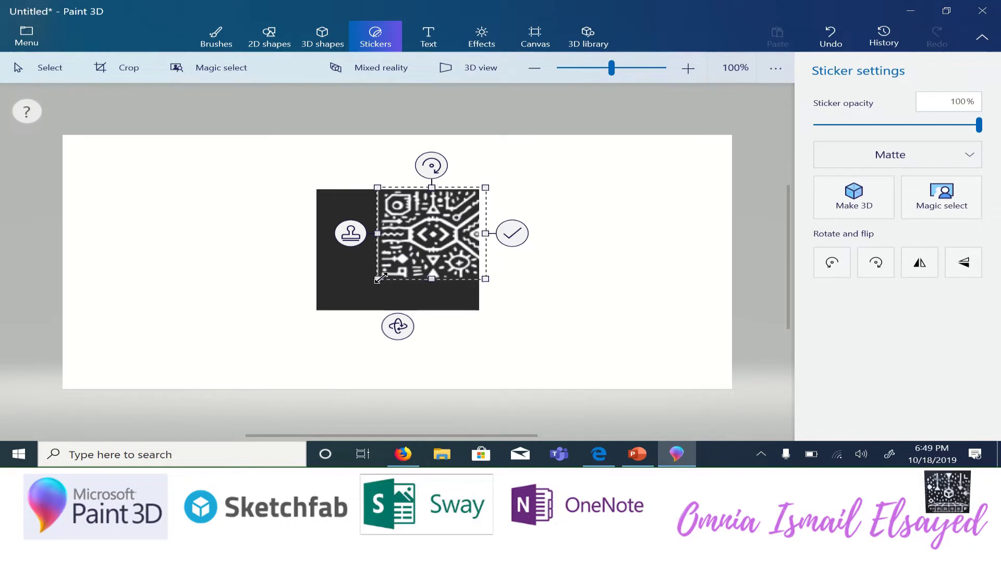
pyautogui.moveTo(378, 279); pyautogui.dragTo(347, 296)
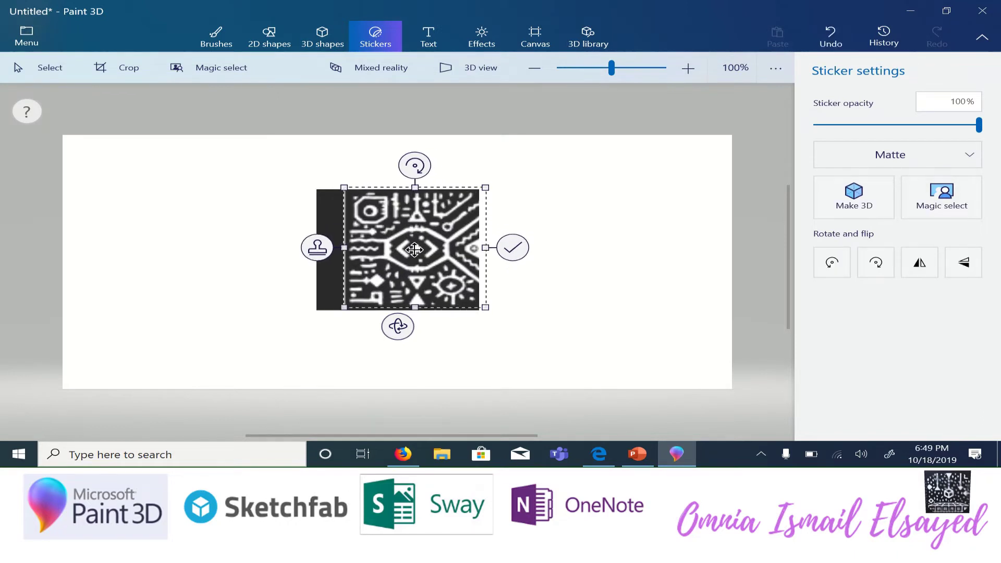
pyautogui.moveTo(415, 250); pyautogui.dragTo(398, 251)
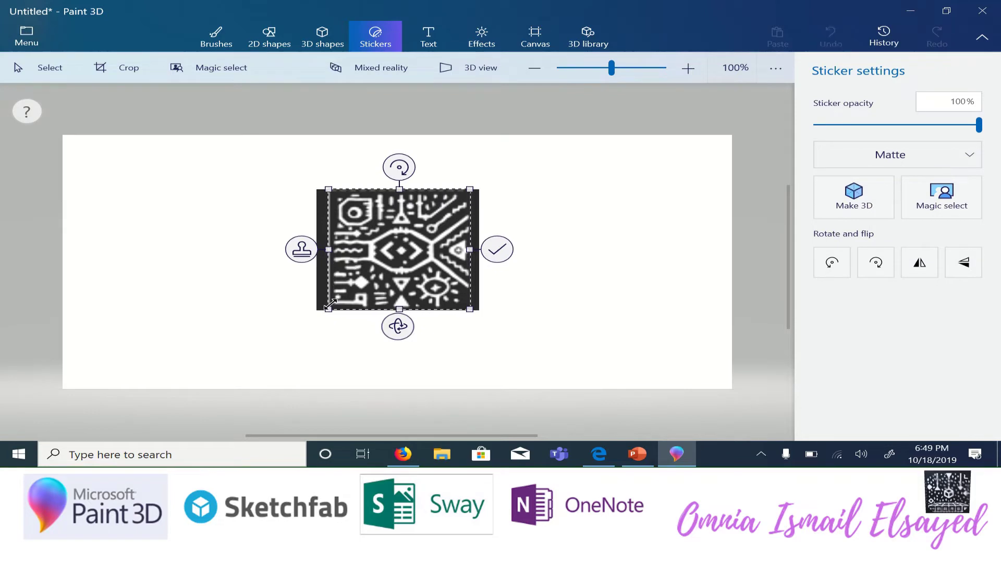
pyautogui.moveTo(323, 307); pyautogui.dragTo(318, 309)
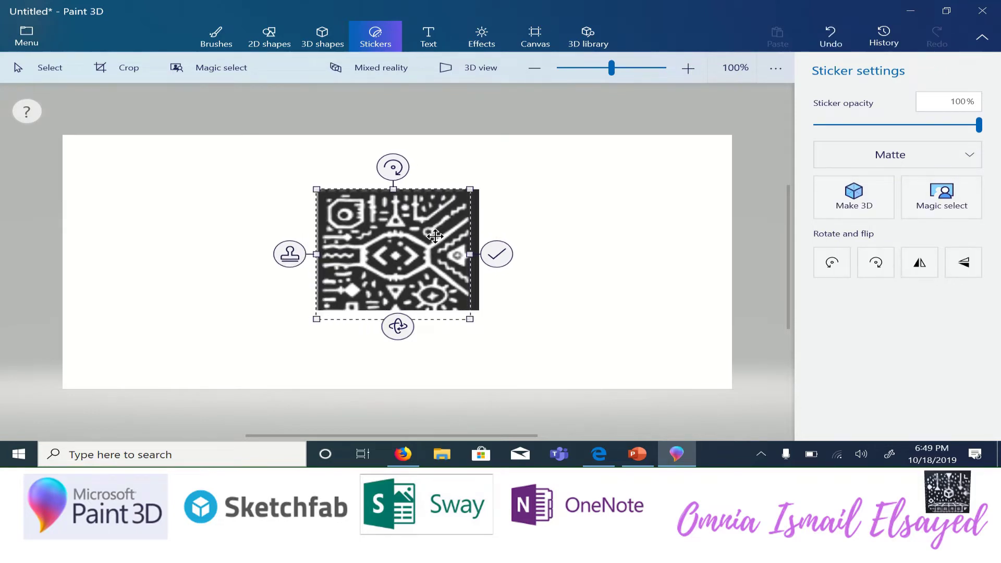
pyautogui.moveTo(471, 195); pyautogui.dragTo(477, 193)
pyautogui.moveTo(472, 253); pyautogui.dragTo(478, 257)
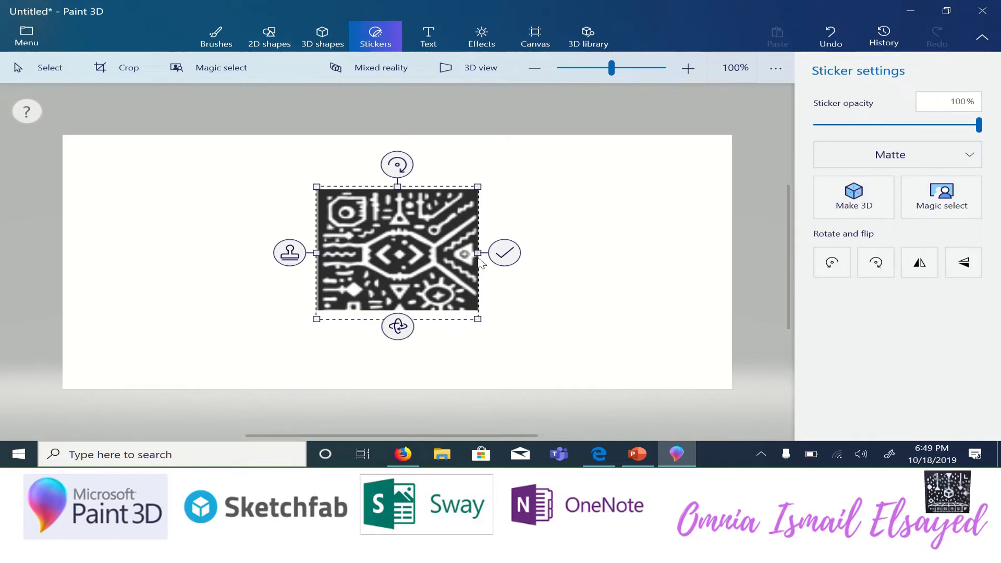
pyautogui.click(530, 311)
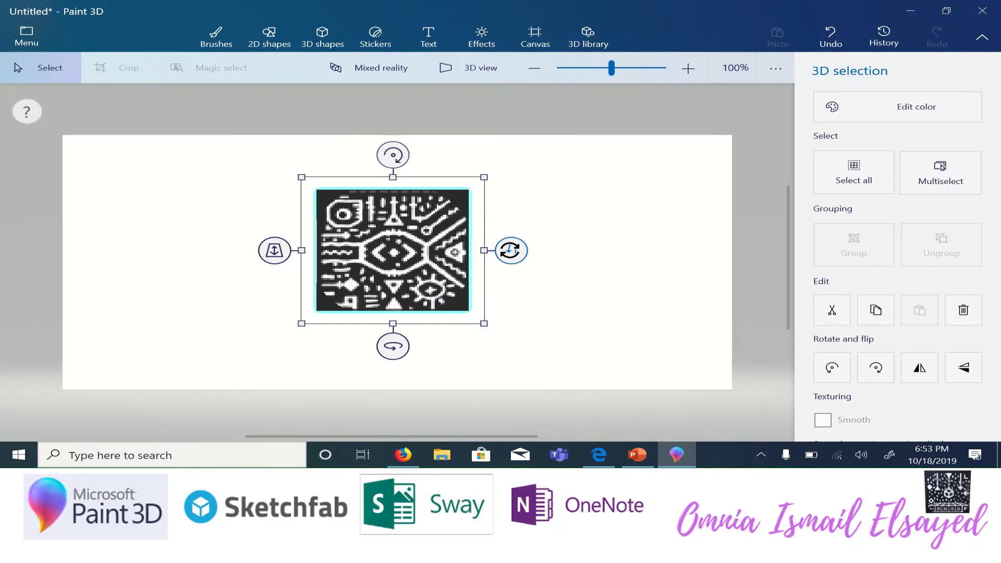
# Step: Tilt the cube to a blank face and insert image 2 as a sticker
pyautogui.moveTo(509, 251); pyautogui.dragTo(513, 191)
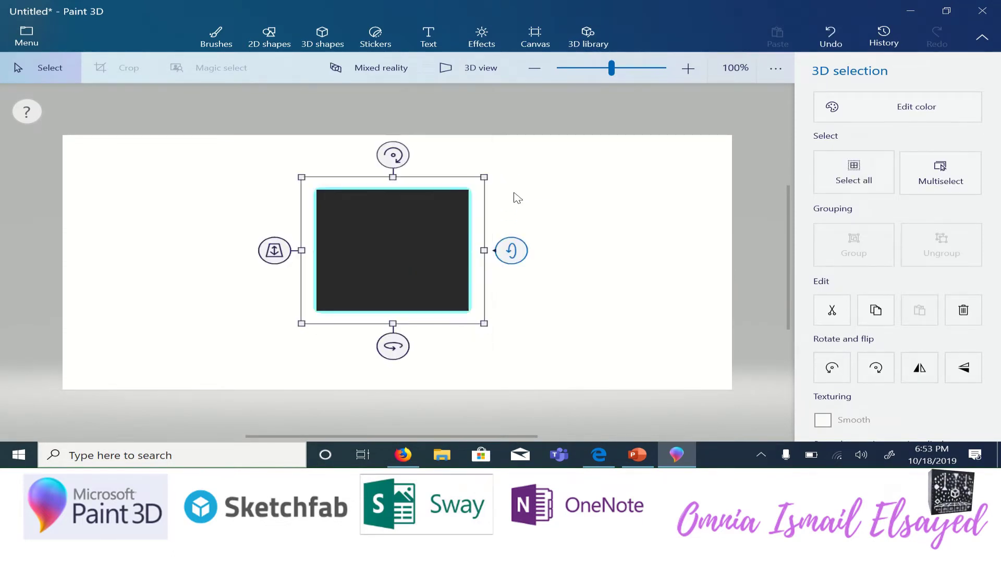
pyautogui.click(27, 38)
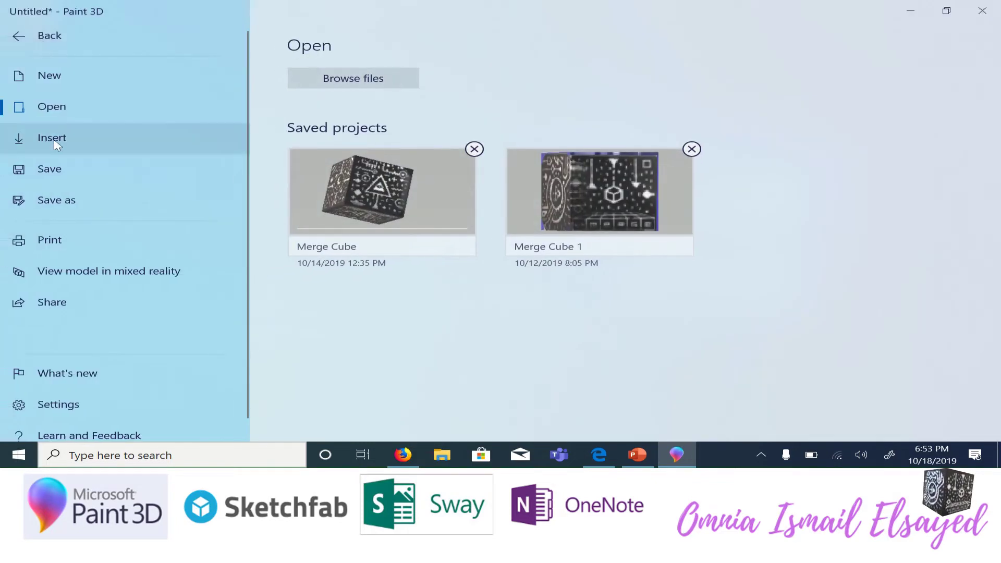
pyautogui.click(52, 138)
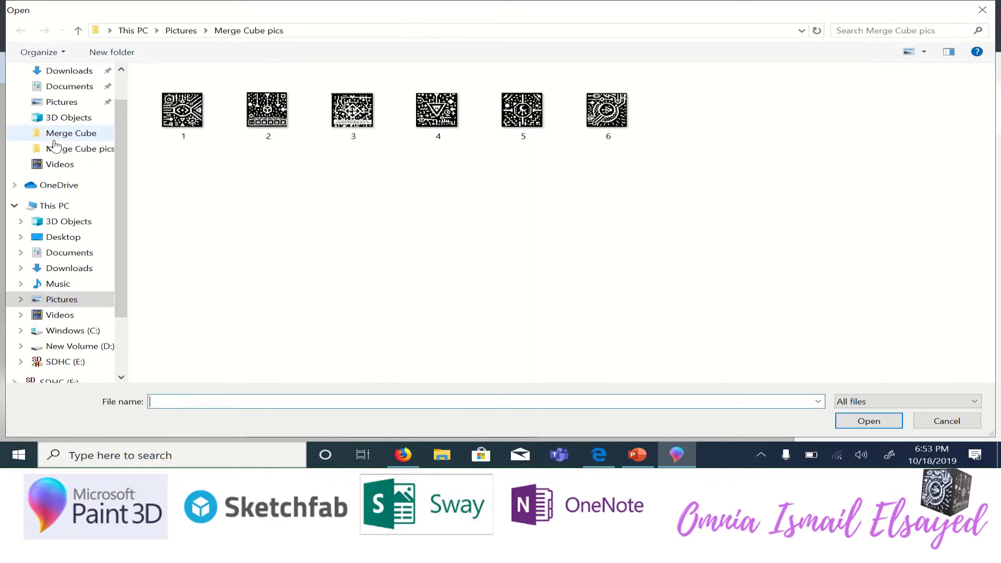
pyautogui.click(267, 110)
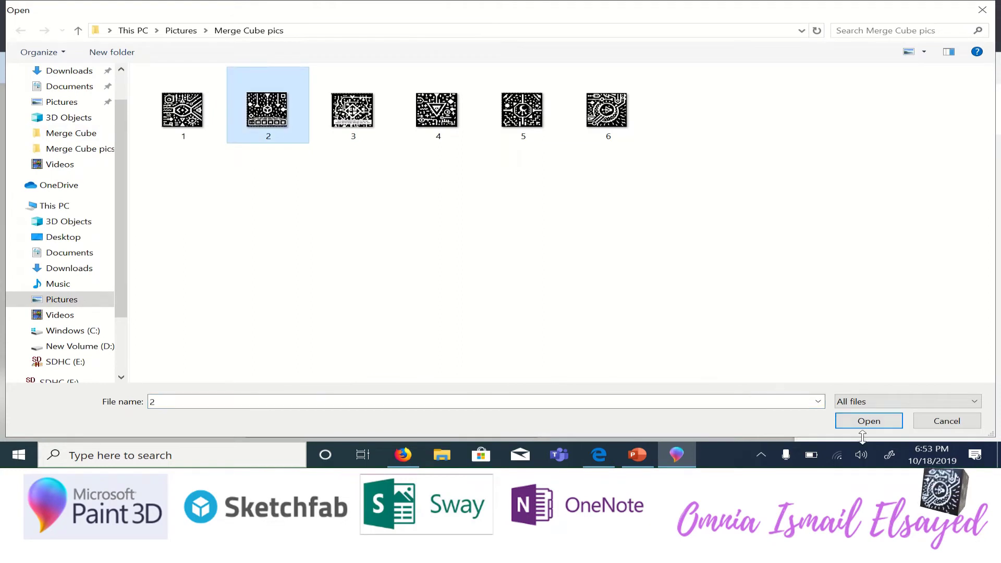
pyautogui.click(868, 421)
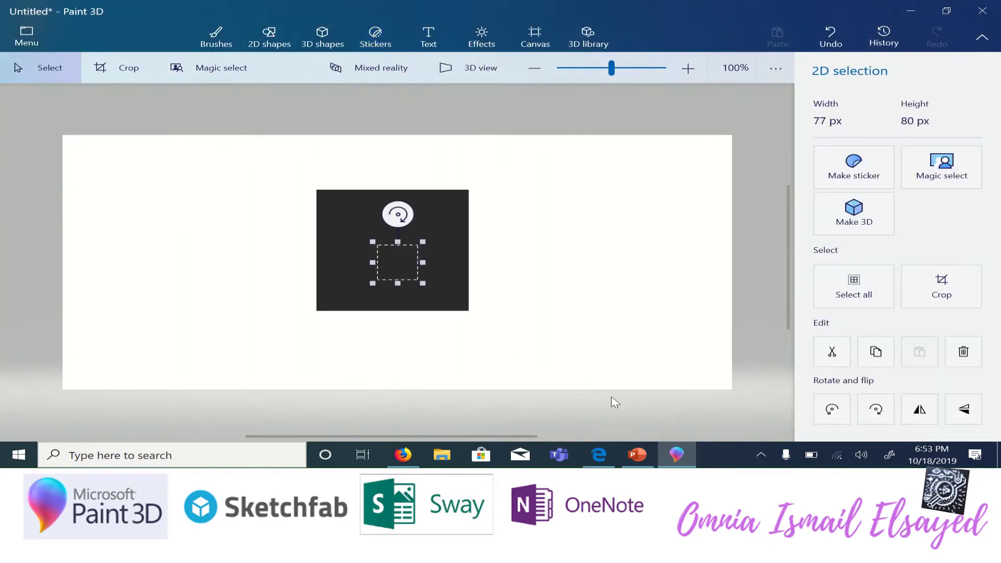
pyautogui.click(857, 167)
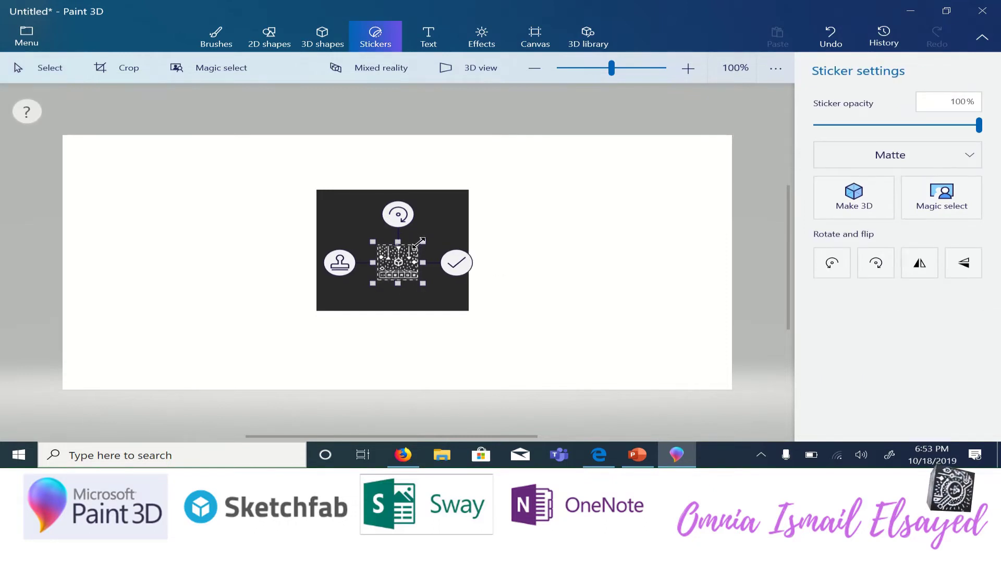
# Step: Stretch the MERGE sticker to fill the cube face and apply it
pyautogui.moveTo(419, 243); pyautogui.dragTo(447, 219)
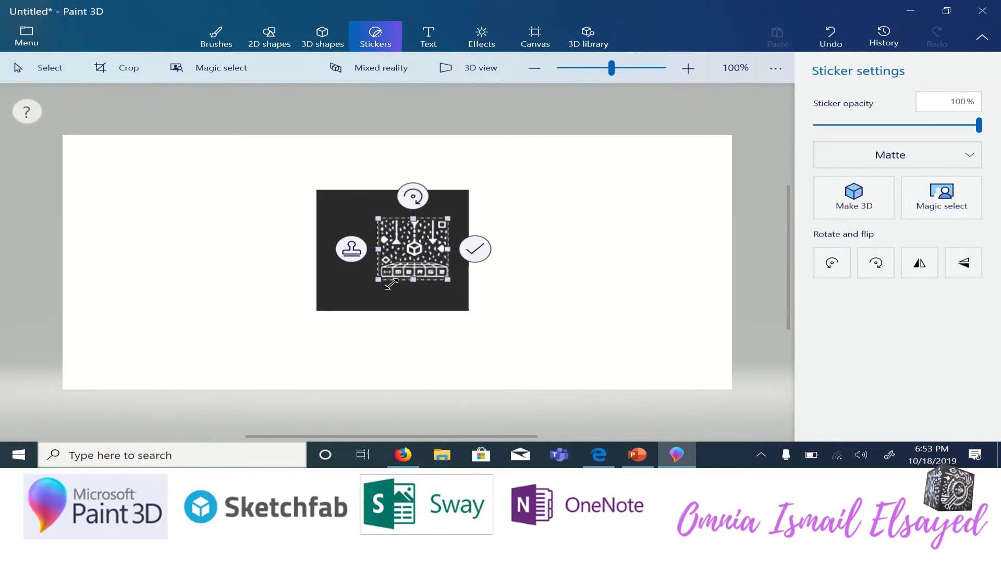
pyautogui.moveTo(379, 277); pyautogui.dragTo(346, 307)
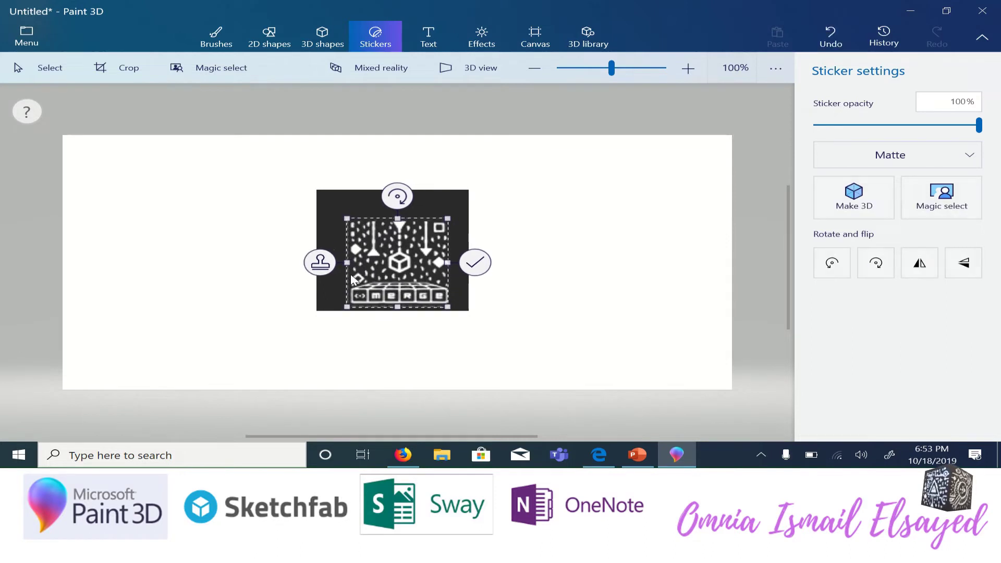
pyautogui.moveTo(389, 259); pyautogui.dragTo(468, 193)
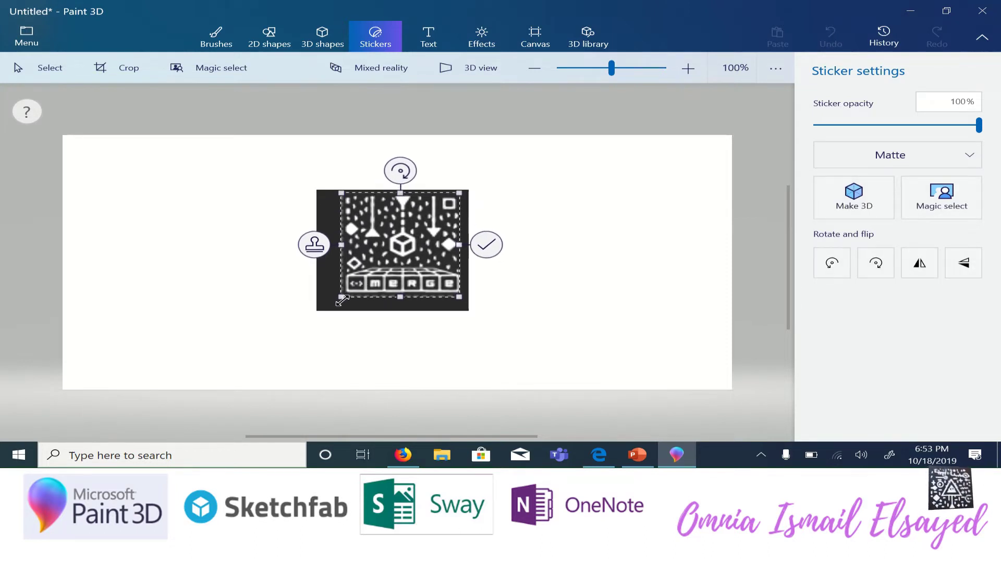
pyautogui.moveTo(342, 298); pyautogui.dragTo(326, 304)
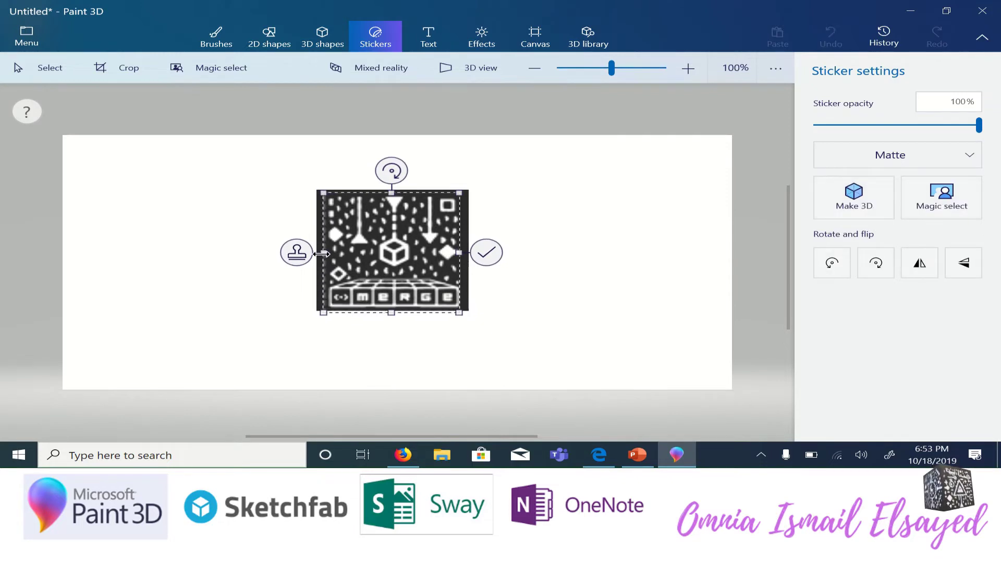
pyautogui.moveTo(321, 255); pyautogui.dragTo(317, 252)
pyautogui.moveTo(462, 253); pyautogui.dragTo(468, 252)
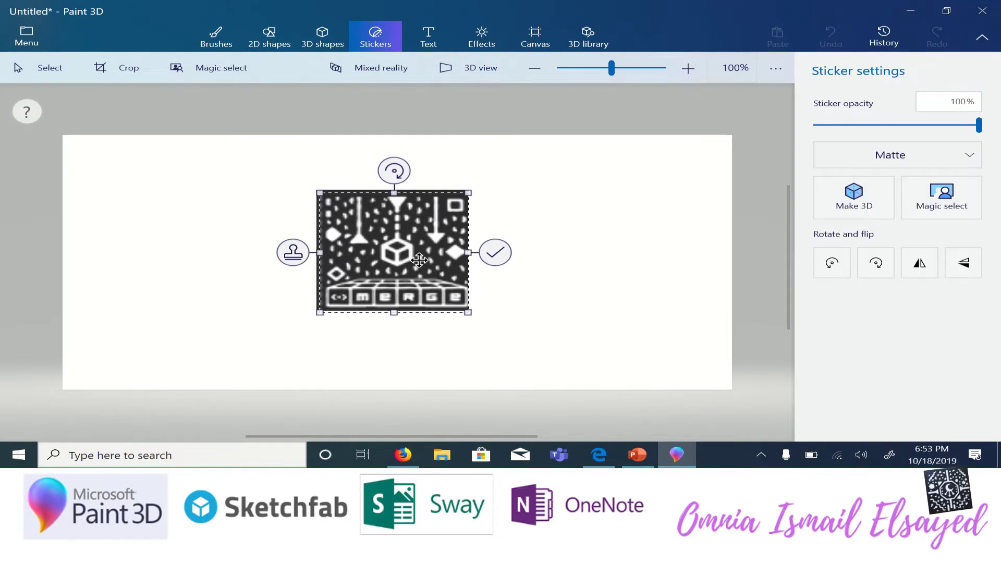
pyautogui.press('Return')
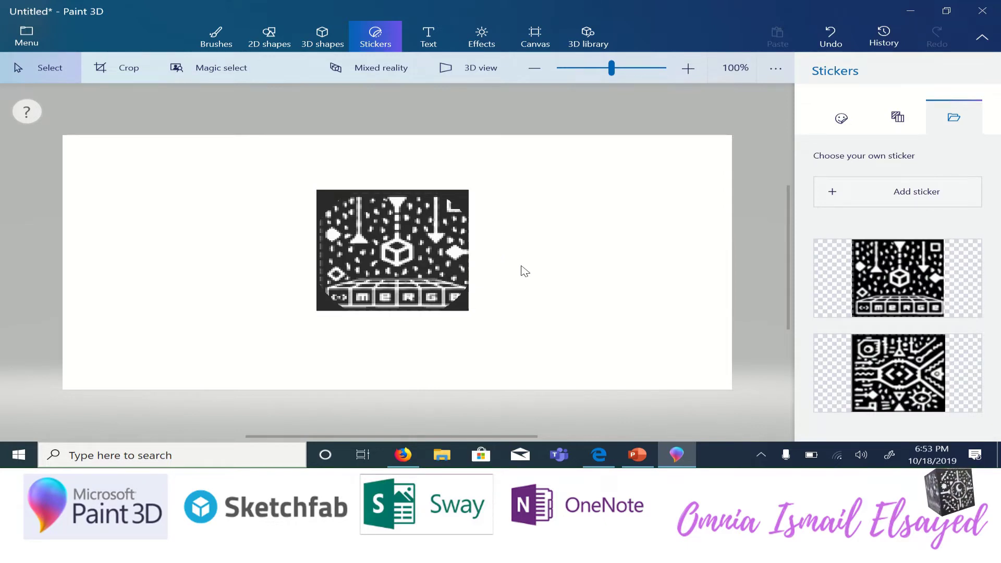
# Step: Rotate the cube a quarter turn to a blank face and add image 3 as a sticker
pyautogui.click(459, 261)
pyautogui.moveTo(511, 251); pyautogui.dragTo(508, 196)
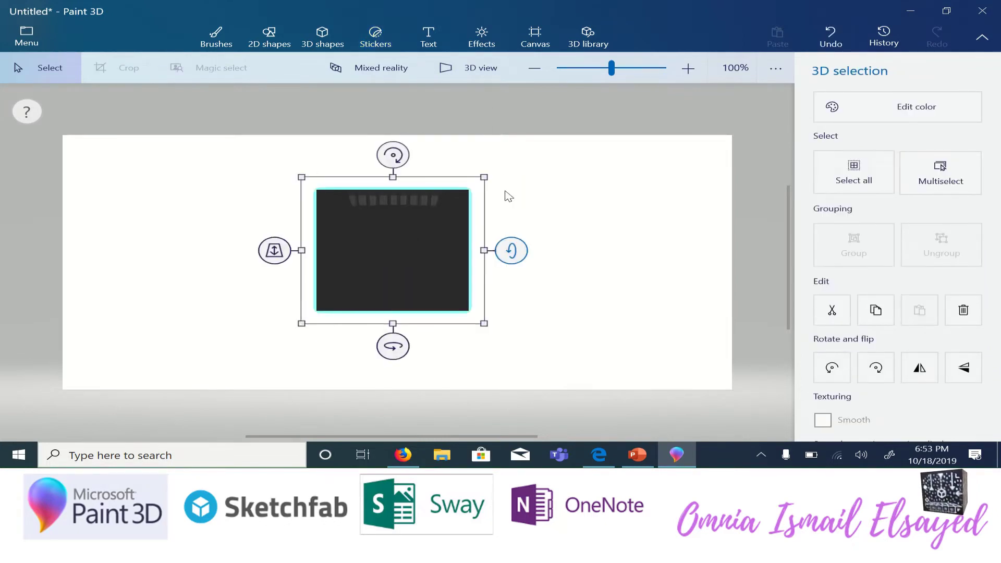
pyautogui.click(32, 39)
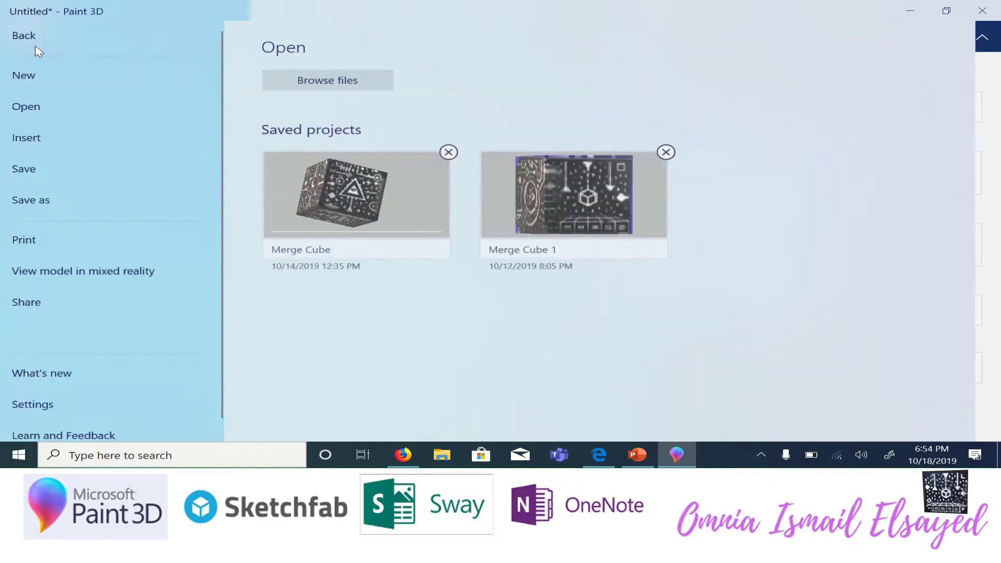
pyautogui.click(64, 138)
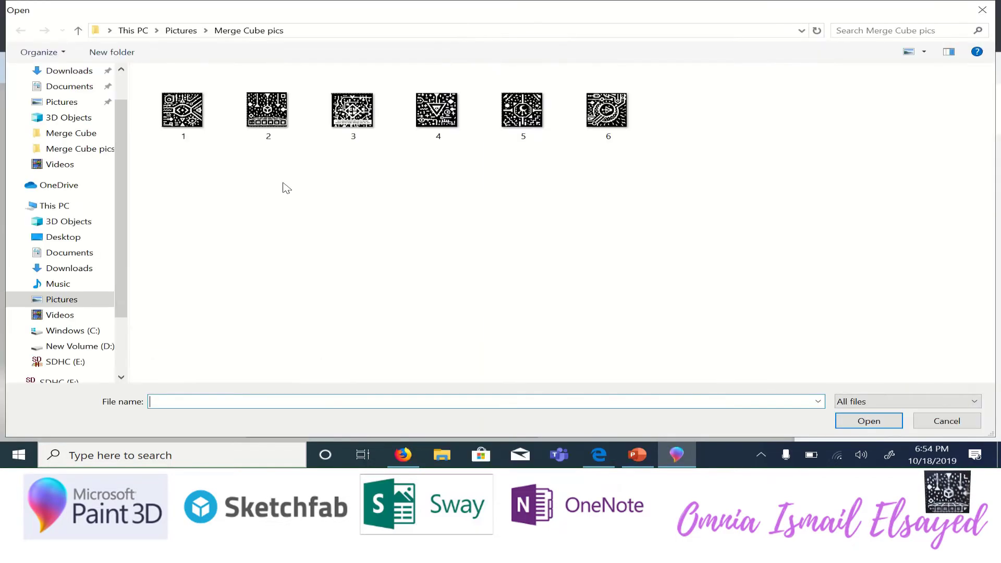
pyautogui.click(357, 124)
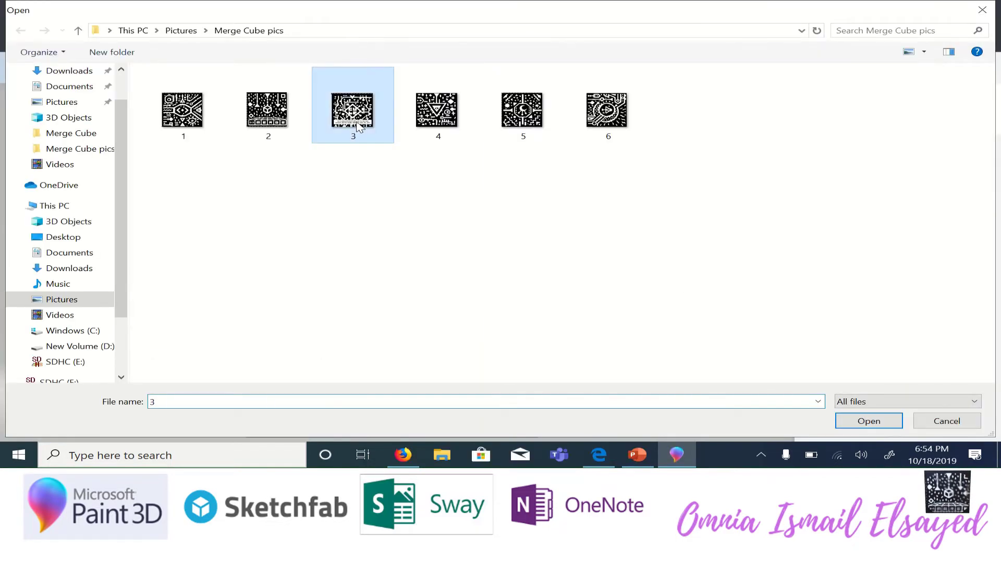
pyautogui.click(868, 421)
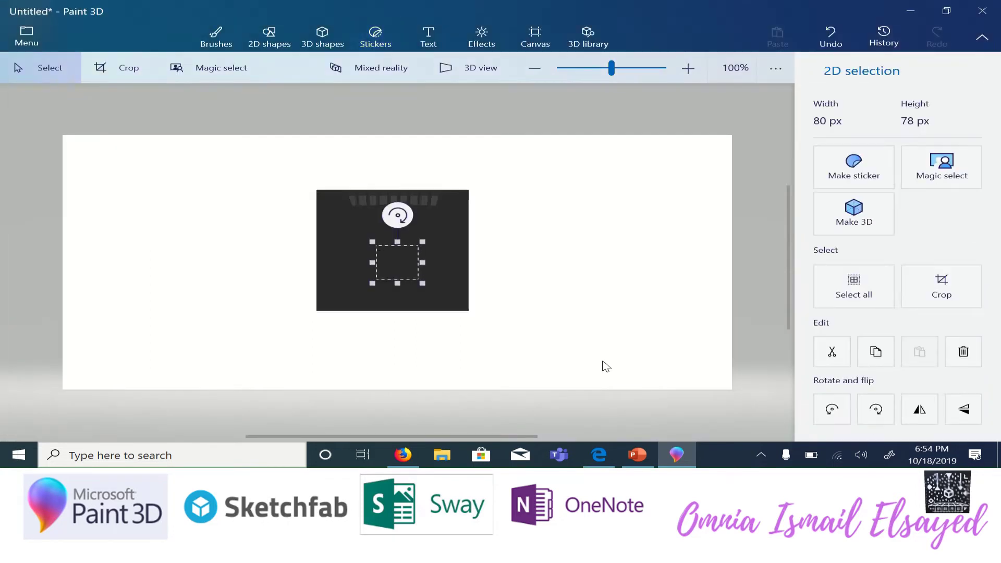
pyautogui.click(876, 166)
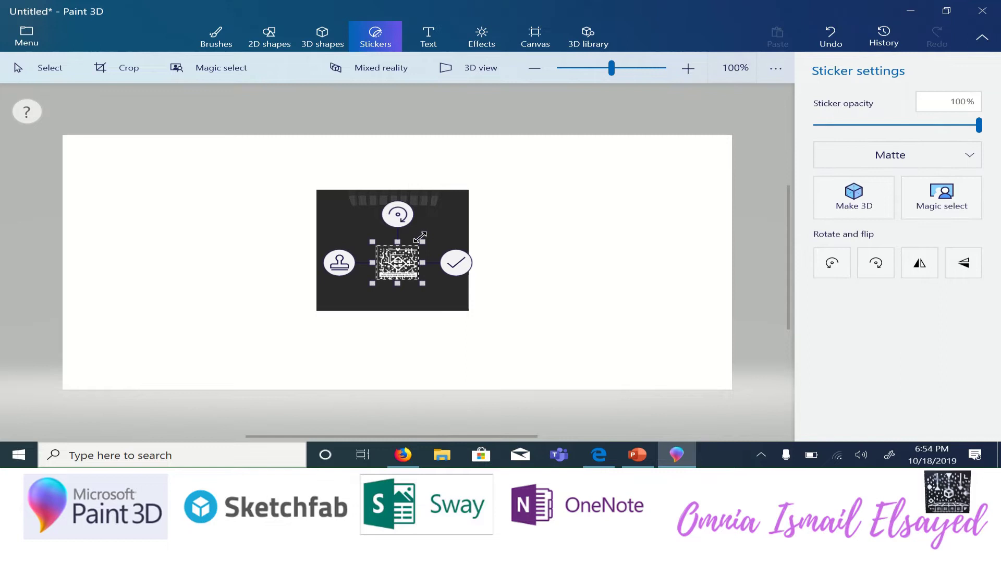
# Step: Enlarge and align the image 3 sticker to cover the cube's new face
pyautogui.moveTo(422, 241); pyautogui.dragTo(464, 208)
pyautogui.moveTo(378, 278); pyautogui.dragTo(339, 308)
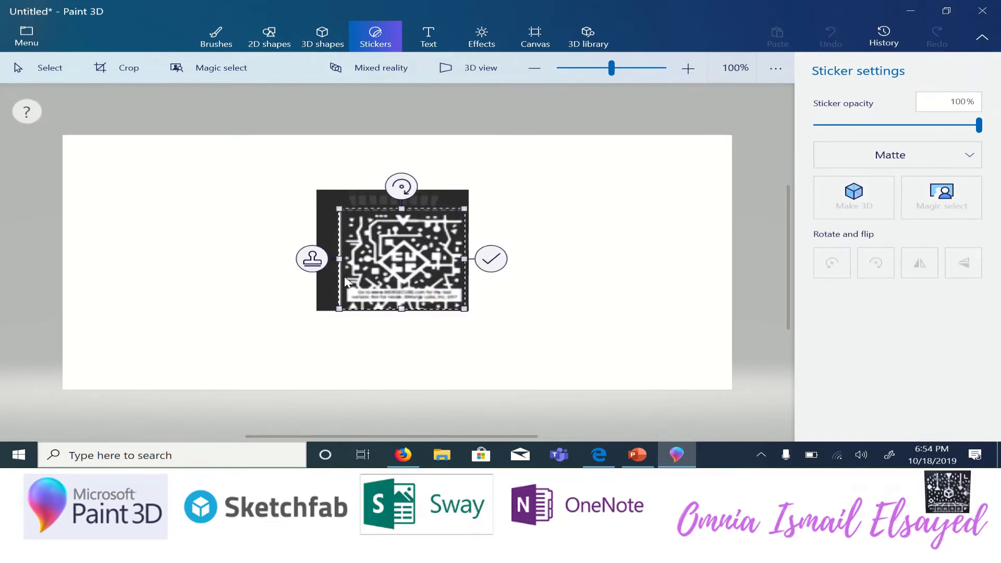
pyautogui.moveTo(398, 254); pyautogui.dragTo(387, 245)
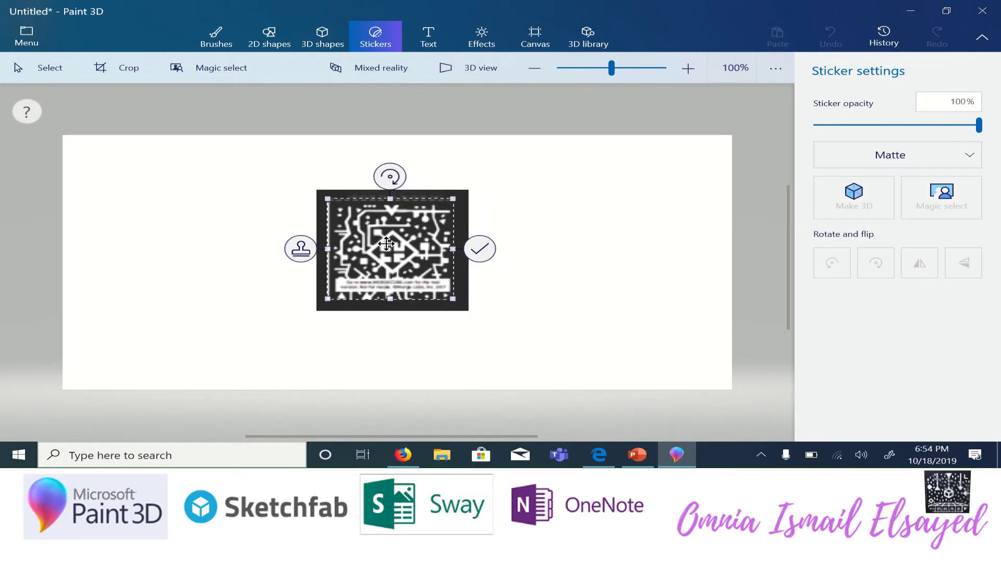
pyautogui.moveTo(451, 199); pyautogui.dragTo(462, 191)
pyautogui.moveTo(331, 295); pyautogui.dragTo(317, 298)
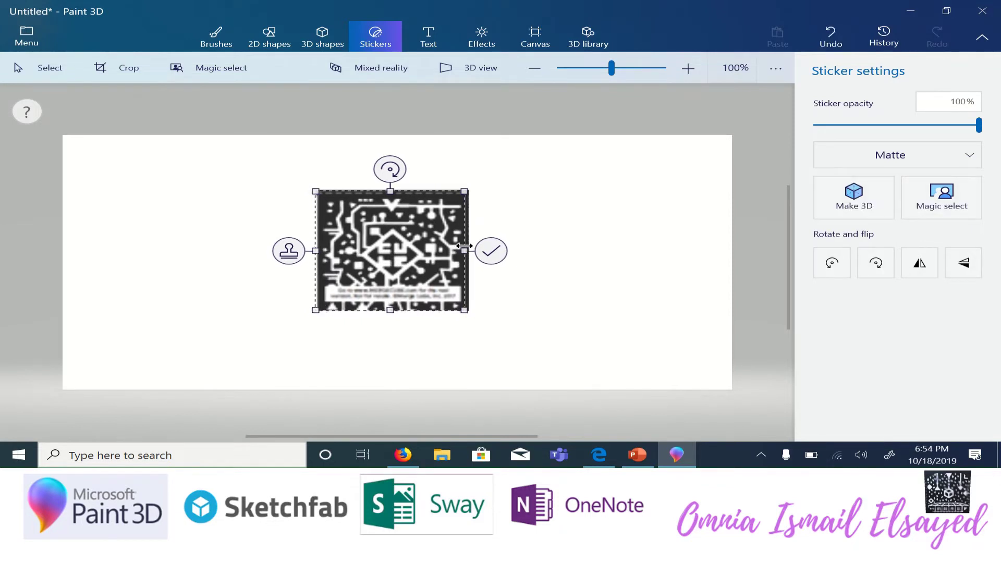
pyautogui.moveTo(463, 249); pyautogui.dragTo(467, 250)
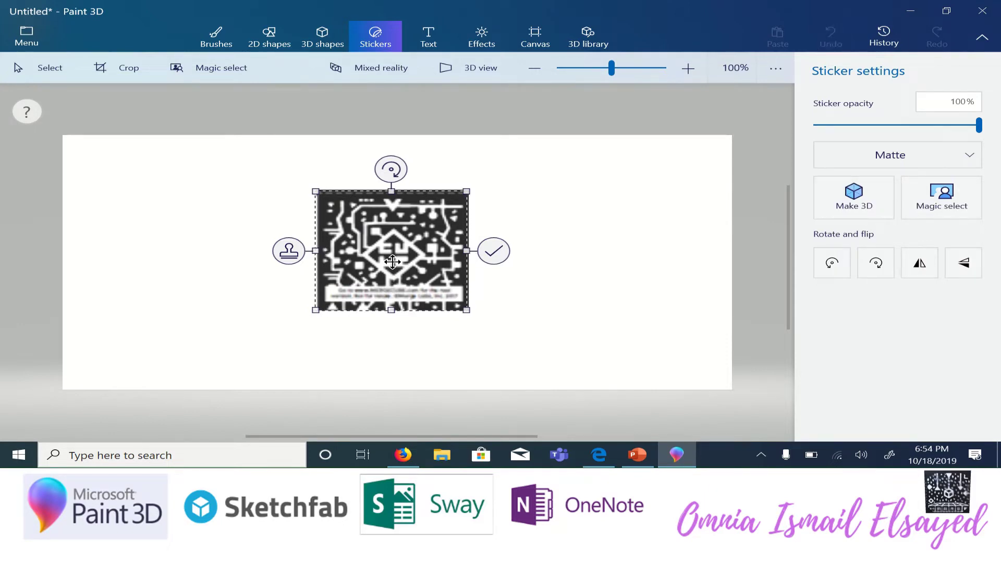
pyautogui.moveTo(392, 262); pyautogui.dragTo(391, 258)
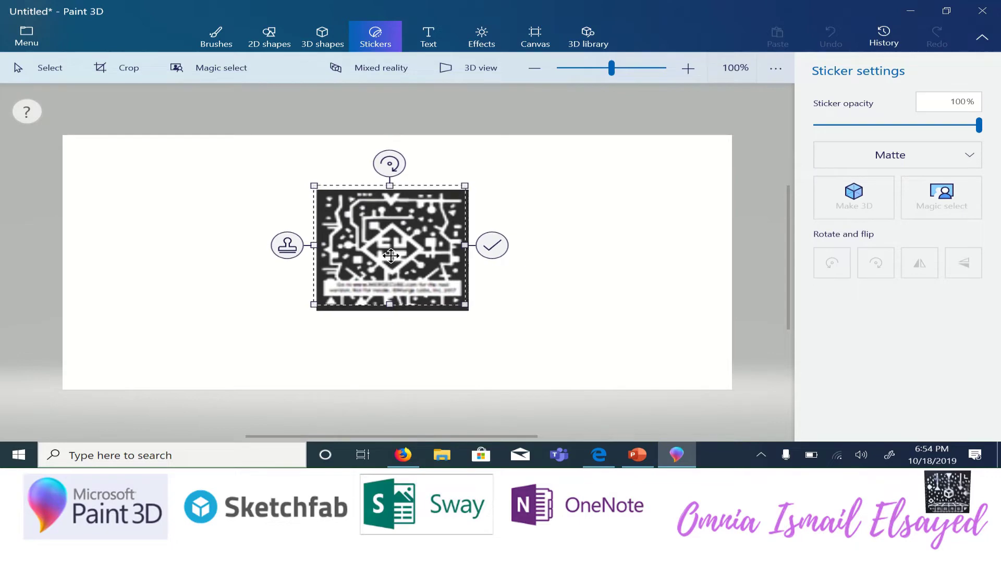
pyautogui.moveTo(393, 257); pyautogui.dragTo(393, 257)
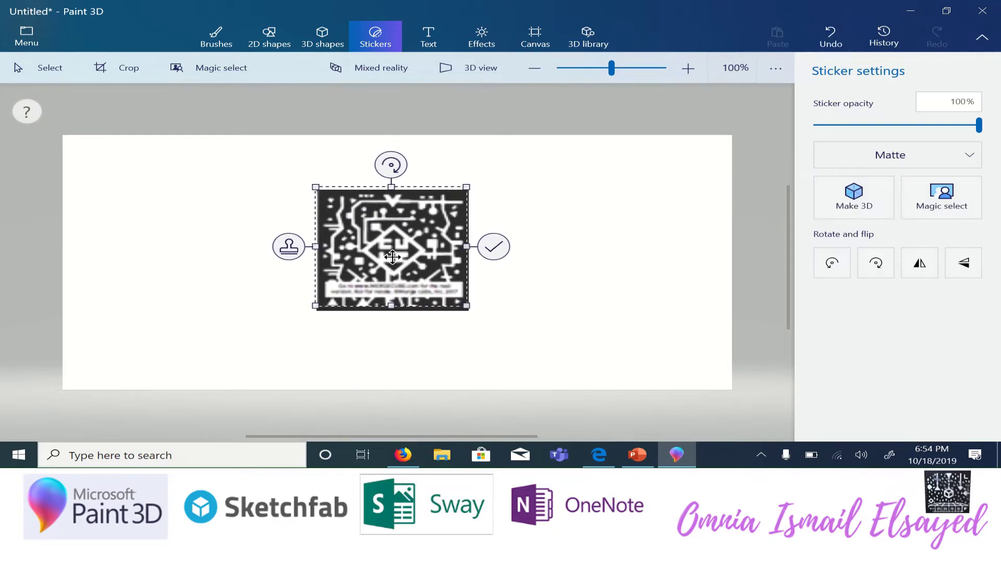
# Step: Stamp the image 3 sticker, then spin the cube to its blank back face
pyautogui.click(618, 254)
pyautogui.click(406, 282)
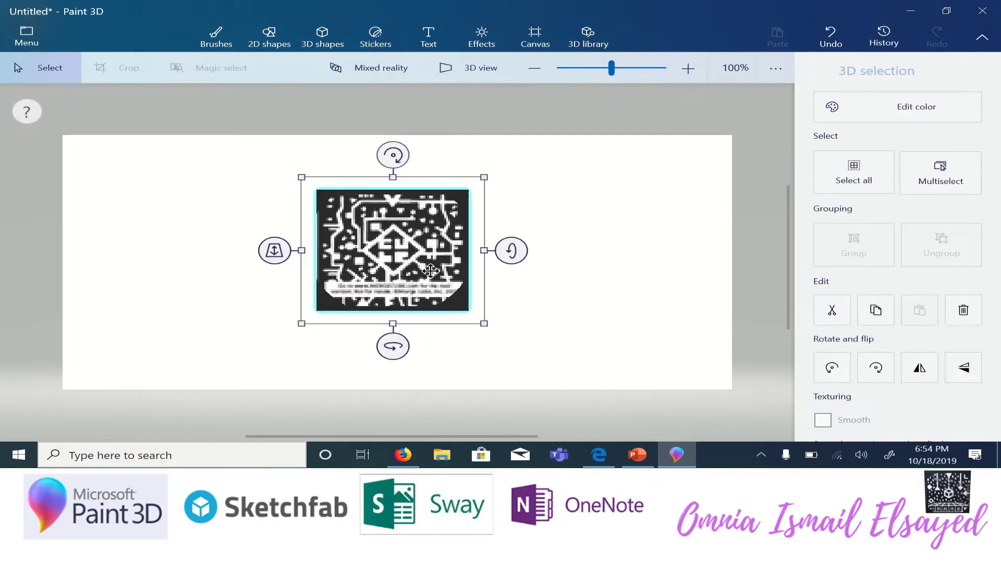
pyautogui.moveTo(508, 253); pyautogui.dragTo(510, 196)
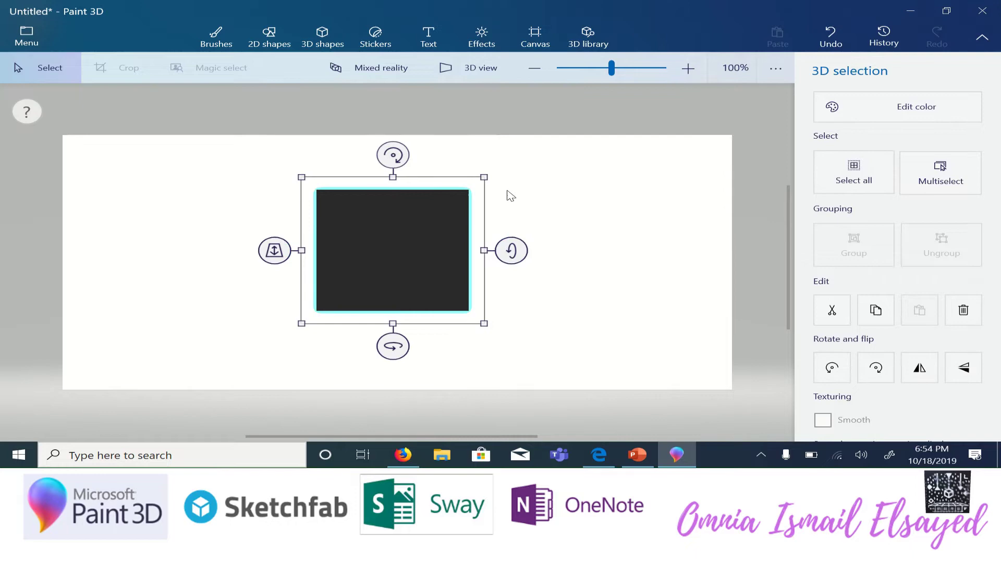
# Step: Insert image 4 from Merge Cube pics and make it a sticker
pyautogui.click(31, 35)
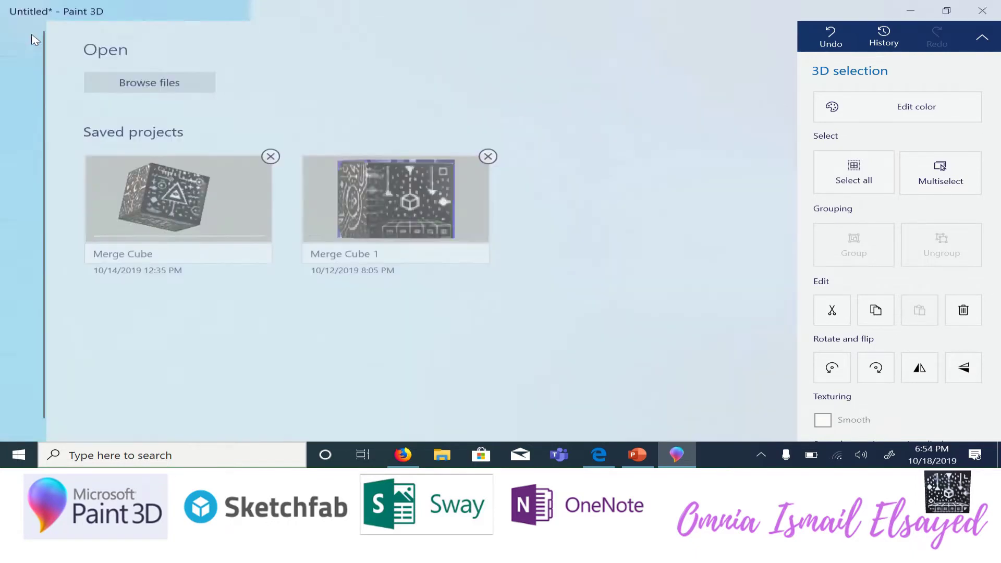
pyautogui.click(62, 145)
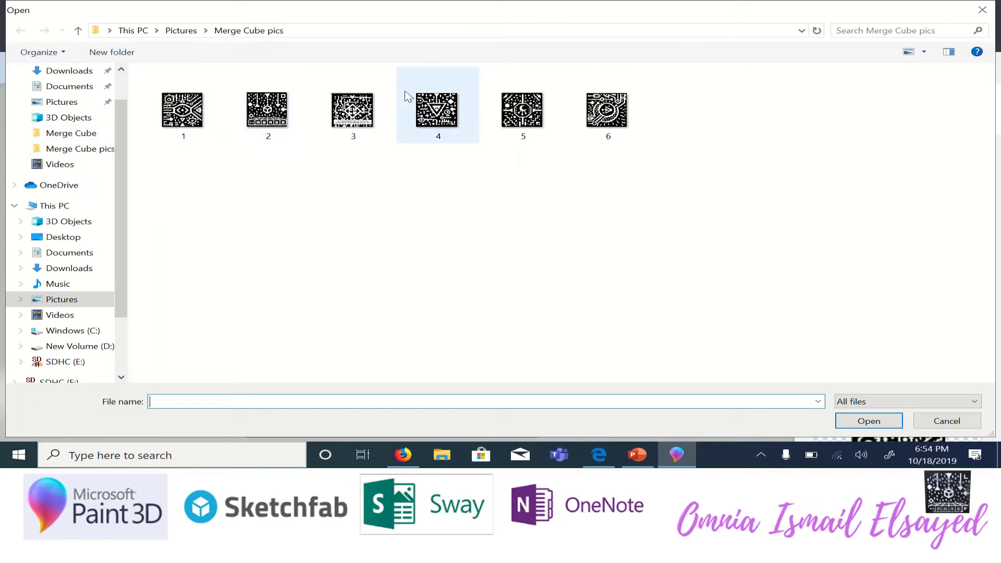
pyautogui.click(428, 119)
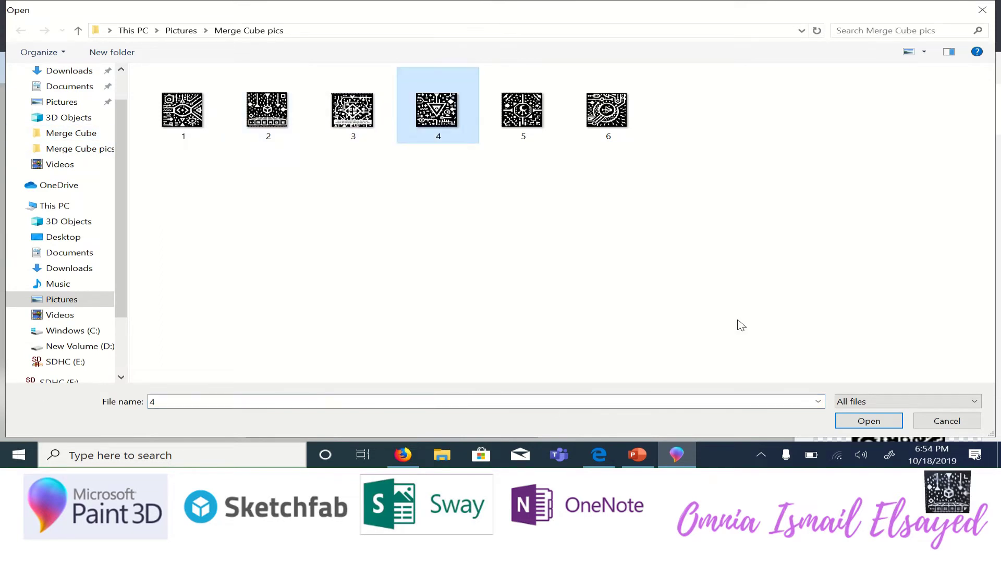
pyautogui.click(866, 421)
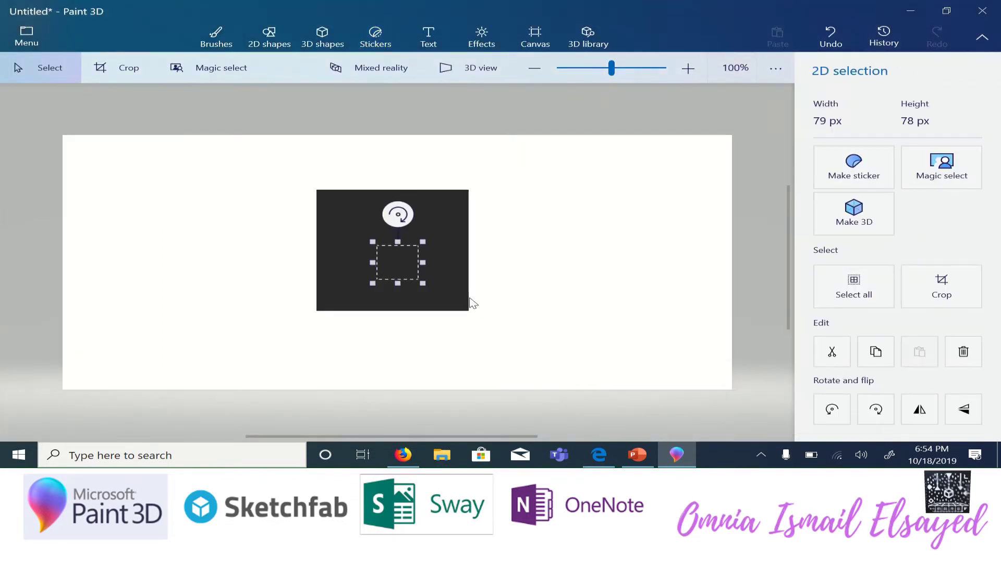
pyautogui.click(839, 162)
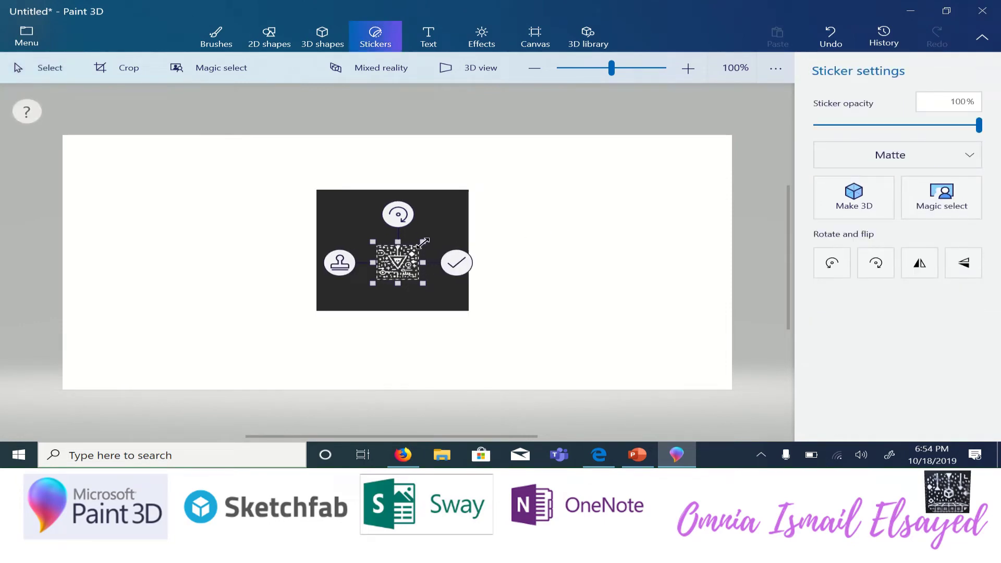
# Step: Resize the image 4 triangle sticker to fill the cube's fourth face and stamp it
pyautogui.moveTo(422, 241); pyautogui.dragTo(449, 220)
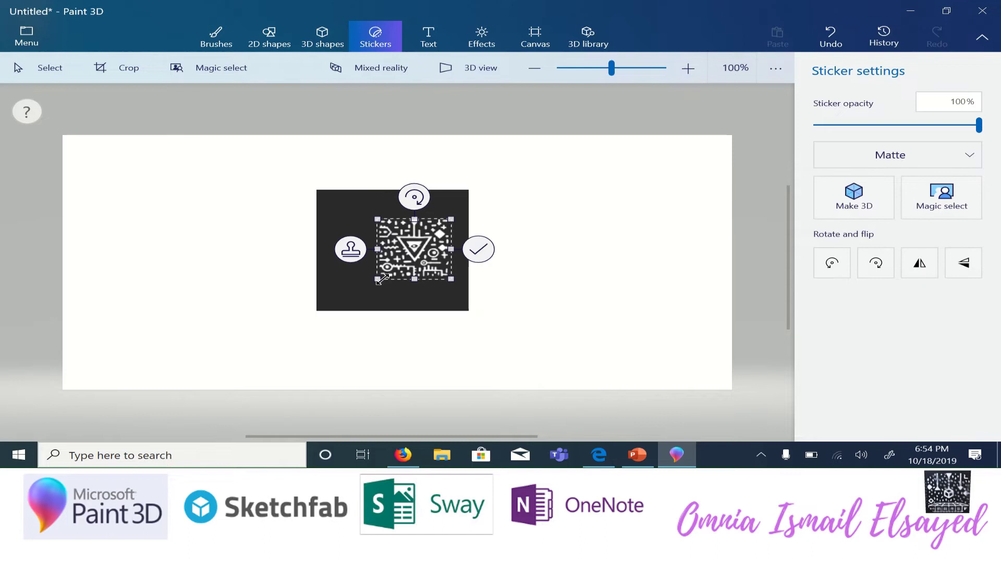
pyautogui.moveTo(377, 279); pyautogui.dragTo(337, 312)
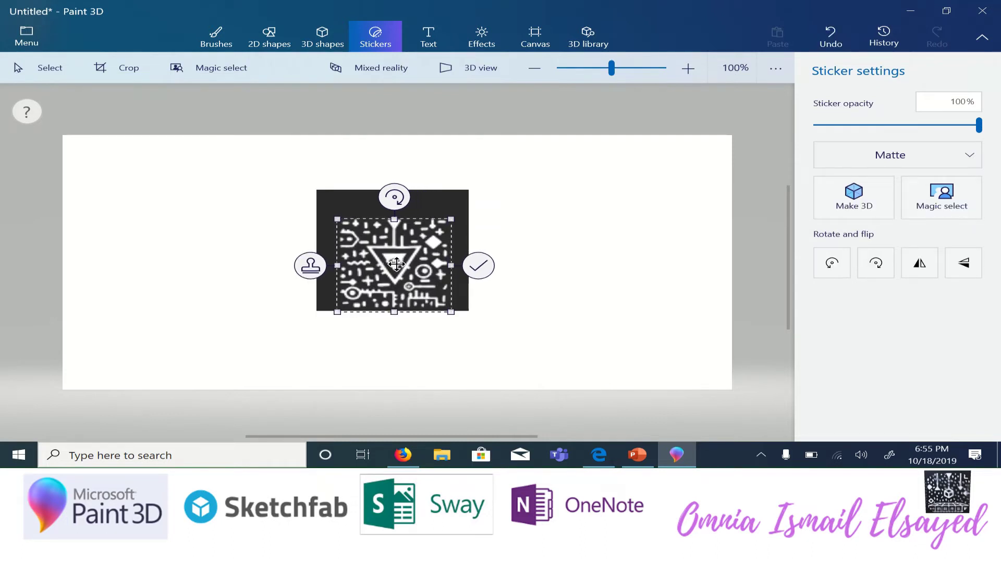
pyautogui.moveTo(396, 264); pyautogui.dragTo(392, 252)
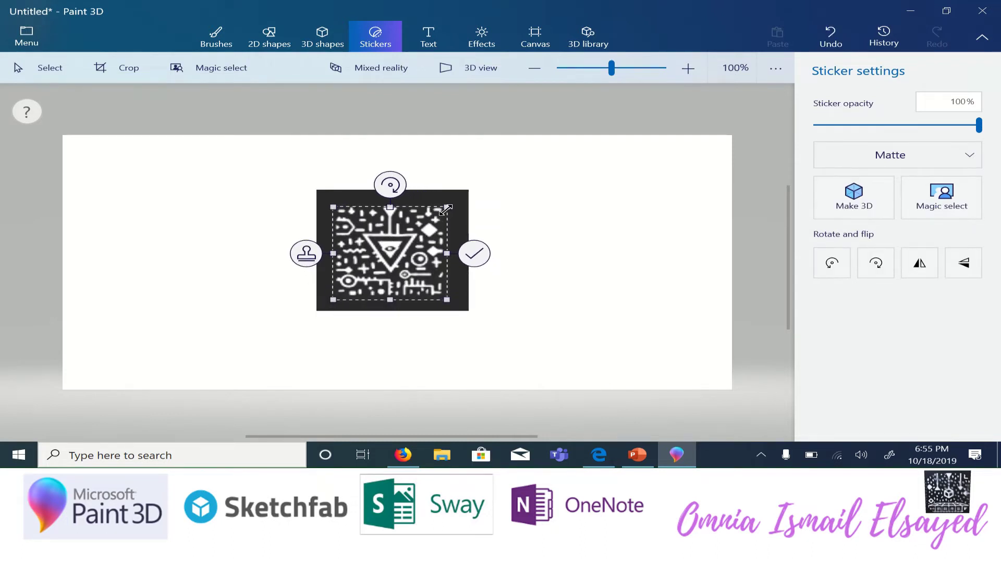
pyautogui.moveTo(446, 210); pyautogui.dragTo(459, 197)
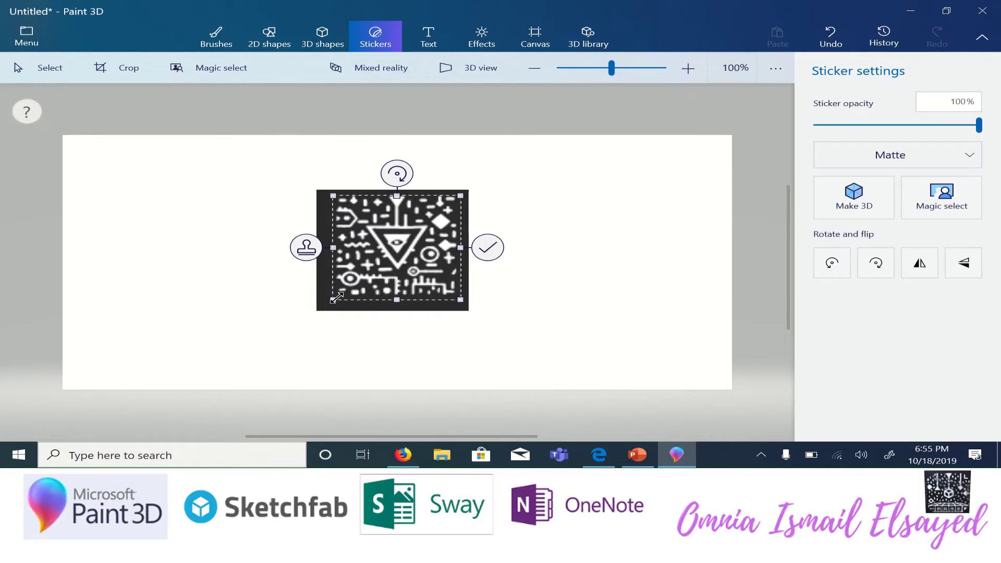
pyautogui.moveTo(336, 297); pyautogui.dragTo(317, 312)
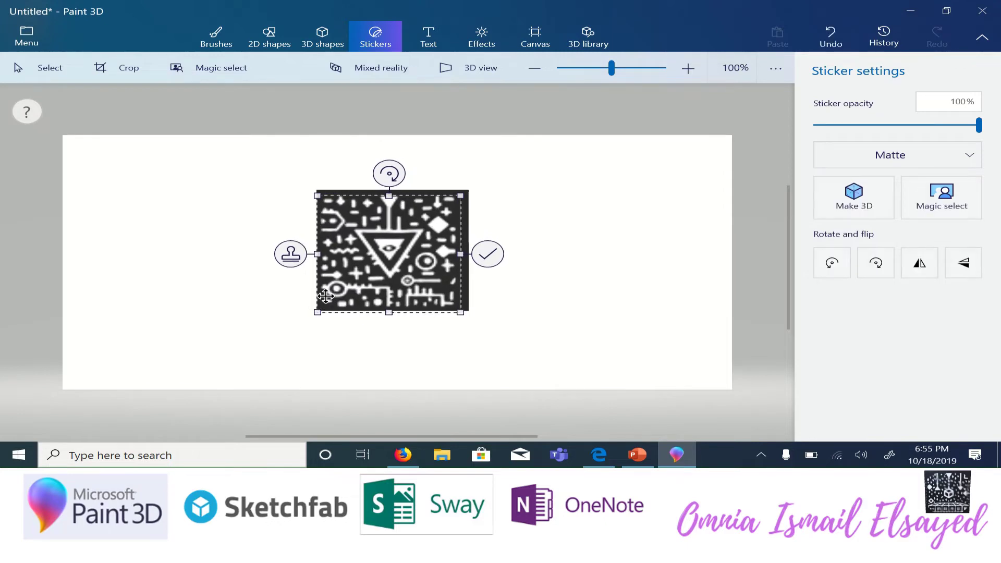
pyautogui.moveTo(411, 251); pyautogui.dragTo(404, 247)
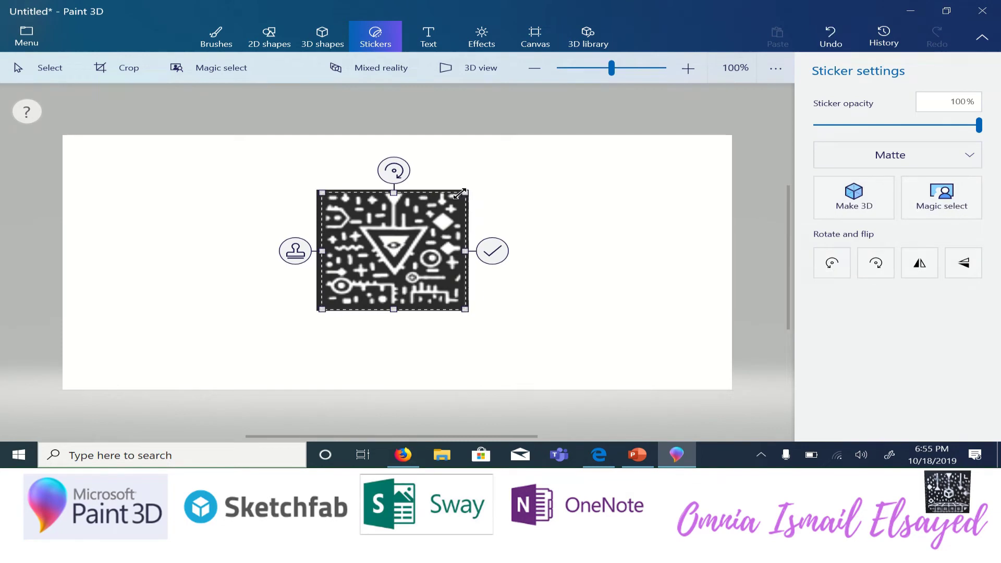
pyautogui.moveTo(459, 194); pyautogui.dragTo(460, 193)
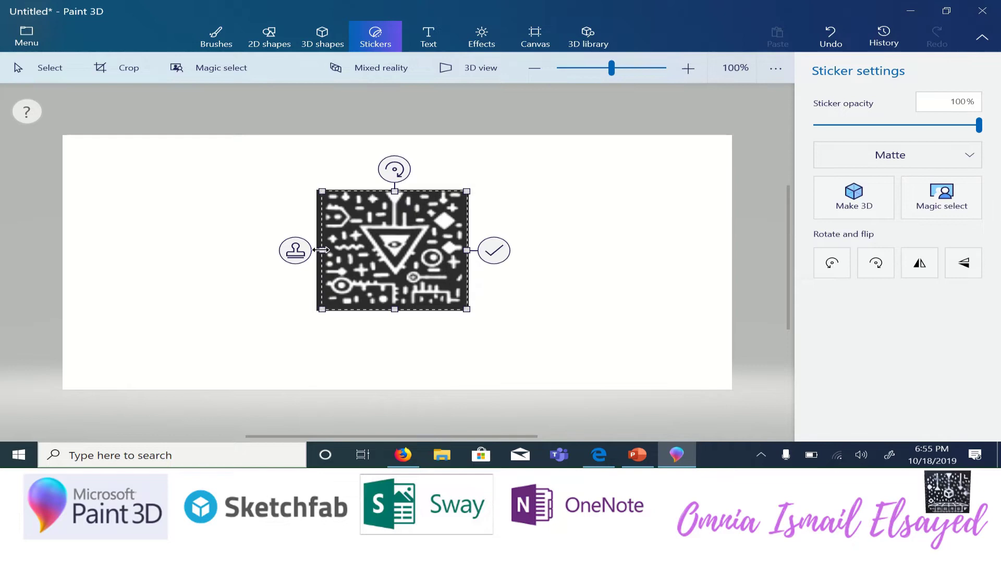
pyautogui.moveTo(321, 250); pyautogui.dragTo(319, 253)
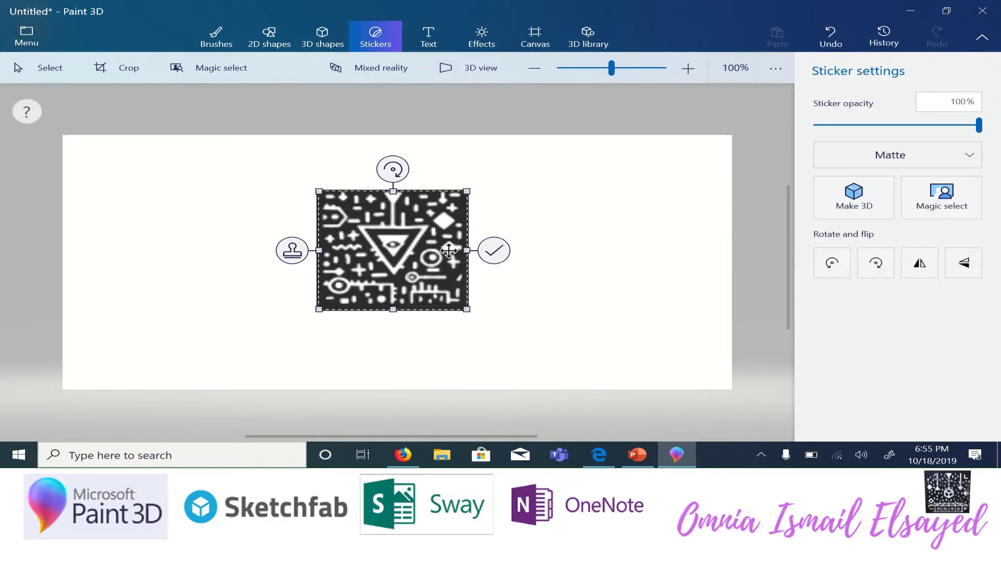
pyautogui.click(524, 291)
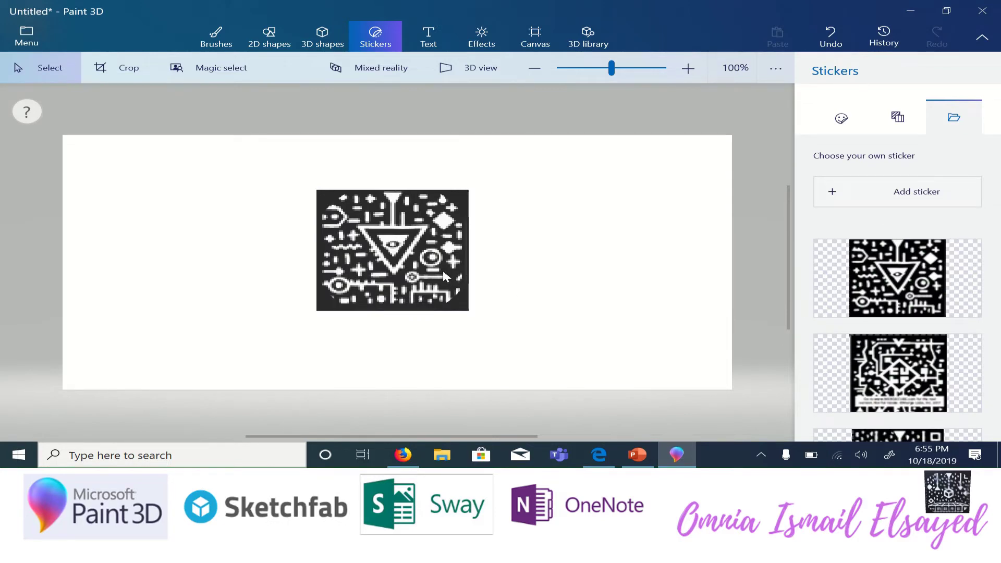
# Step: Select the cube and rotate it around to a blank dark face
pyautogui.click(424, 256)
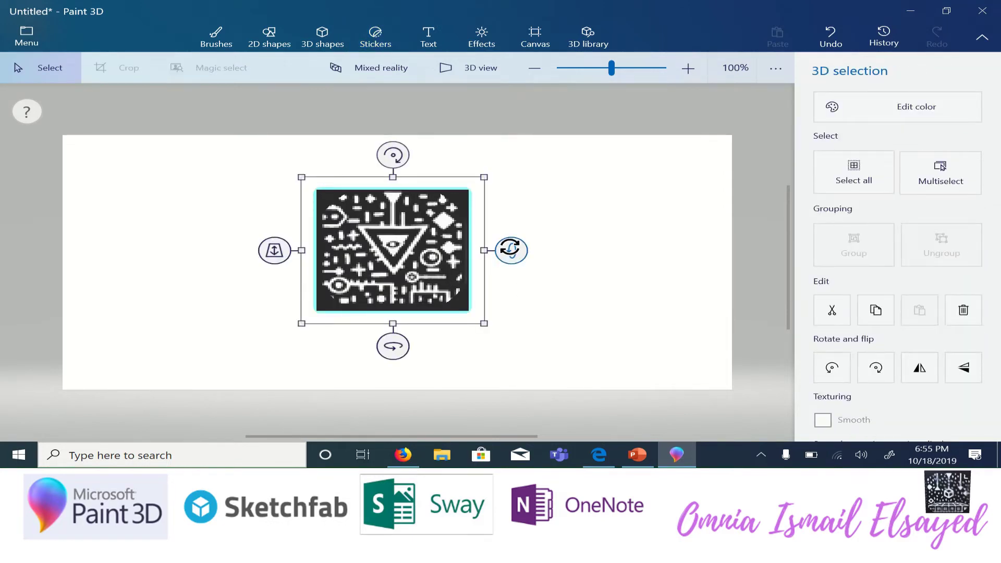
pyautogui.moveTo(509, 249); pyautogui.dragTo(511, 189)
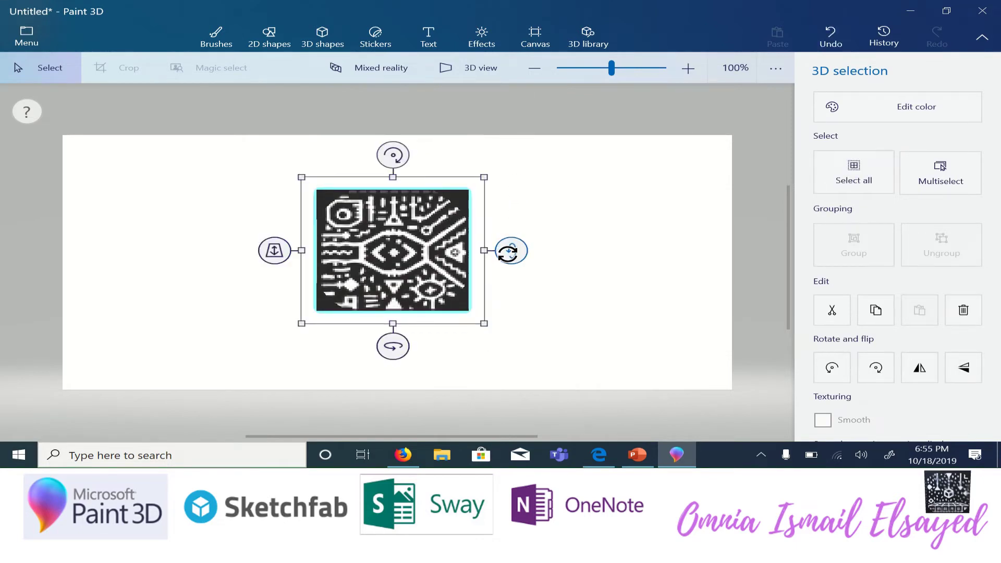
pyautogui.moveTo(507, 254); pyautogui.dragTo(509, 188)
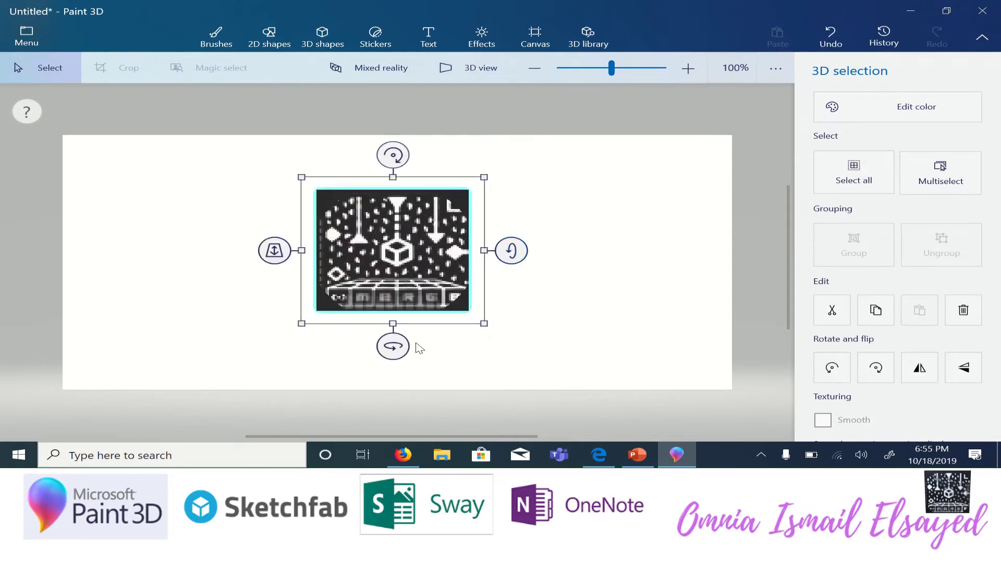
pyautogui.moveTo(400, 348); pyautogui.dragTo(322, 353)
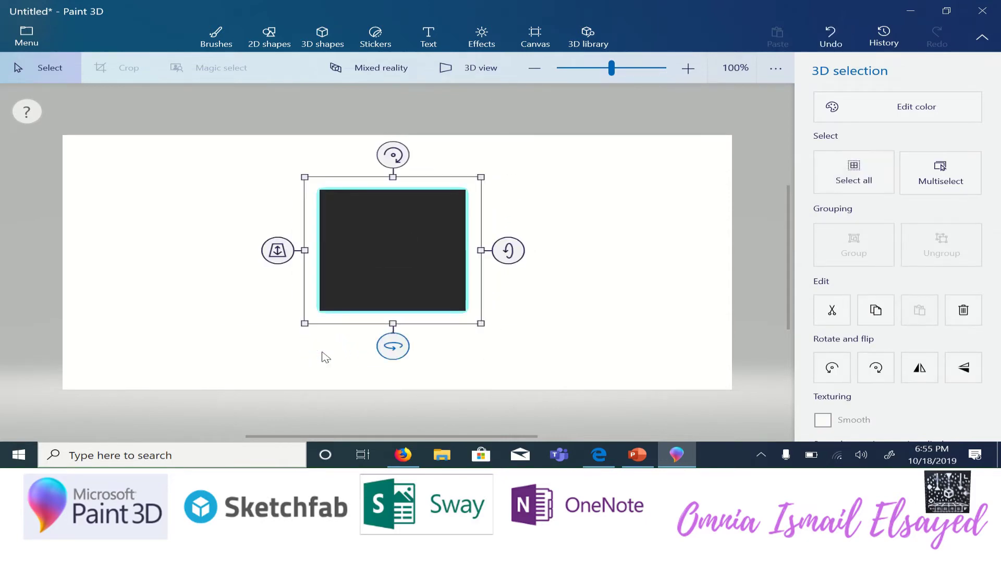
# Step: Insert image 5 from Merge Cube pics and make it a sticker
pyautogui.click(29, 37)
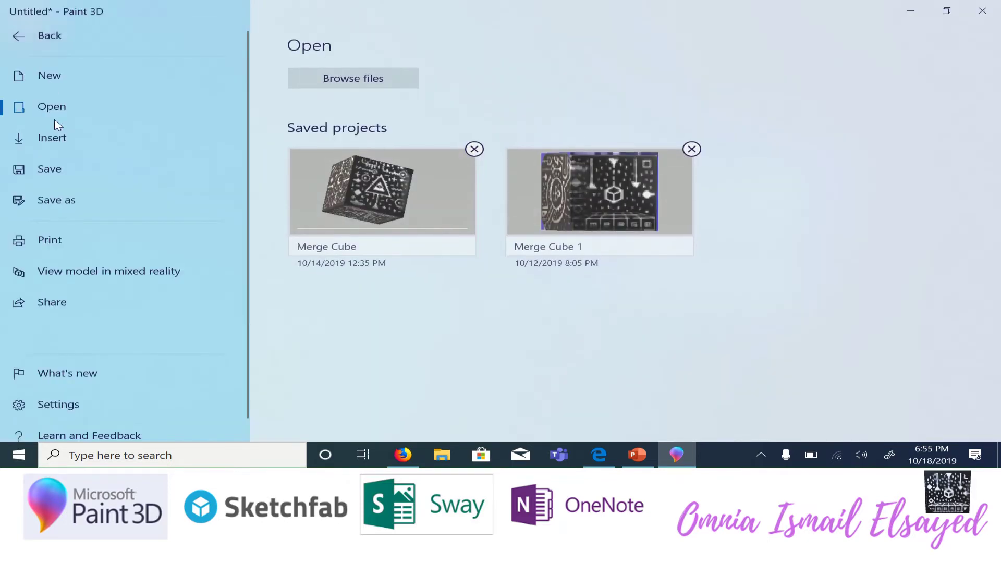
pyautogui.click(55, 141)
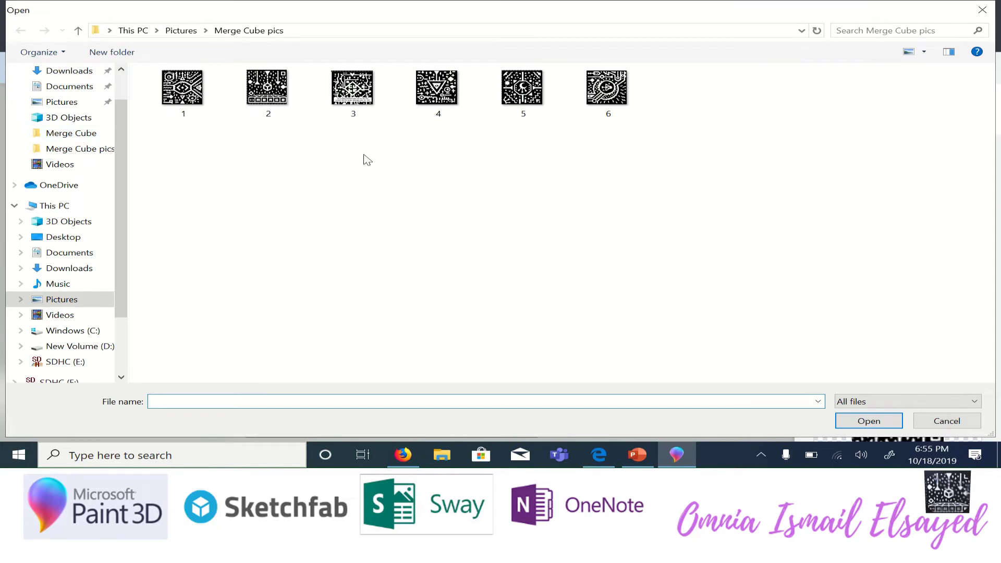
pyautogui.click(524, 93)
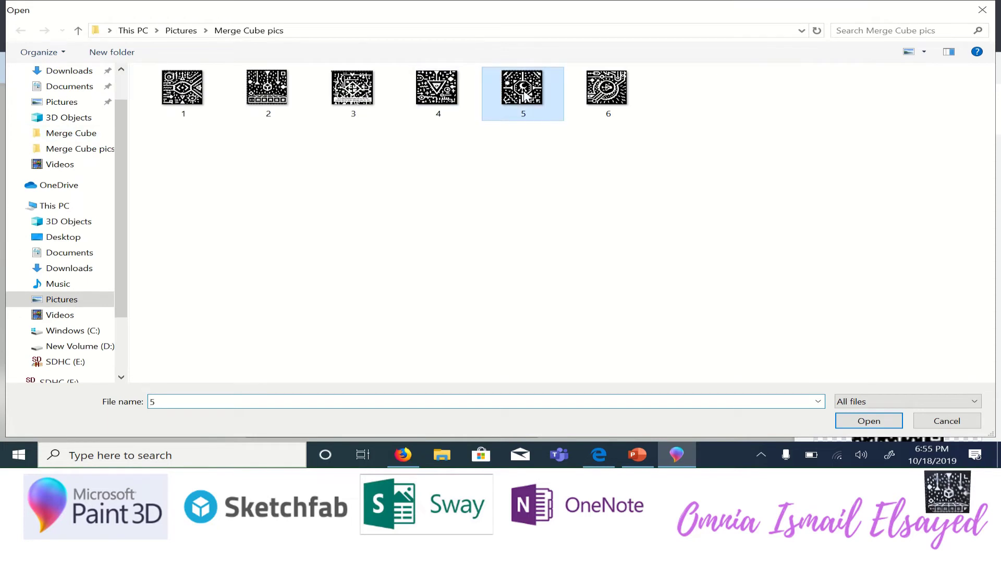
pyautogui.click(869, 421)
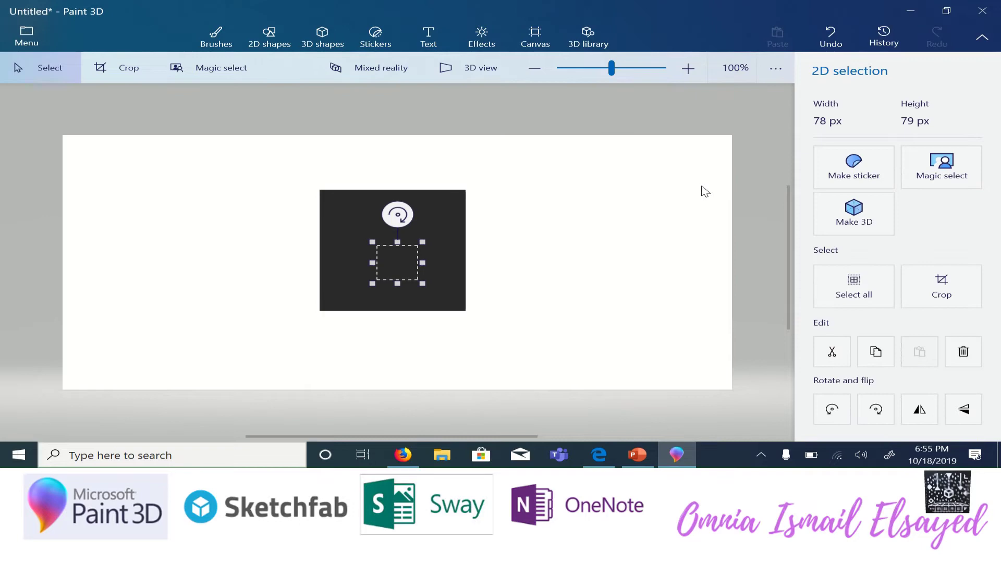
pyautogui.click(854, 170)
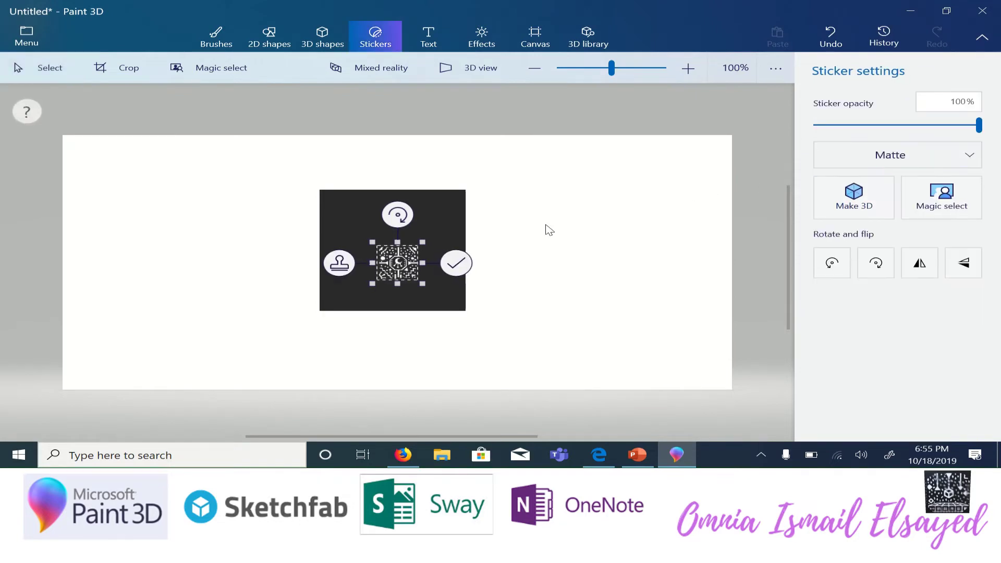
# Step: Stretch and position the moon-pattern sticker to cover the cube's front face
pyautogui.moveTo(420, 240); pyautogui.dragTo(453, 215)
pyautogui.moveTo(378, 280); pyautogui.dragTo(333, 316)
pyautogui.moveTo(393, 262); pyautogui.dragTo(393, 248)
pyautogui.moveTo(447, 202); pyautogui.dragTo(455, 195)
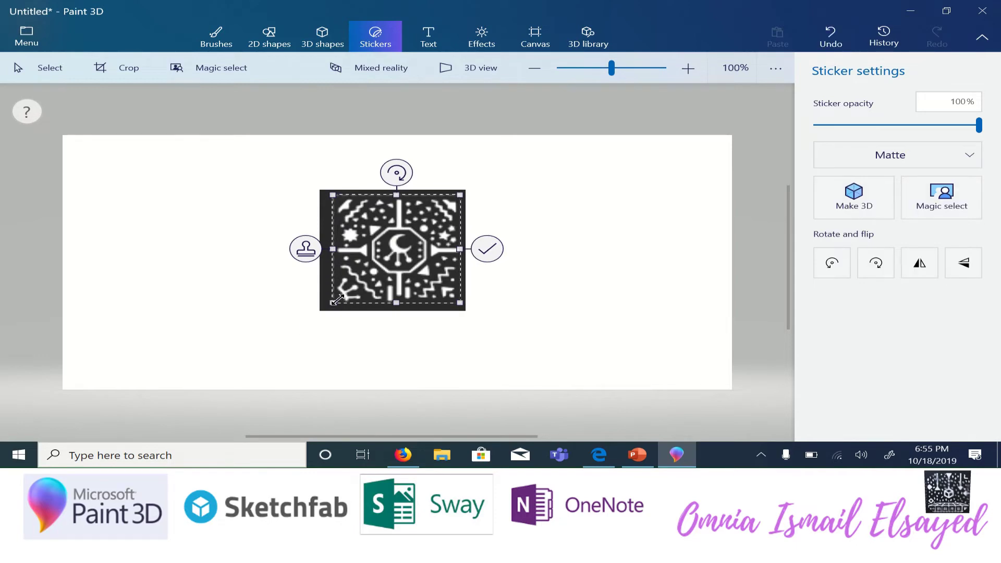
pyautogui.moveTo(332, 303); pyautogui.dragTo(322, 311)
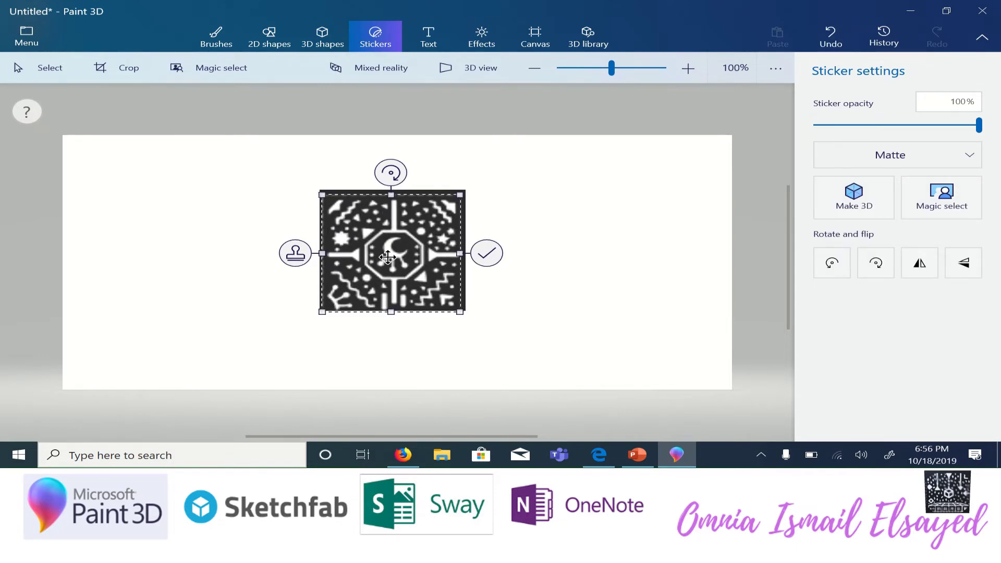
pyautogui.moveTo(387, 255); pyautogui.dragTo(386, 254)
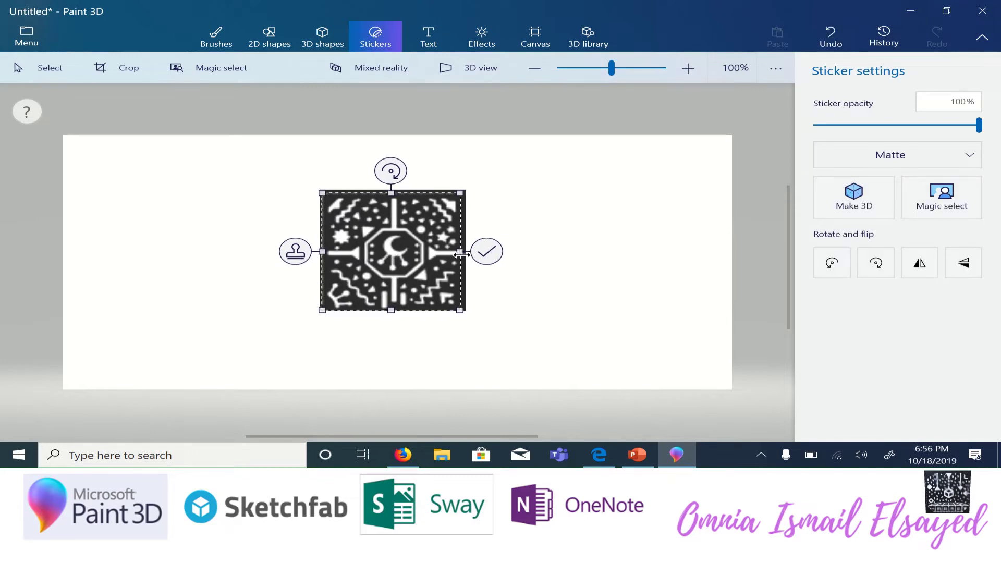
pyautogui.moveTo(461, 254); pyautogui.dragTo(466, 254)
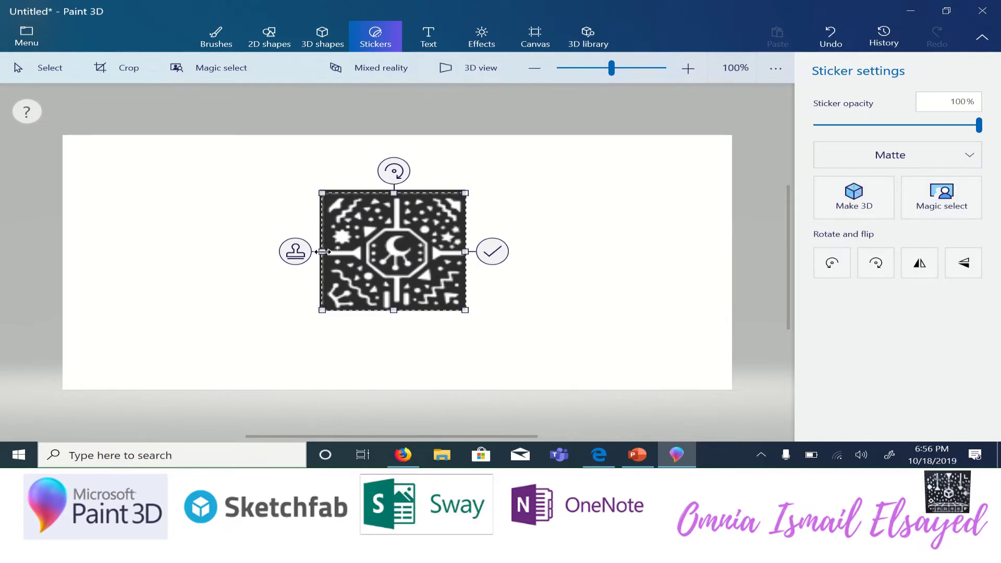
pyautogui.moveTo(321, 251); pyautogui.dragTo(319, 252)
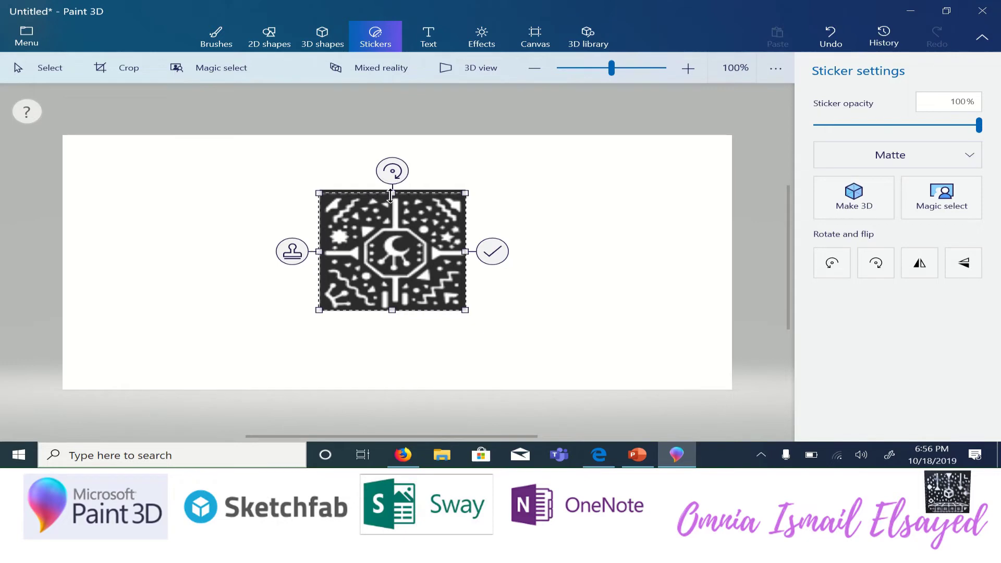
pyautogui.moveTo(392, 194); pyautogui.dragTo(391, 191)
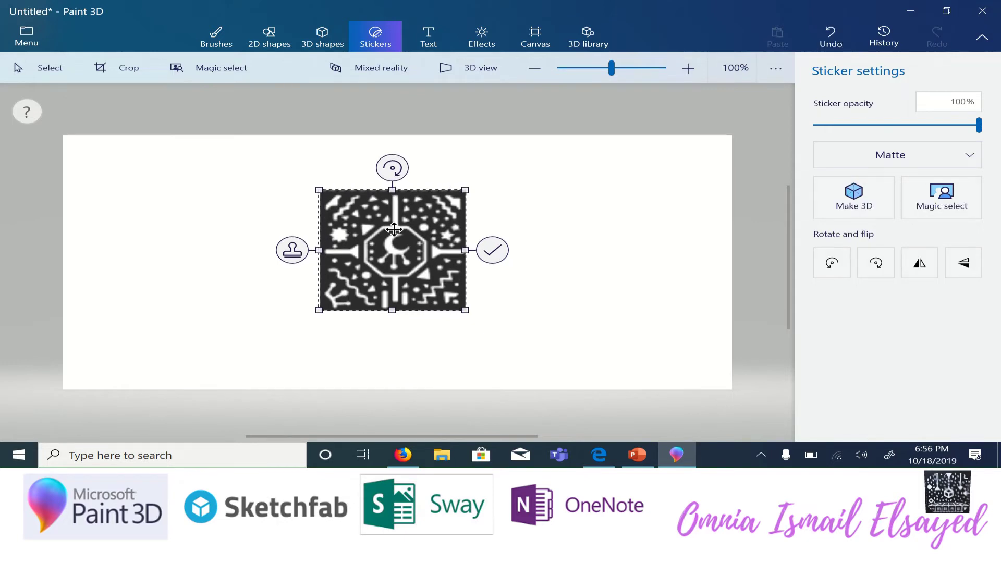
# Step: Stamp the sticker on, then rotate the cube to bring a blank face forward
pyautogui.click(506, 311)
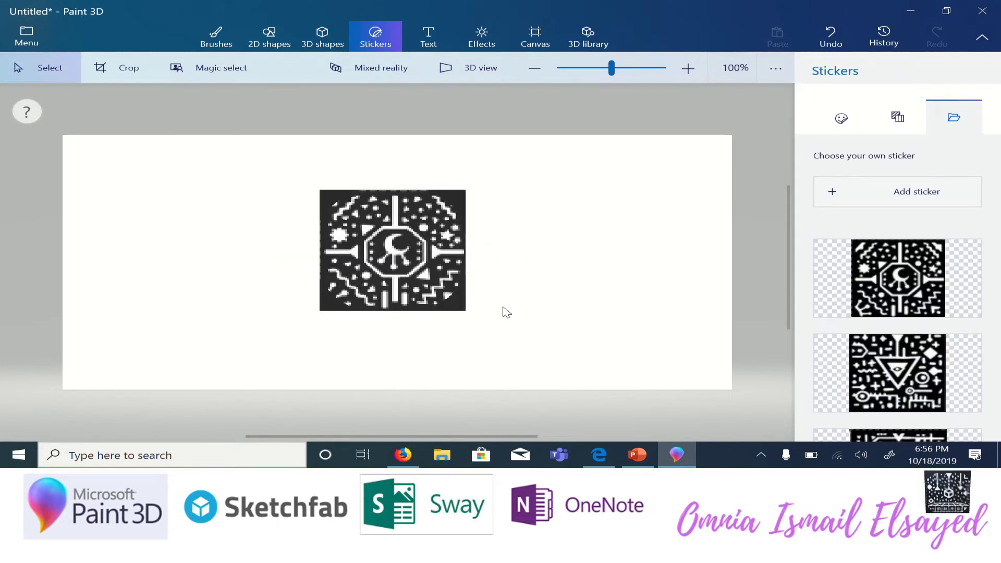
pyautogui.click(406, 280)
pyautogui.moveTo(387, 349); pyautogui.dragTo(533, 330)
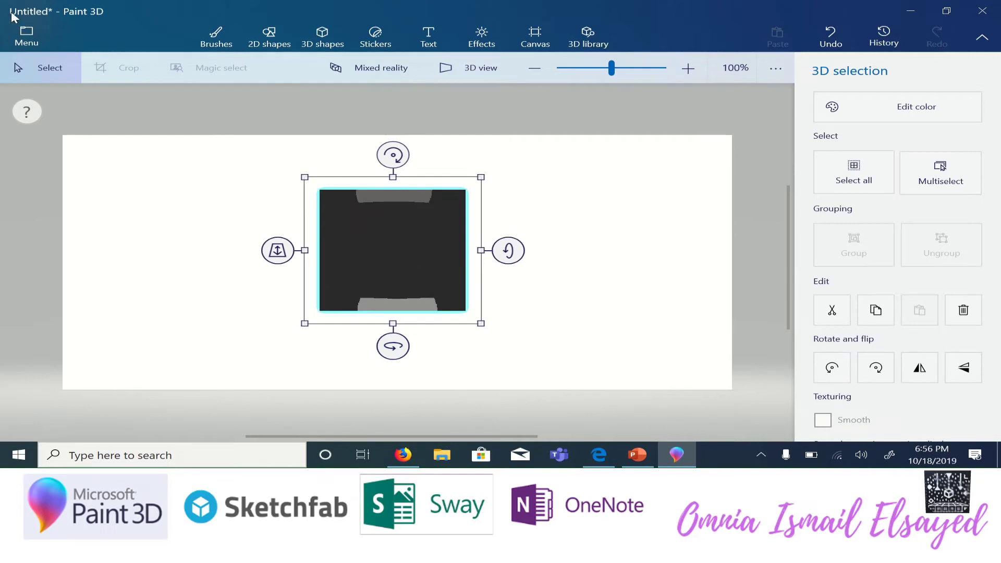
# Step: Insert image 6 from the Merge Cube pics folder and make it a sticker
pyautogui.click(30, 46)
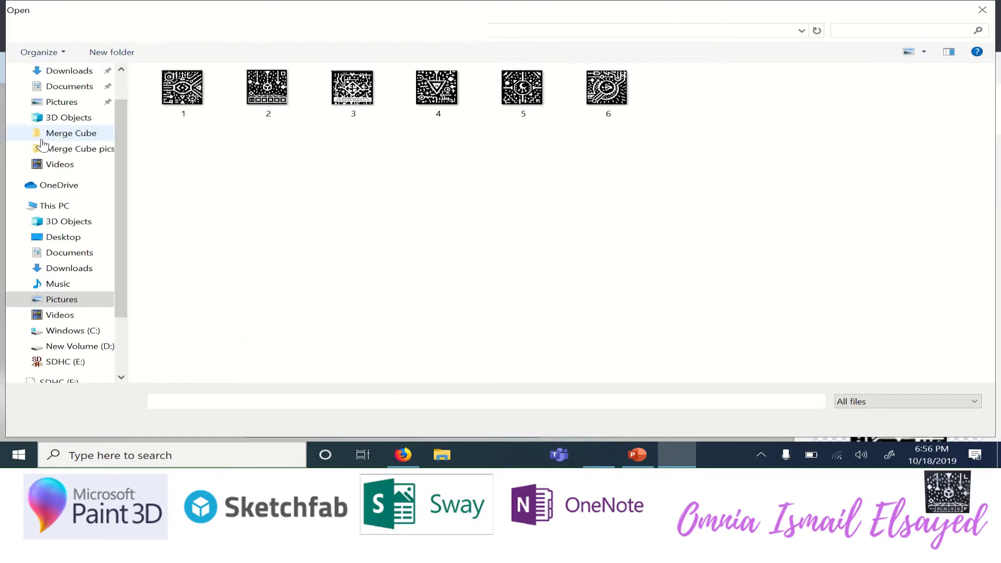
pyautogui.click(609, 93)
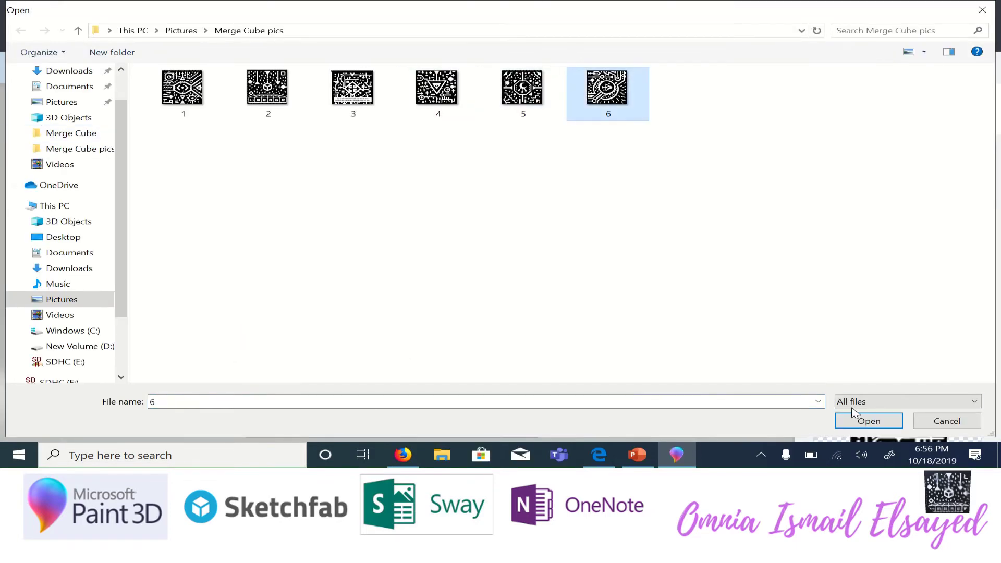
pyautogui.click(860, 420)
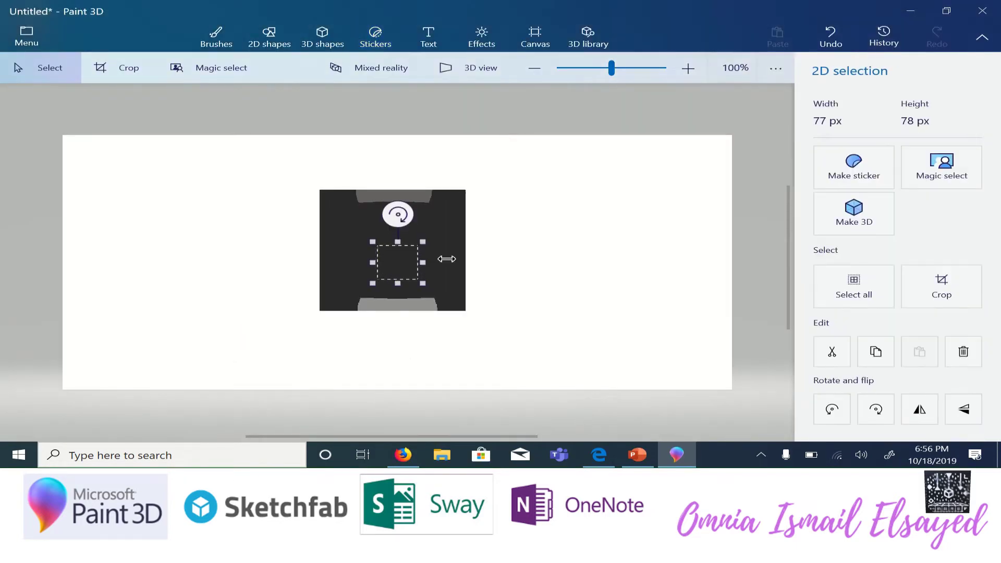
pyautogui.click(853, 168)
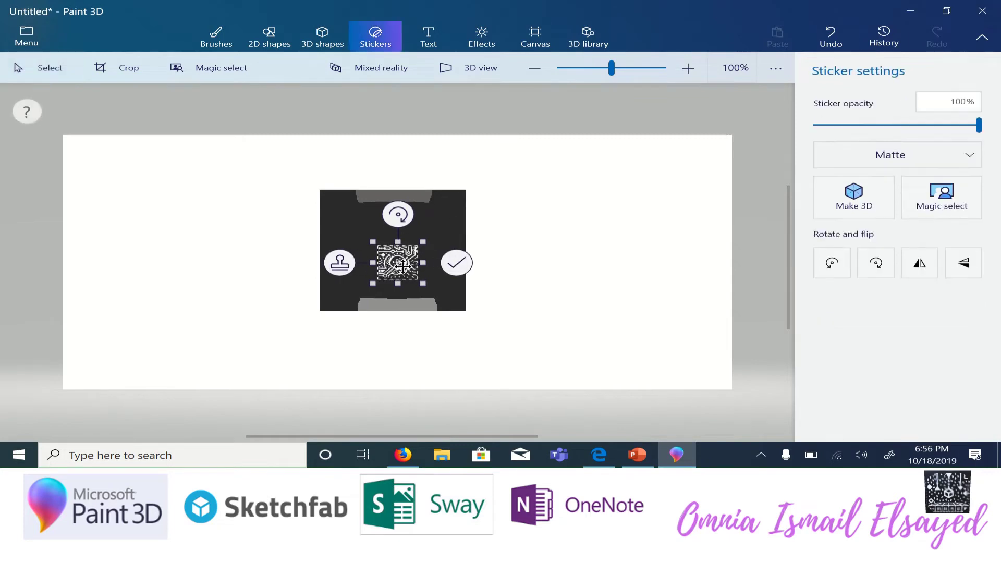
# Step: Resize and move the circuit-pattern sticker to fill the blank face, then stamp it
pyautogui.moveTo(418, 245); pyautogui.dragTo(444, 221)
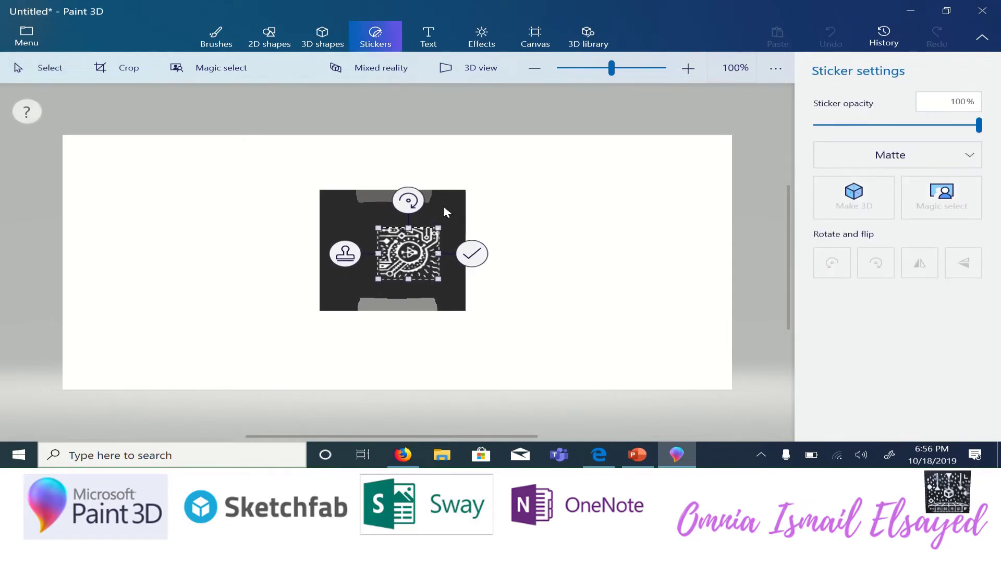
pyautogui.moveTo(380, 277); pyautogui.dragTo(333, 317)
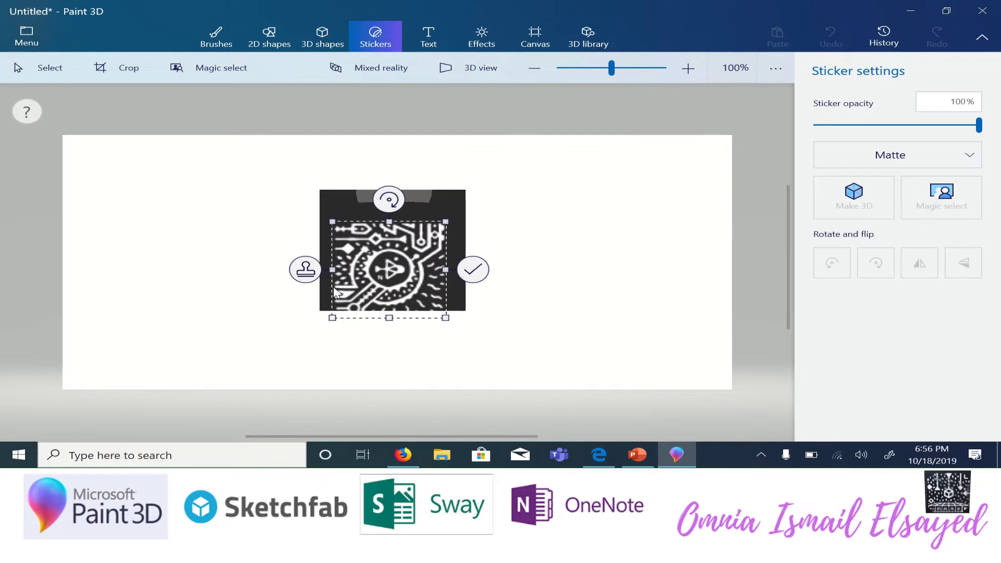
pyautogui.moveTo(390, 258); pyautogui.dragTo(389, 239)
pyautogui.moveTo(440, 207); pyautogui.dragTo(454, 196)
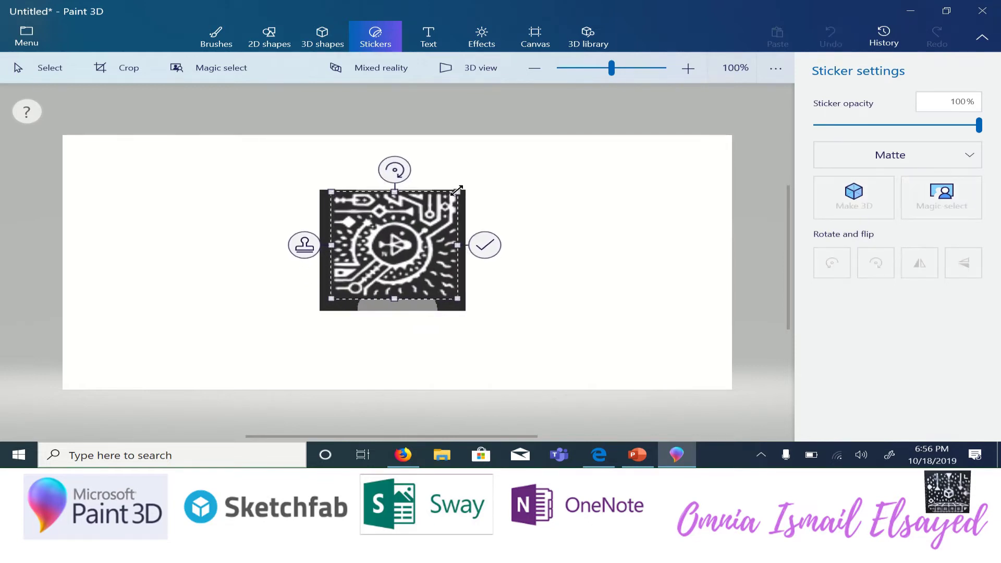
pyautogui.moveTo(332, 298); pyautogui.dragTo(323, 306)
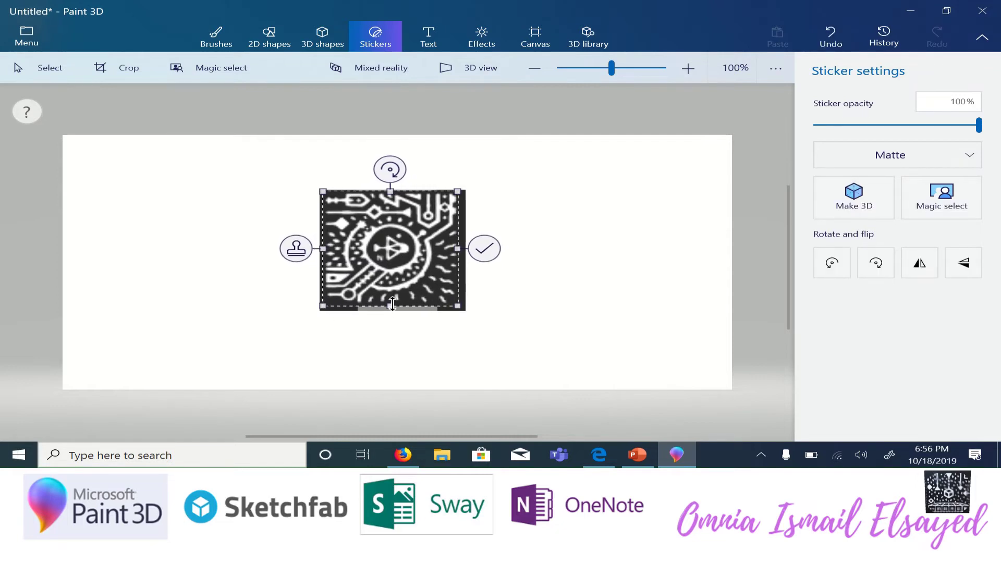
pyautogui.moveTo(393, 303); pyautogui.dragTo(395, 309)
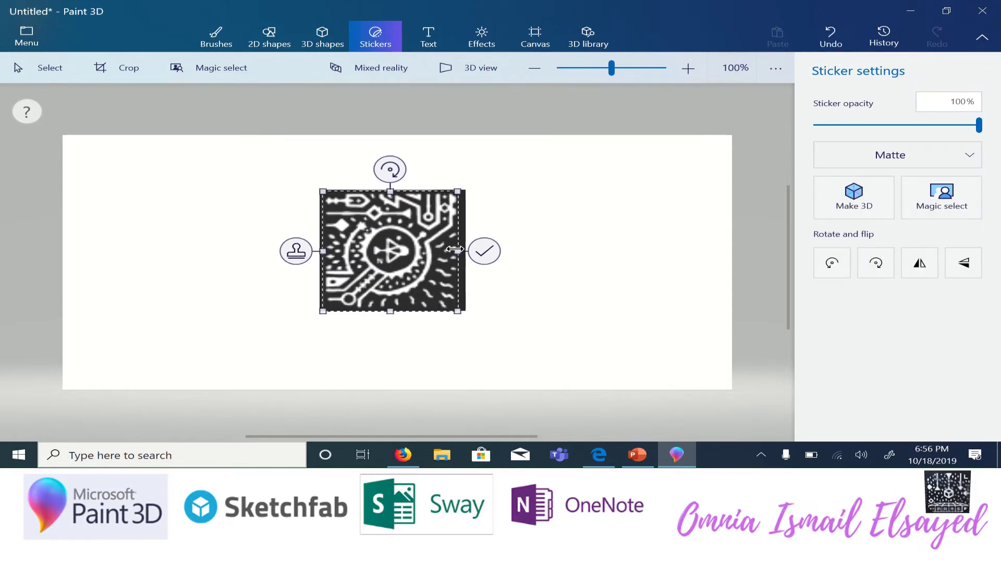
pyautogui.moveTo(463, 256); pyautogui.dragTo(461, 249)
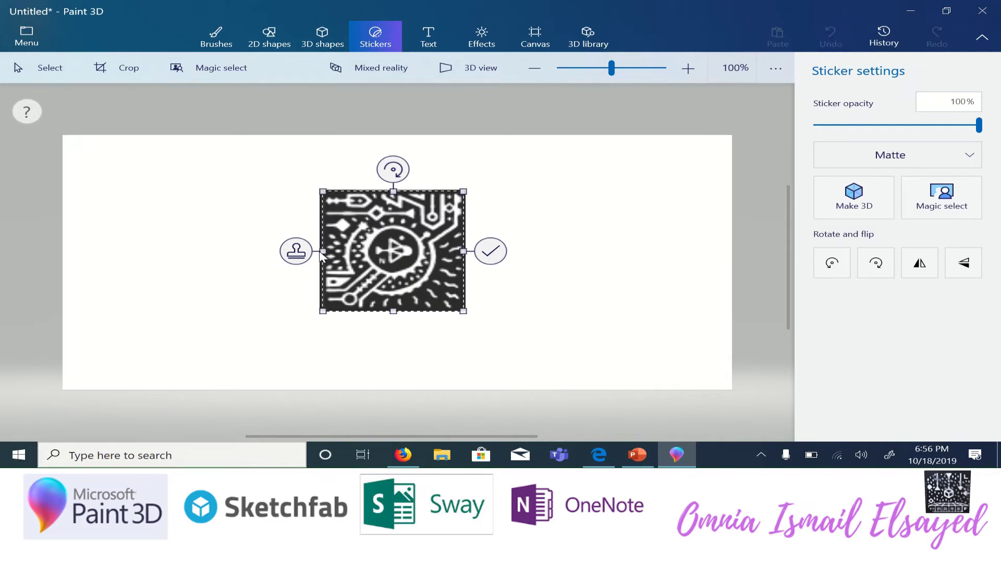
pyautogui.moveTo(319, 251); pyautogui.dragTo(318, 251)
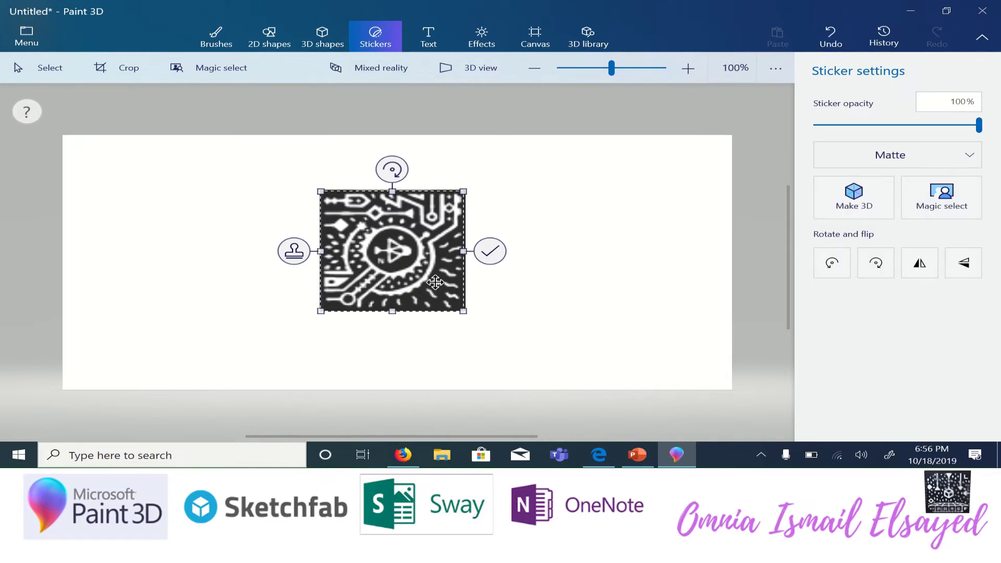
pyautogui.click(486, 290)
# Step: Spin and tilt the cube through its patterned faces, ending on the MERGE design
pyautogui.click(413, 245)
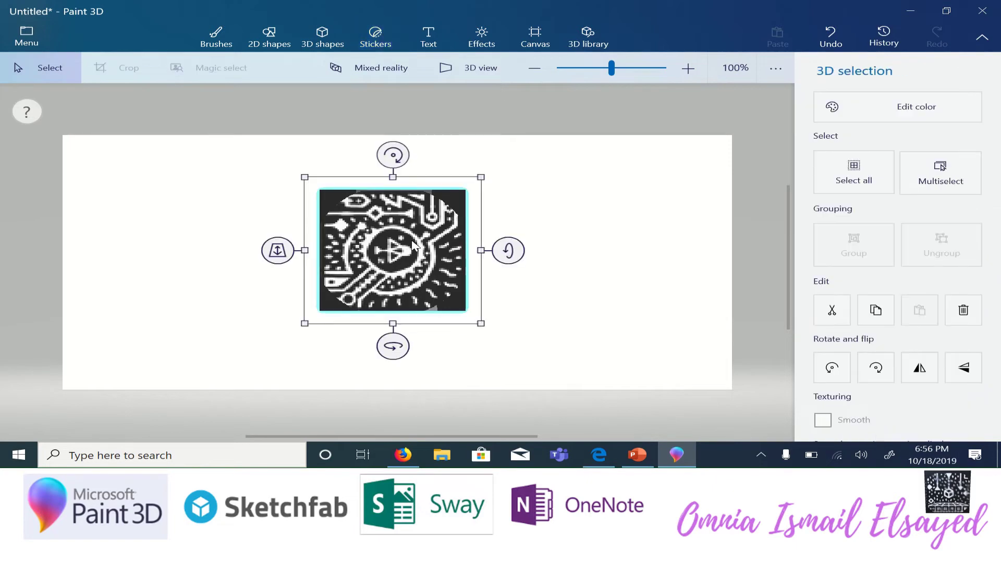
pyautogui.moveTo(386, 347); pyautogui.dragTo(516, 333)
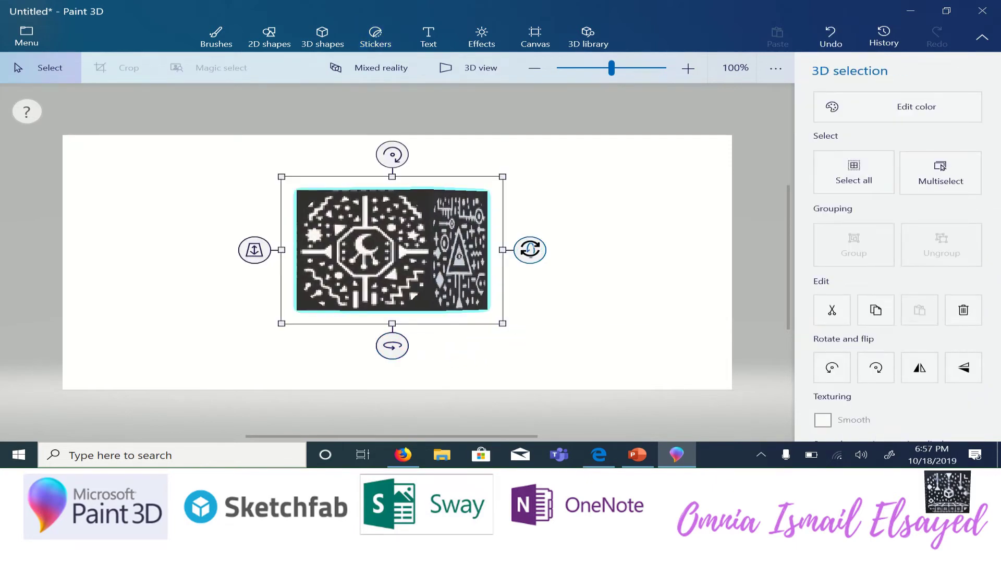
pyautogui.moveTo(531, 250)
pyautogui.mouseDown()
pyautogui.moveTo(553, 295)
pyautogui.moveTo(530, 248)
pyautogui.mouseUp()
pyautogui.moveTo(392, 345); pyautogui.dragTo(511, 322)
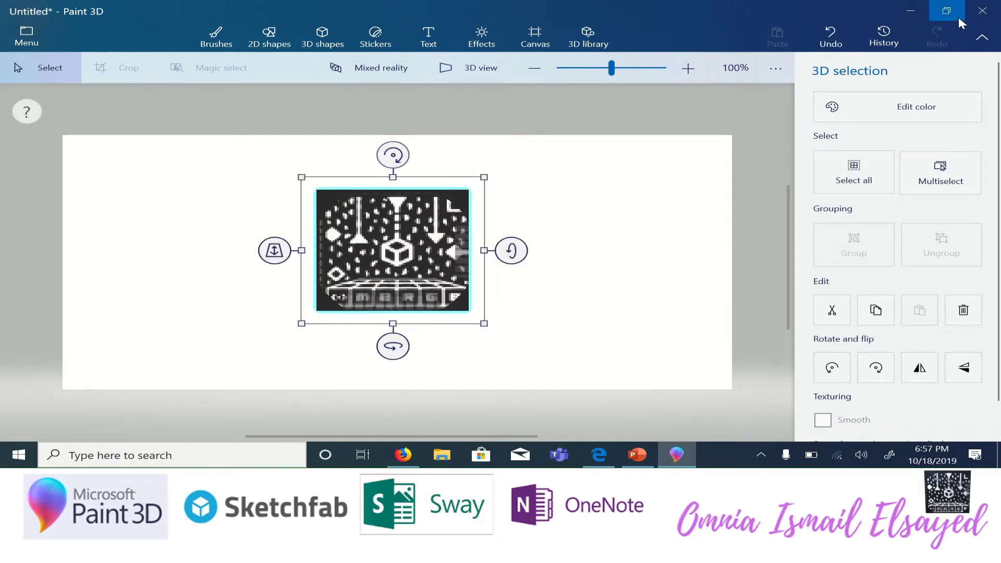
# Step: Save a copy of the cube as a 3D model named 'Merge Cube 3d'
pyautogui.click(23, 43)
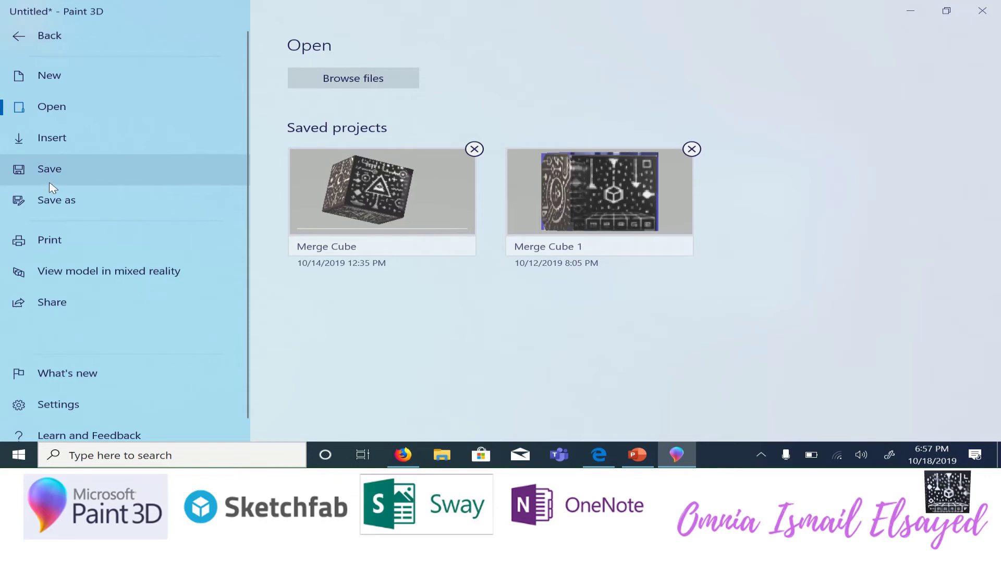
pyautogui.click(52, 190)
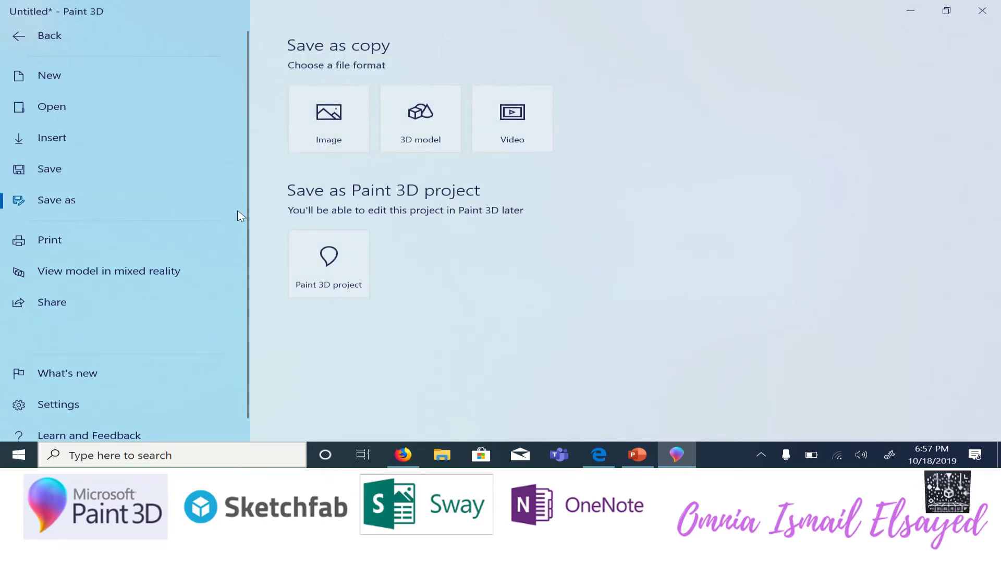
pyautogui.click(443, 124)
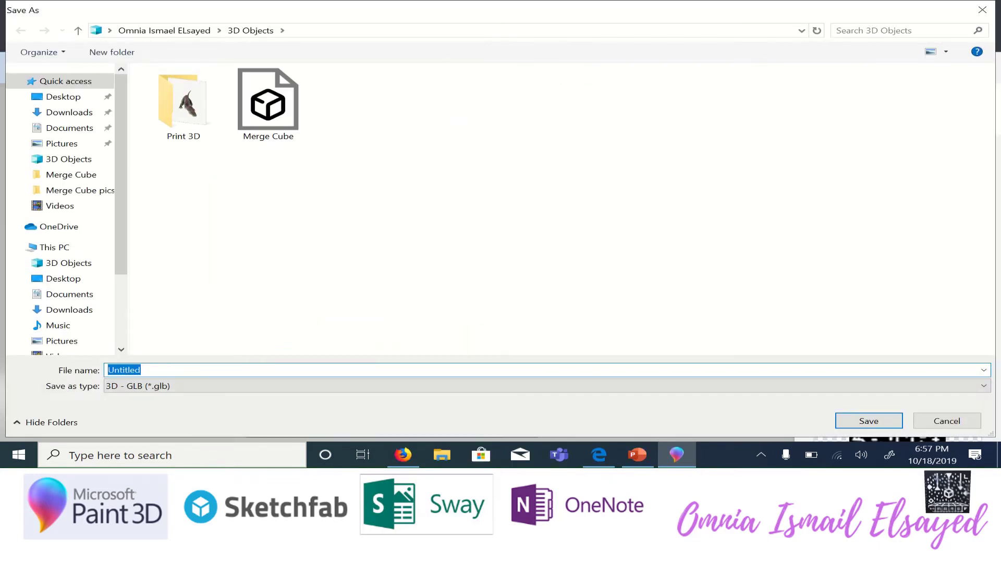
pyautogui.write('Merge')
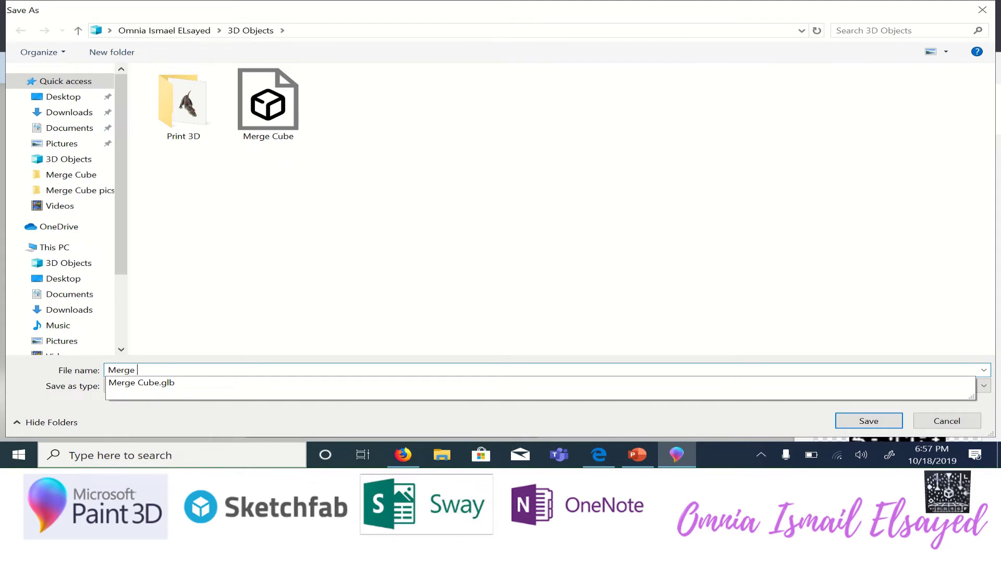
pyautogui.write('Cj')
pyautogui.press('BackSpace')
pyautogui.write('ube ')
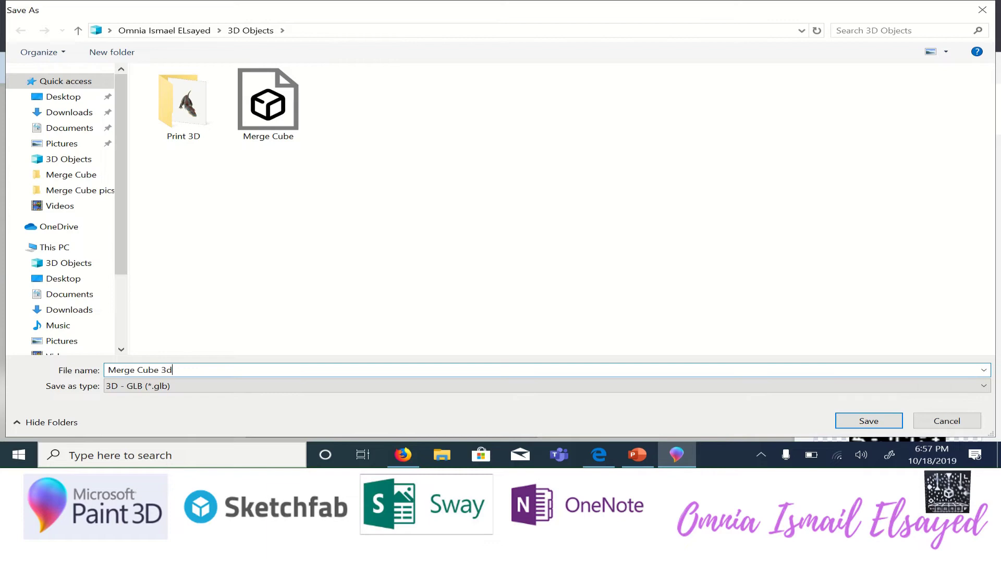
pyautogui.write('3d')
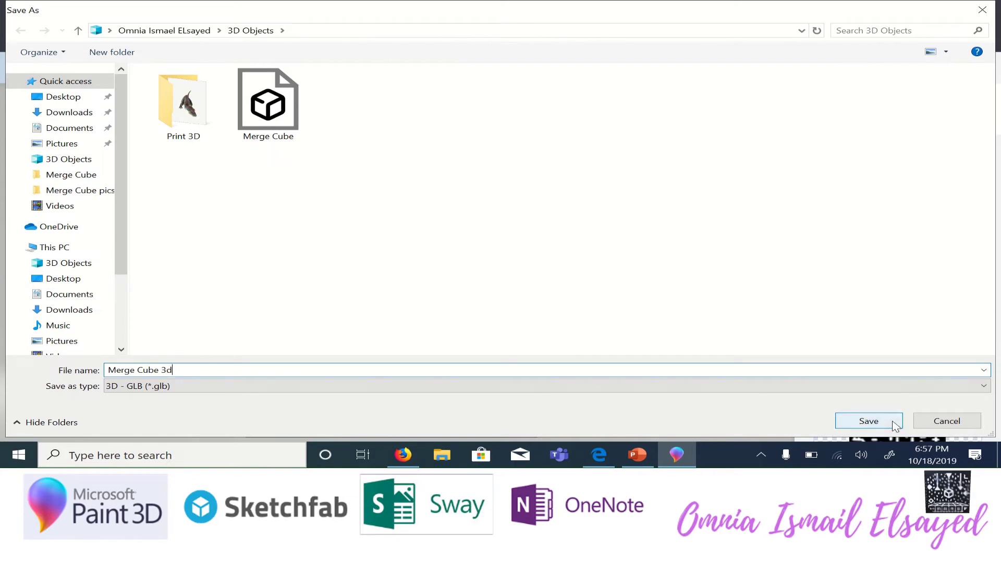
pyautogui.click(893, 421)
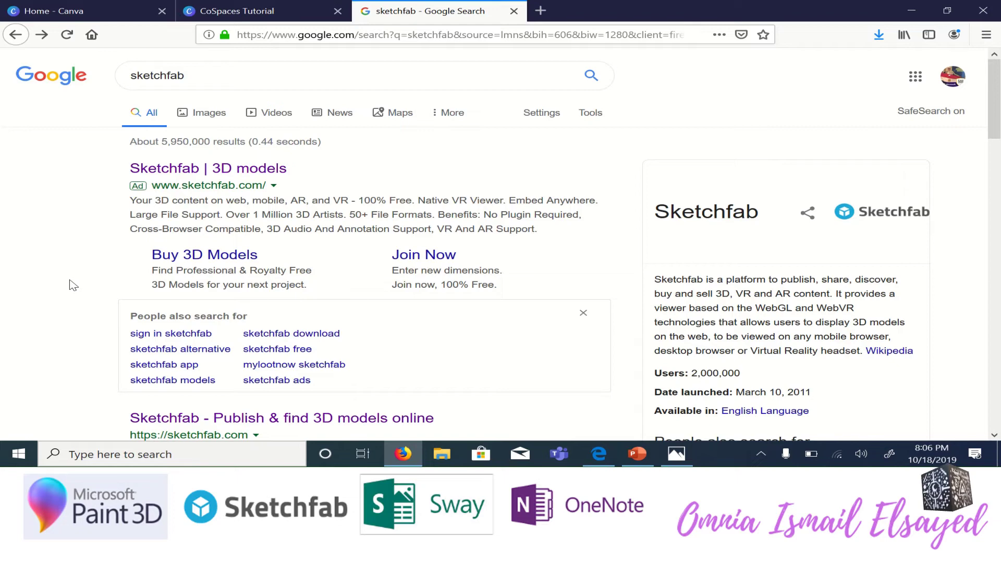
# Step: Go to Sketchfab from the search results and open the Upload new model dialog
pyautogui.click(212, 169)
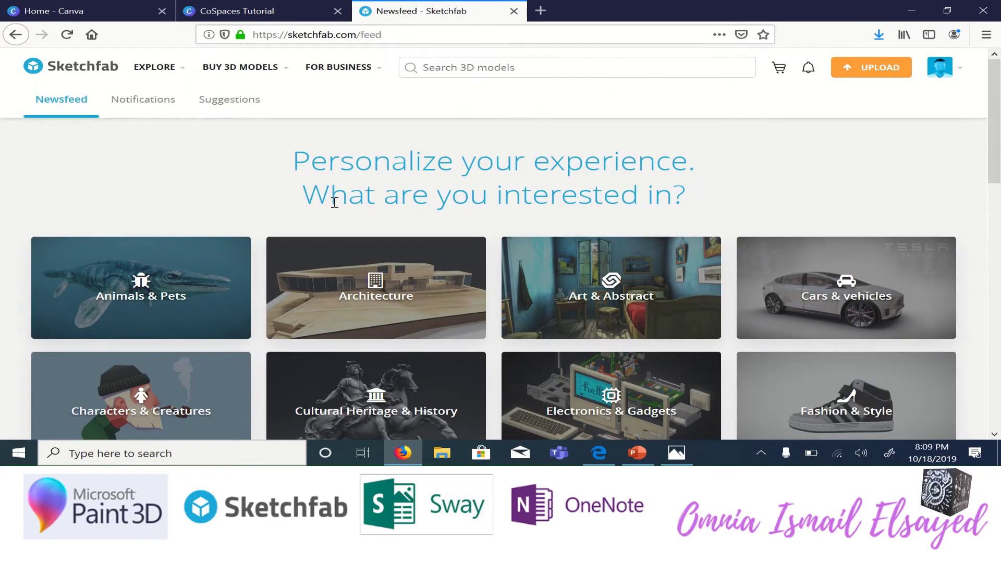
pyautogui.click(873, 69)
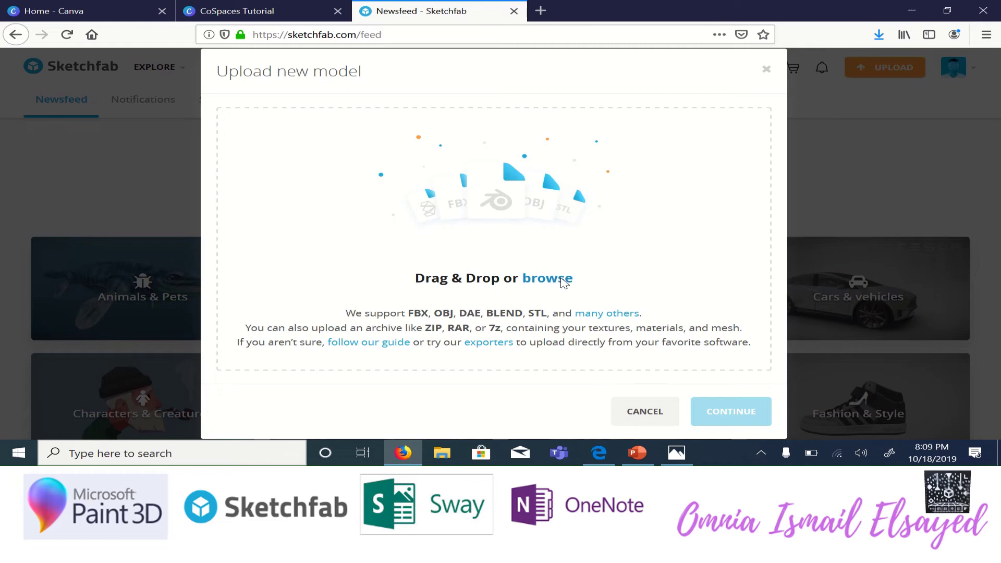
# Step: Choose Merge Cube 3d from 3D Objects and continue to begin the upload
pyautogui.click(563, 283)
pyautogui.click(271, 109)
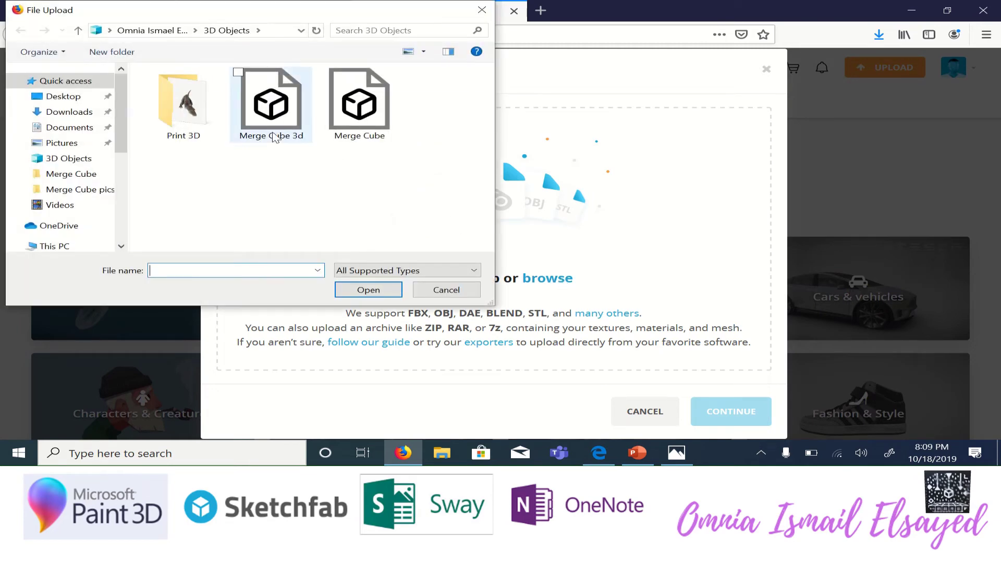
pyautogui.click(368, 290)
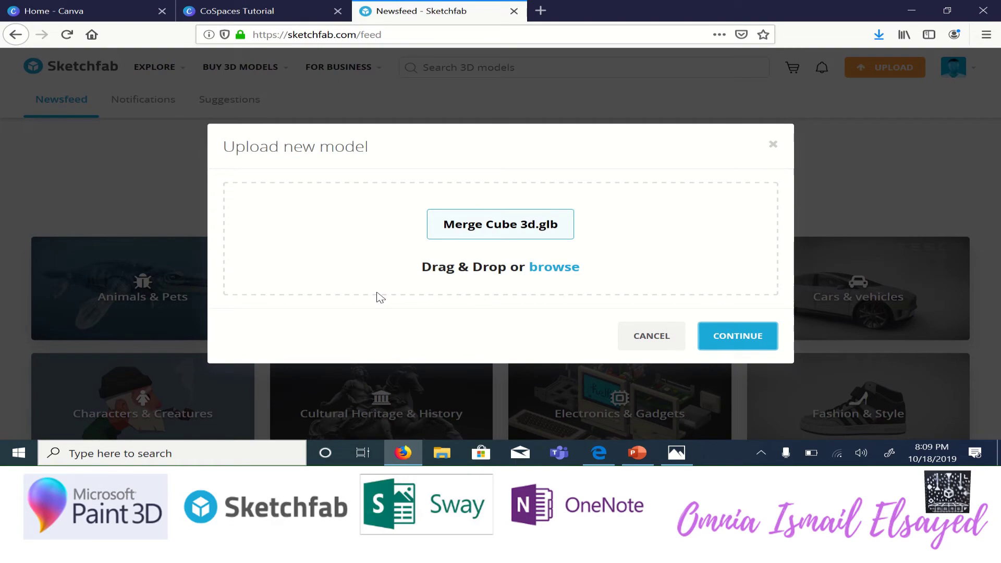
pyautogui.click(740, 336)
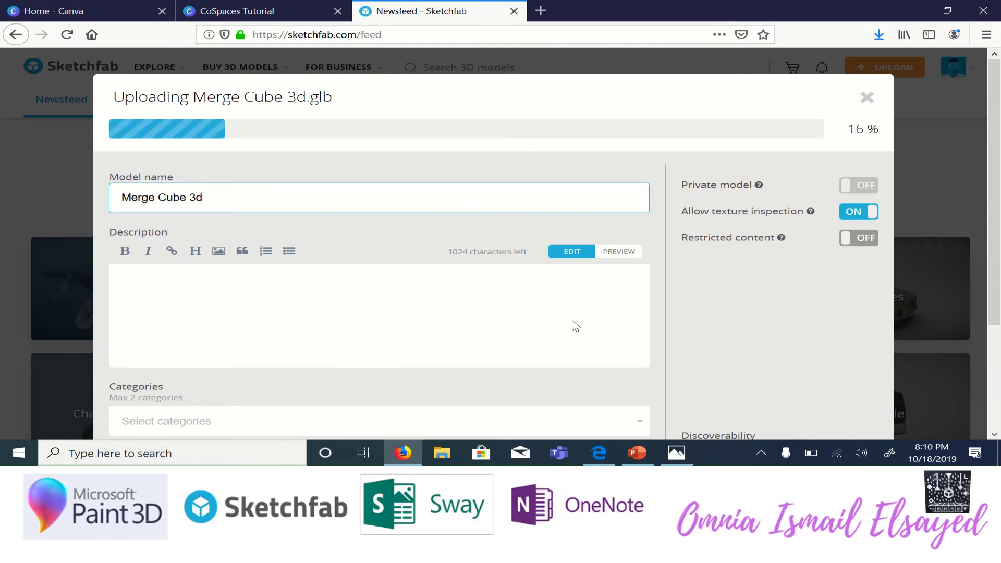
# Step: Set the category to Science & technology and continue once the upload reaches 100%
pyautogui.scroll(-3, 576, 326)
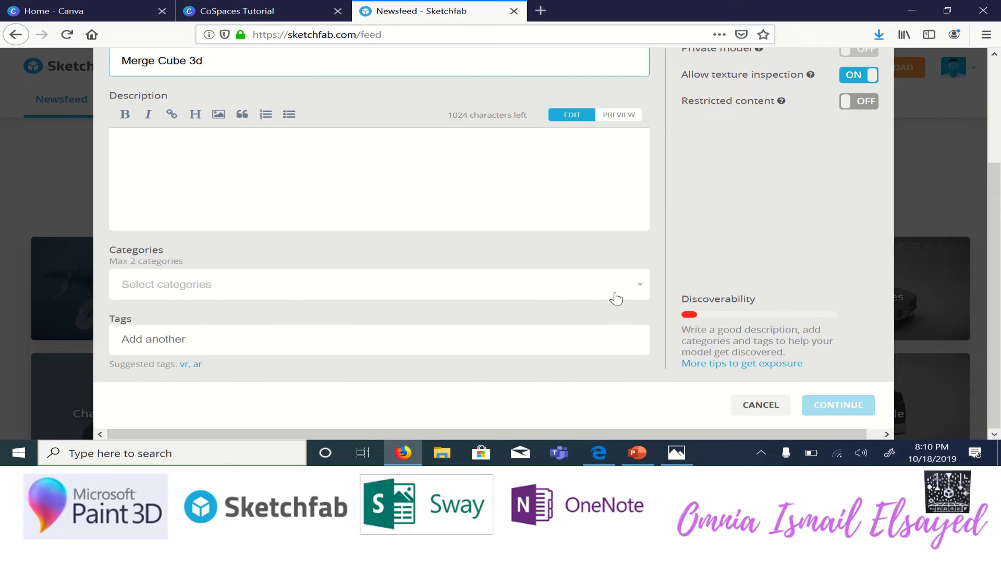
pyautogui.click(632, 291)
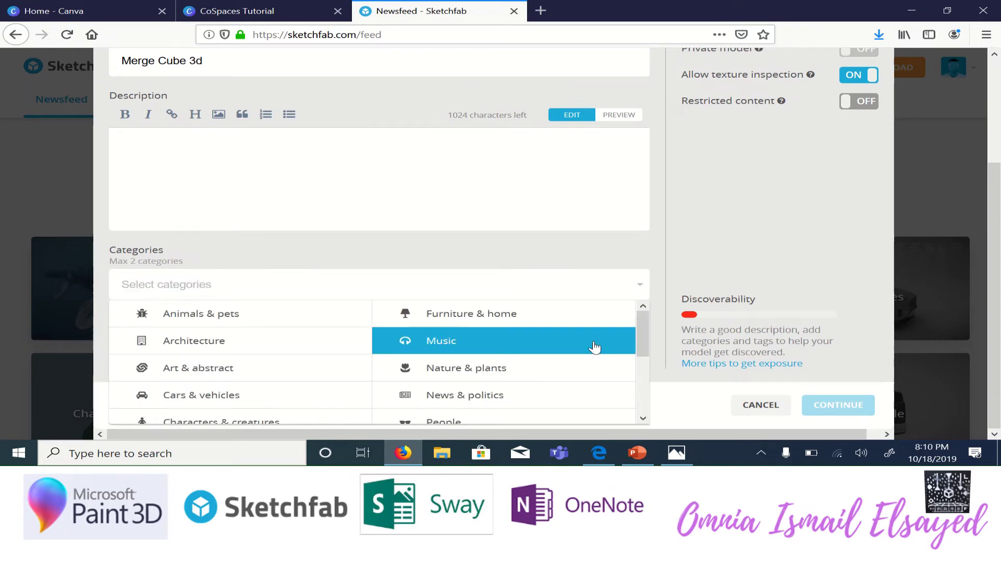
pyautogui.scroll(-4, 592, 346)
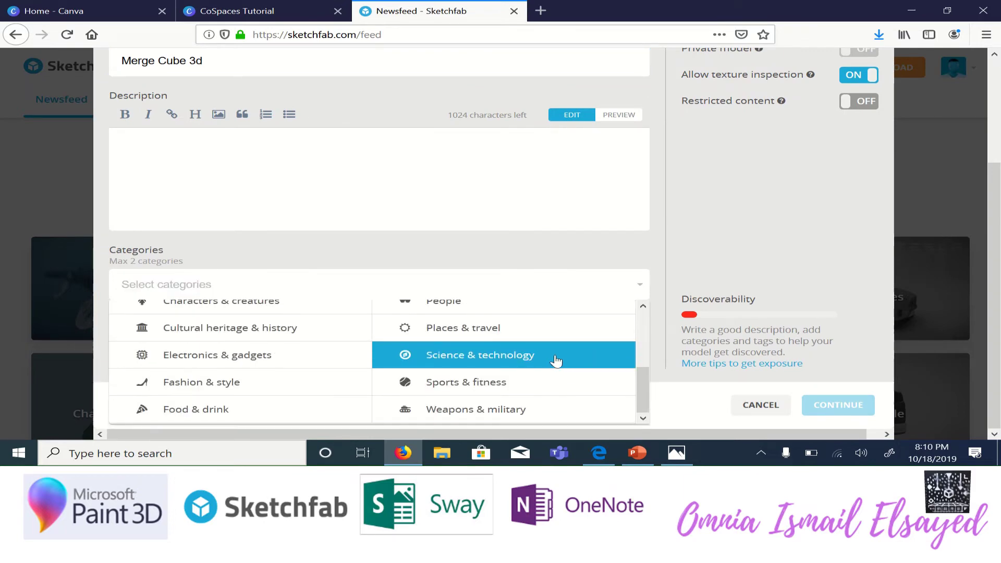
pyautogui.click(554, 361)
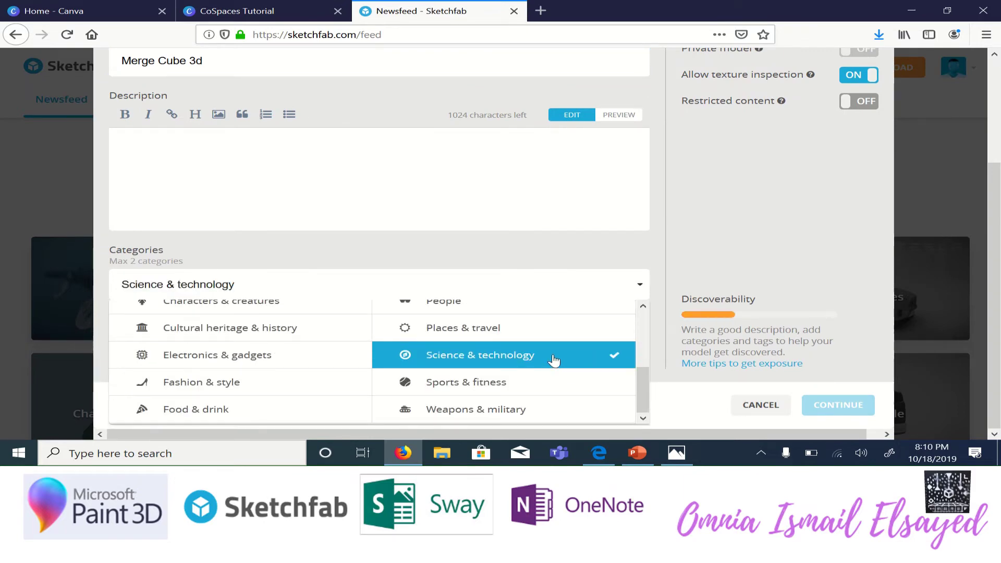
pyautogui.click(708, 244)
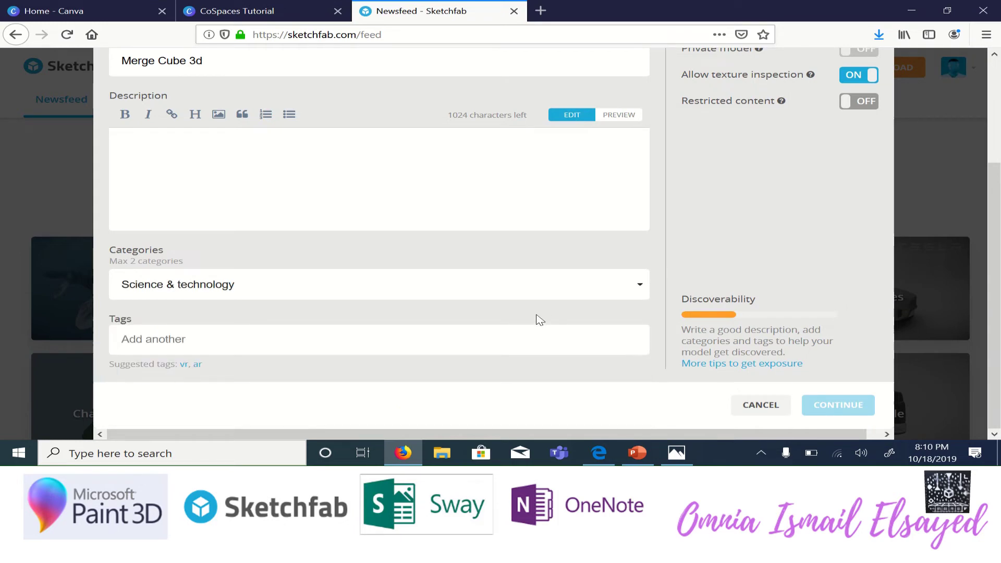
pyautogui.scroll(3, 540, 319)
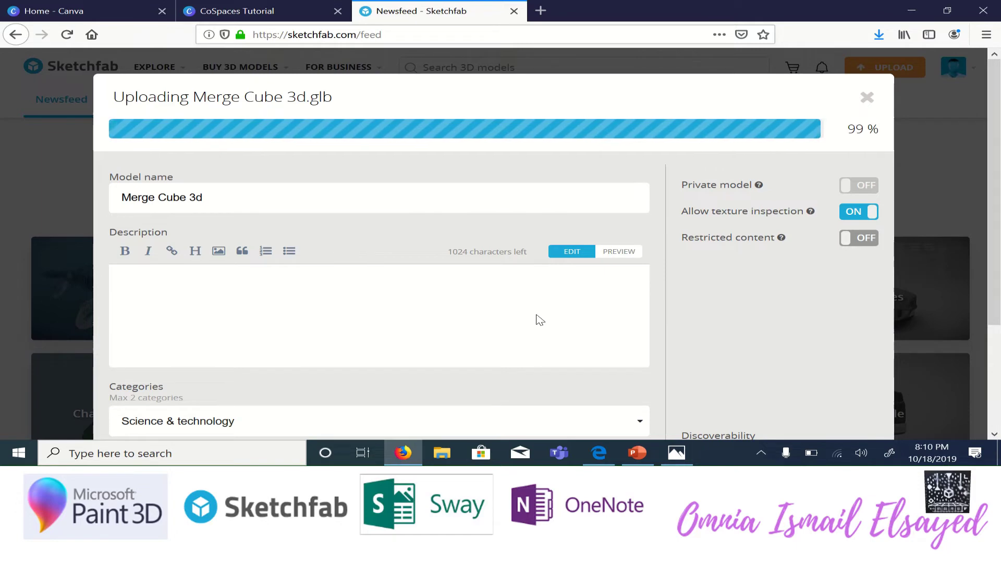
pyautogui.scroll(-3, 537, 319)
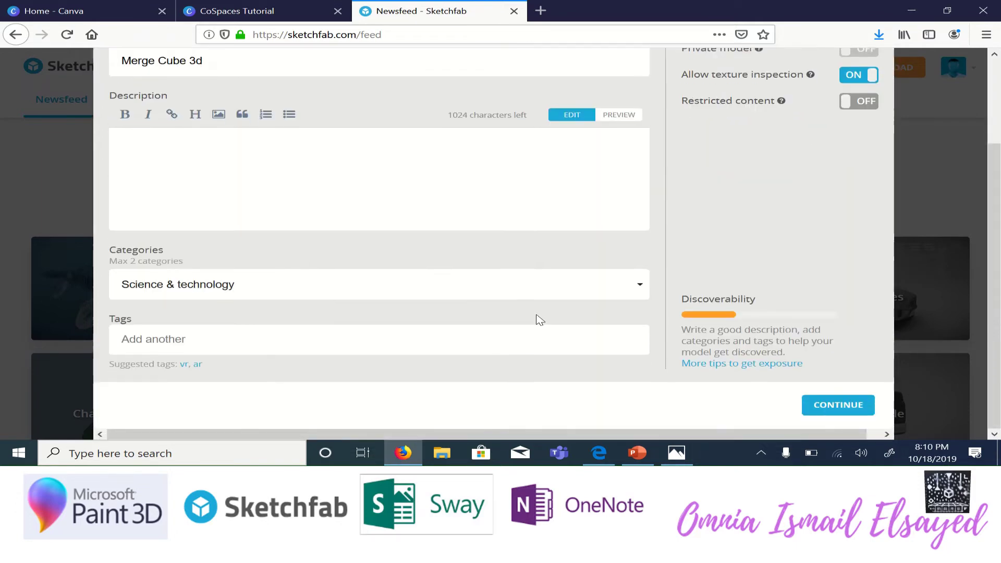
pyautogui.click(829, 409)
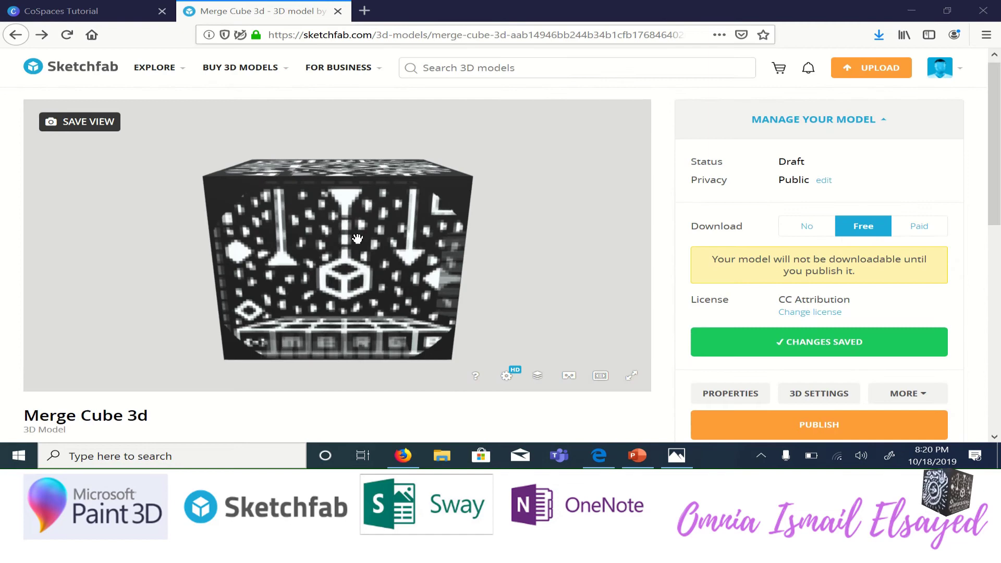
# Step: Inspect the cube in the viewer, publish it, and go to the published model page
pyautogui.moveTo(337, 309)
pyautogui.mouseDown()
pyautogui.moveTo(449, 303)
pyautogui.moveTo(329, 313)
pyautogui.moveTo(330, 302)
pyautogui.mouseUp()
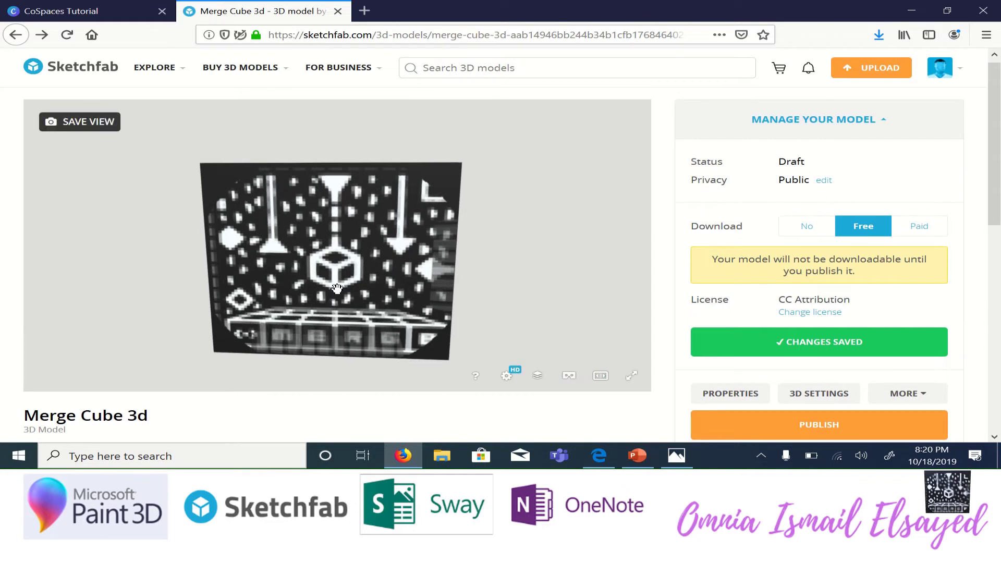
pyautogui.click(807, 424)
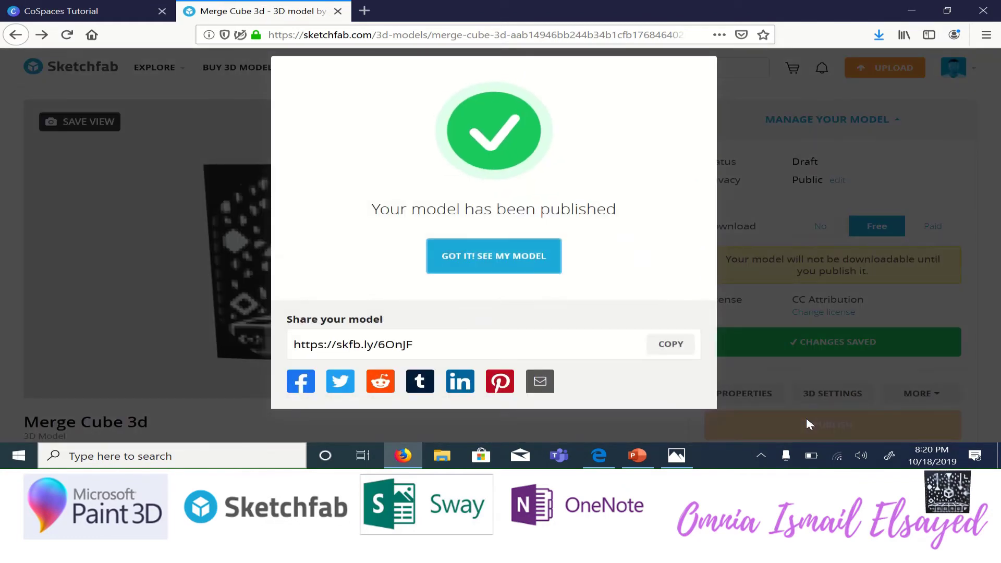
pyautogui.click(483, 265)
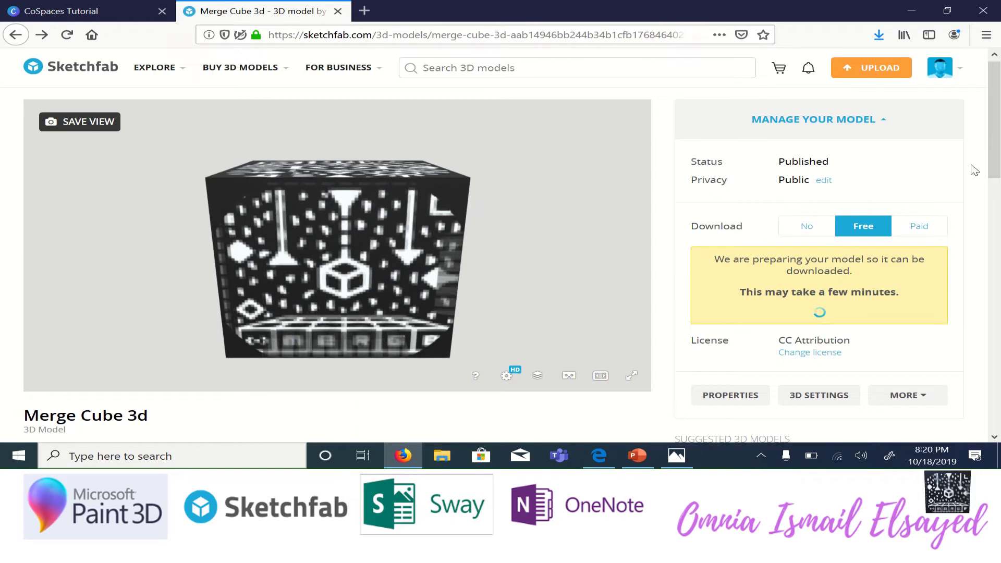
# Step: Open the model's Embed options and enable Autostart and Turntable animation
pyautogui.moveTo(997, 156); pyautogui.dragTo(999, 207)
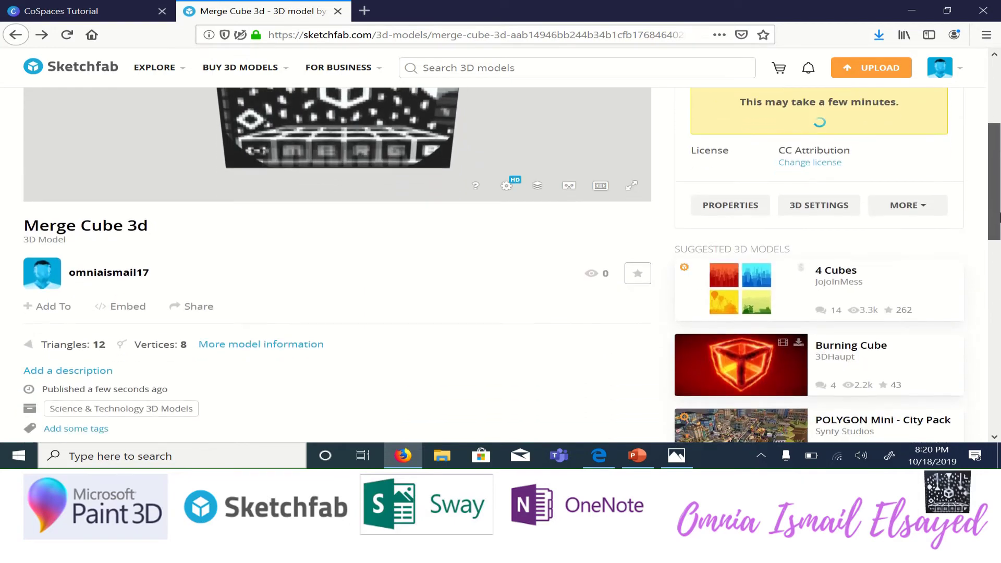
pyautogui.scroll(-1, 484, 258)
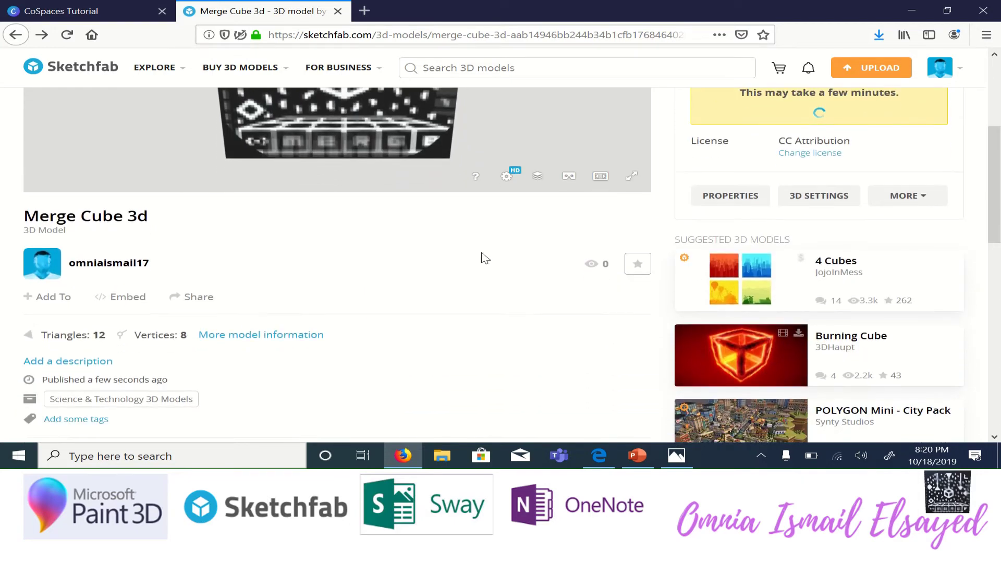
pyautogui.click(127, 297)
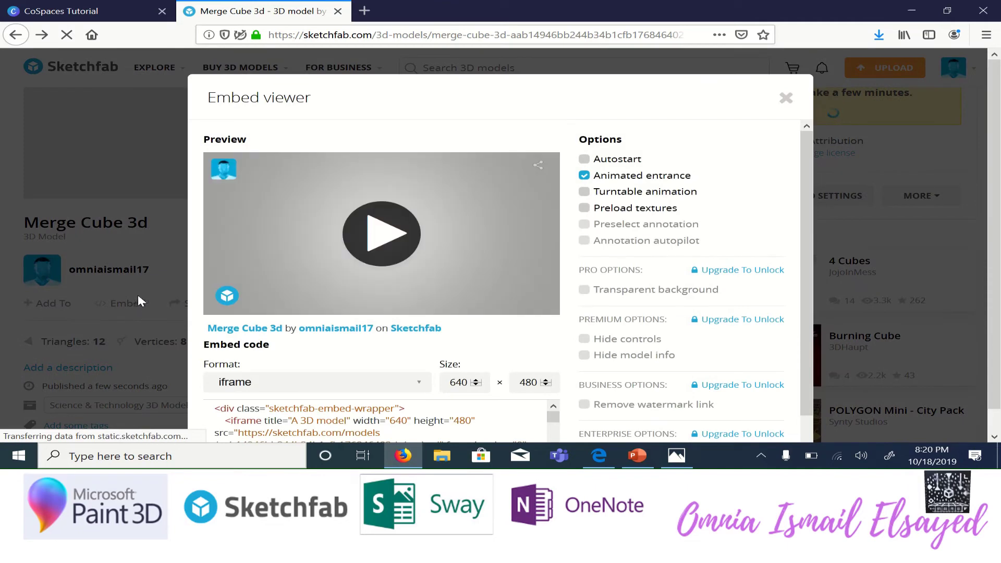
pyautogui.click(584, 160)
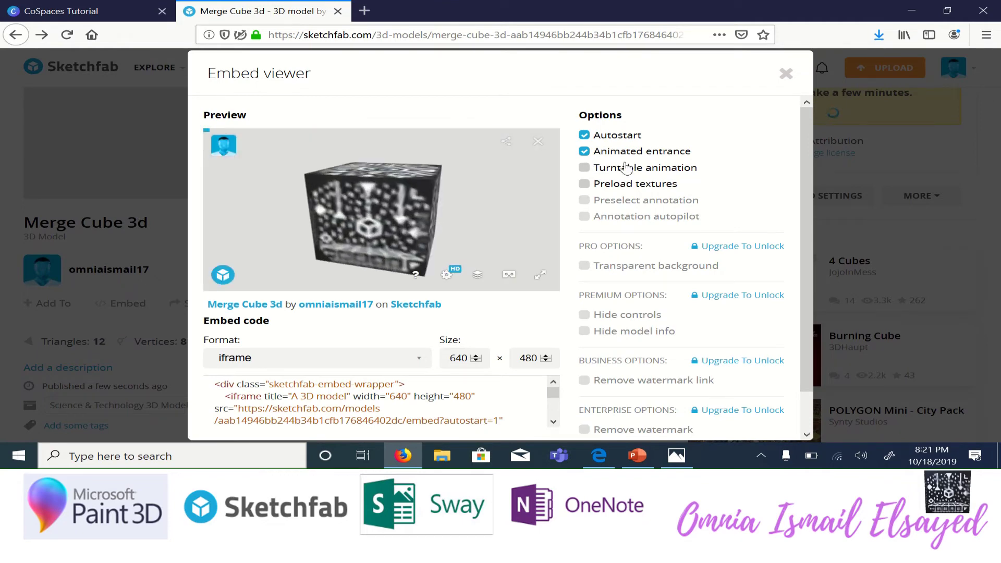
pyautogui.click(584, 173)
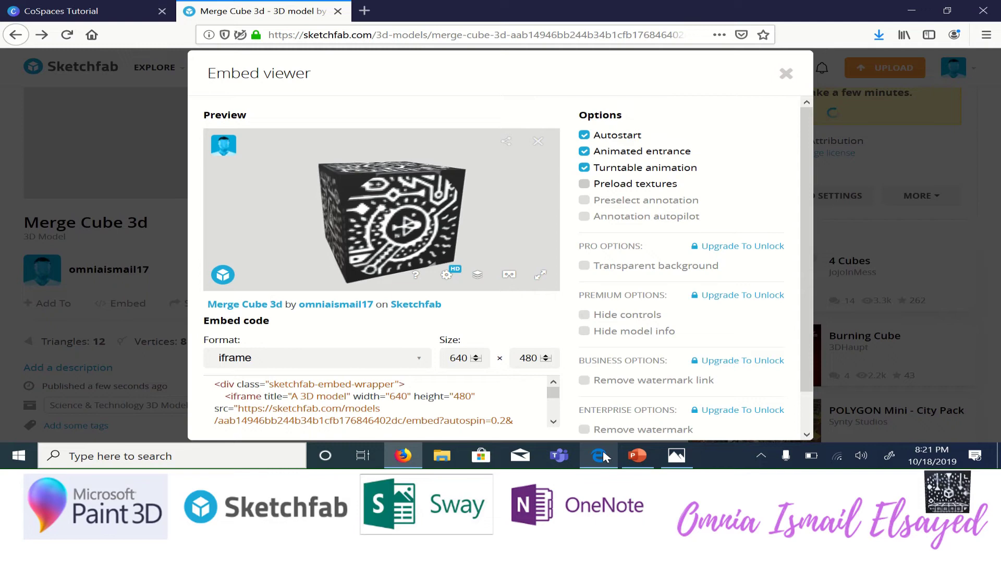
# Step: In the Sway in Edge, enter the title 'Merge Cube 3d'
pyautogui.click(603, 451)
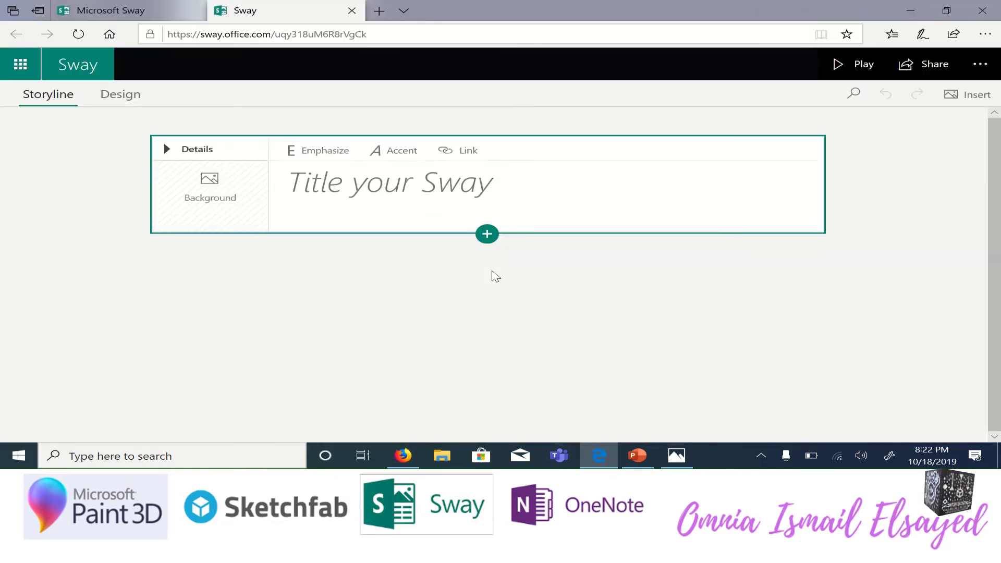
pyautogui.click(408, 185)
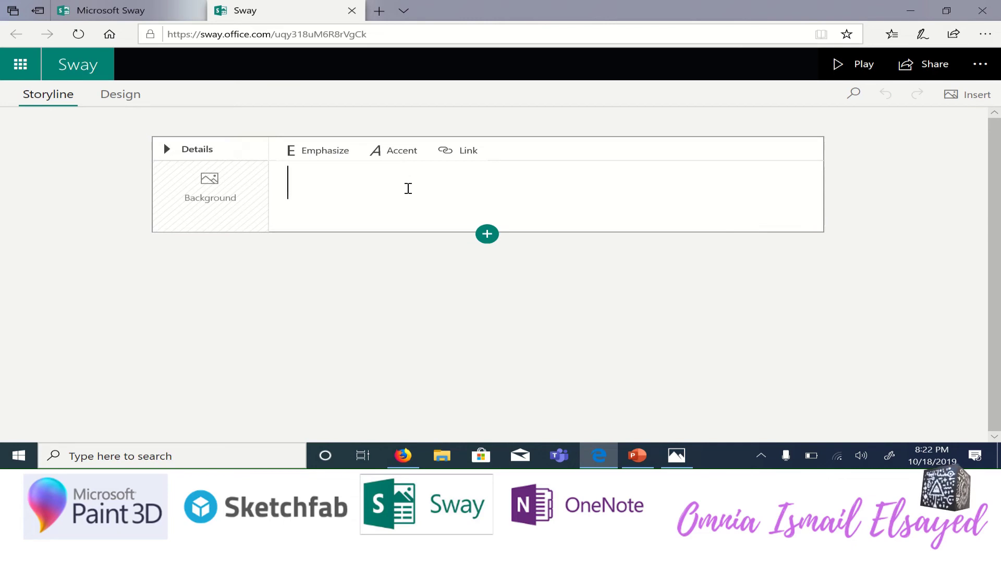
pyautogui.write('Mer')
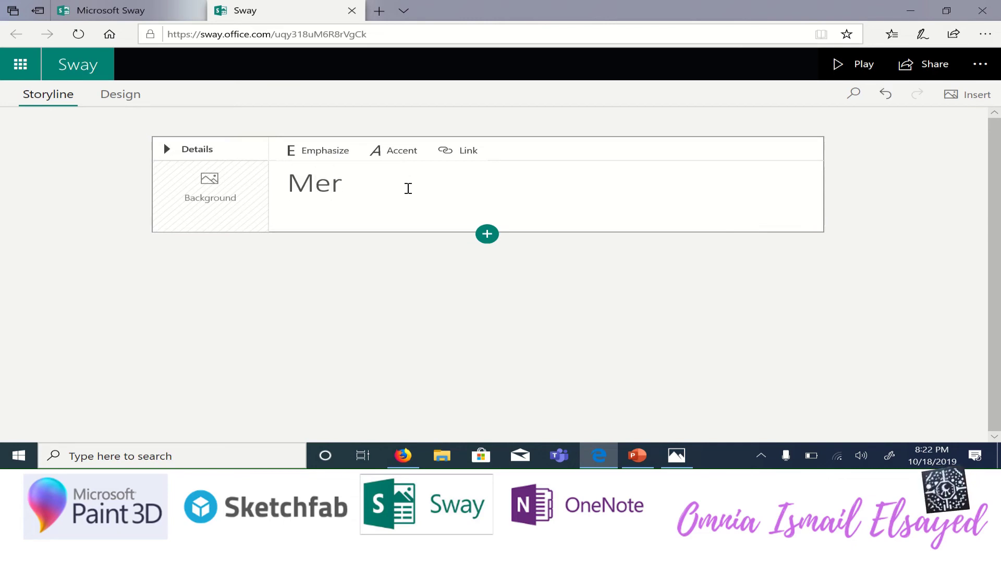
pyautogui.write('ge Cube 3d')
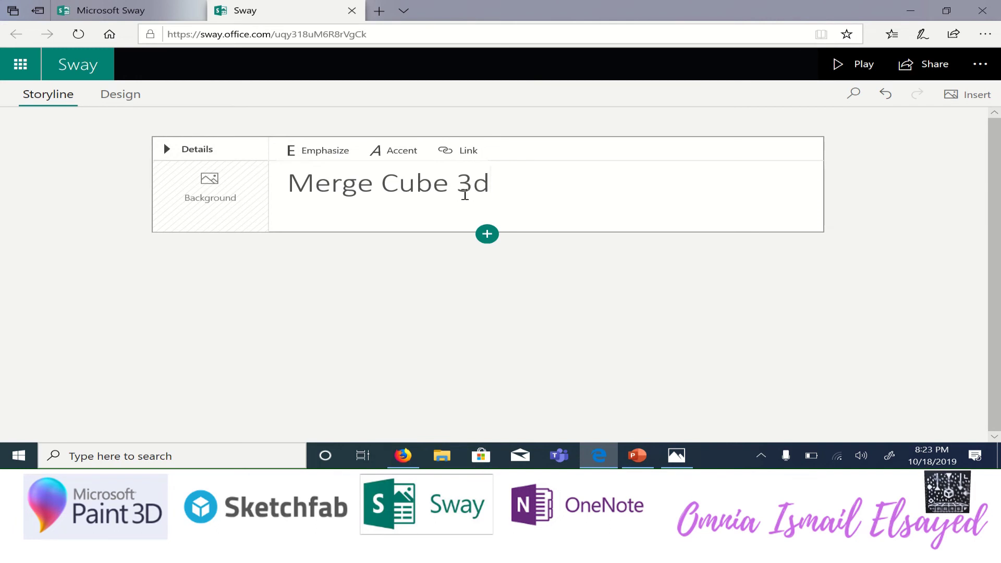
# Step: Add an Embed card below the title card with Intense emphasis
pyautogui.click(487, 235)
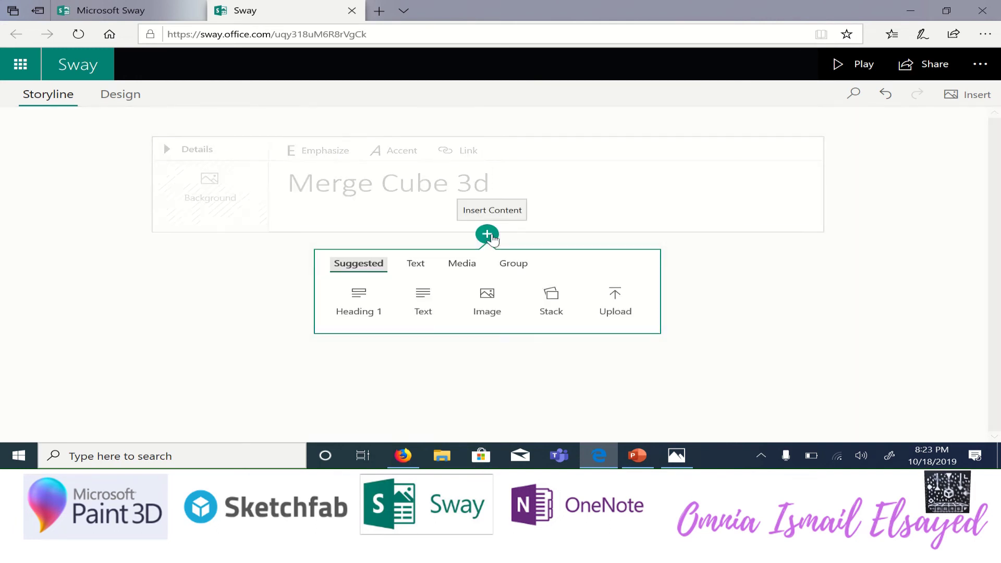
pyautogui.click(461, 264)
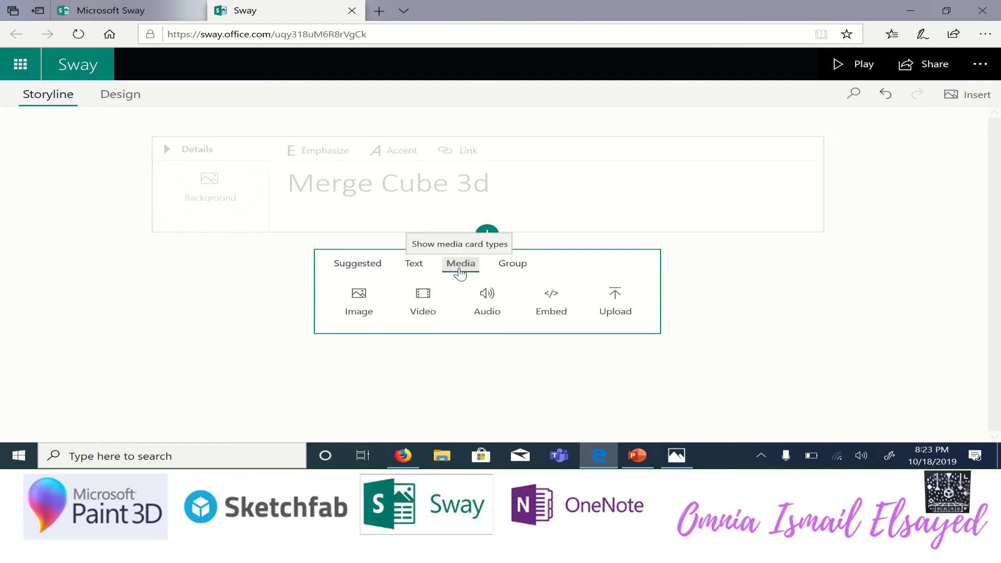
pyautogui.click(556, 307)
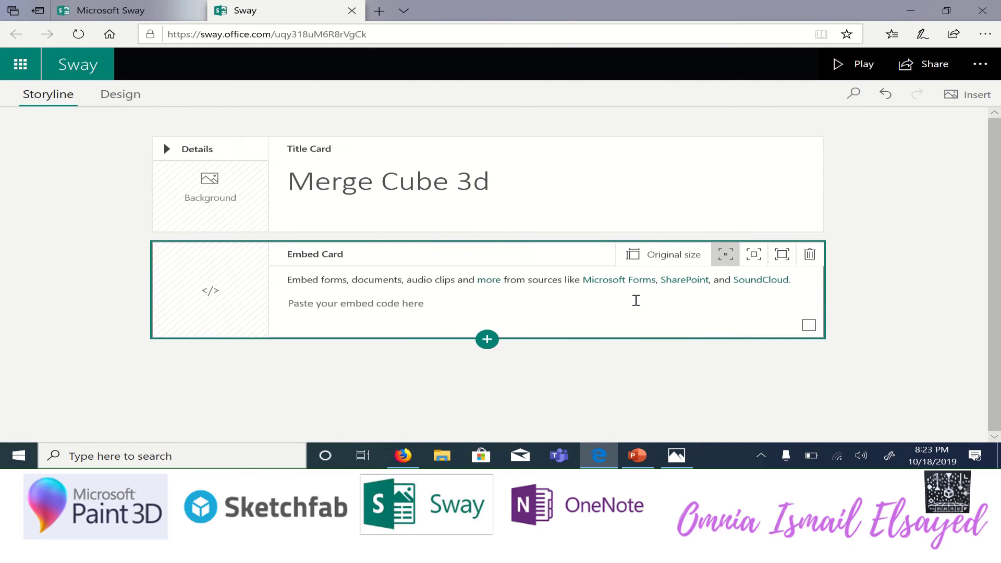
pyautogui.click(782, 255)
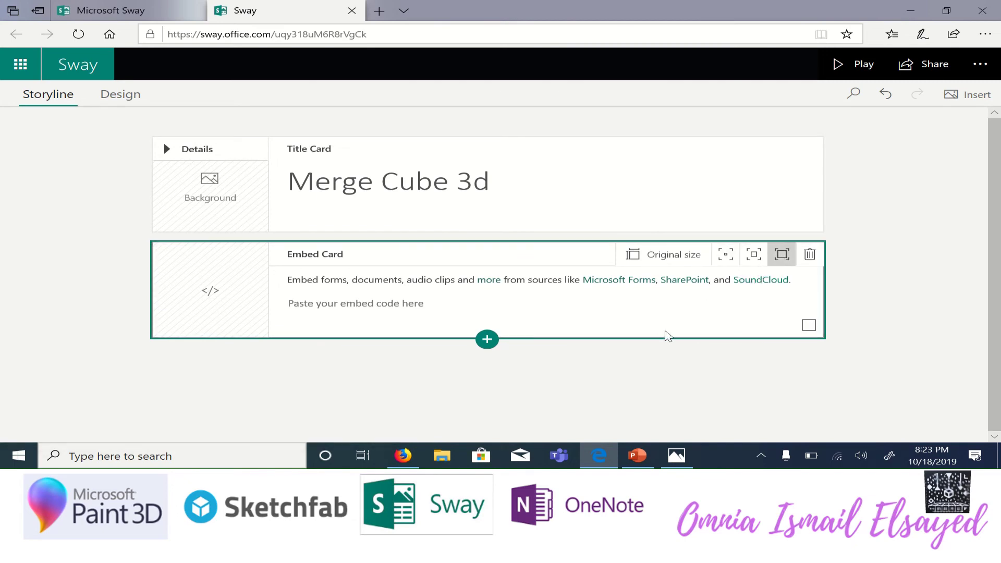
# Step: Copy the Sketchfab Merge Cube embed code and paste it into Sway's first Embed Card
pyautogui.click(403, 459)
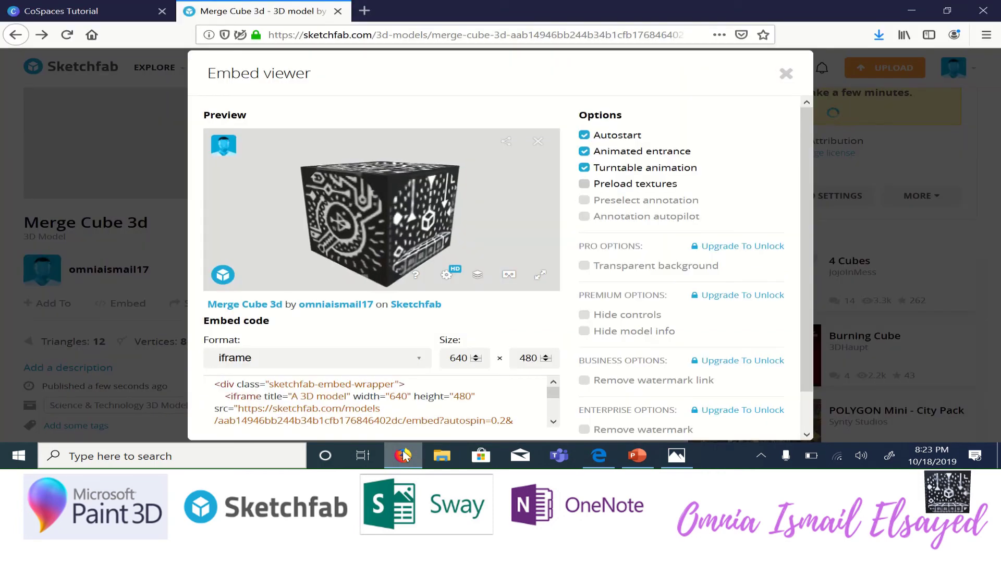
pyautogui.click(436, 399)
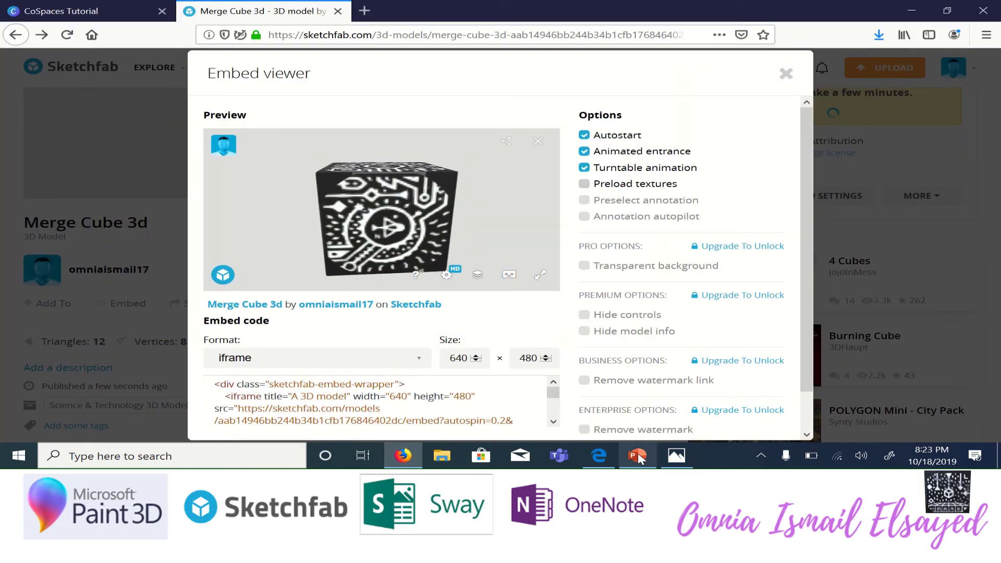
pyautogui.click(594, 456)
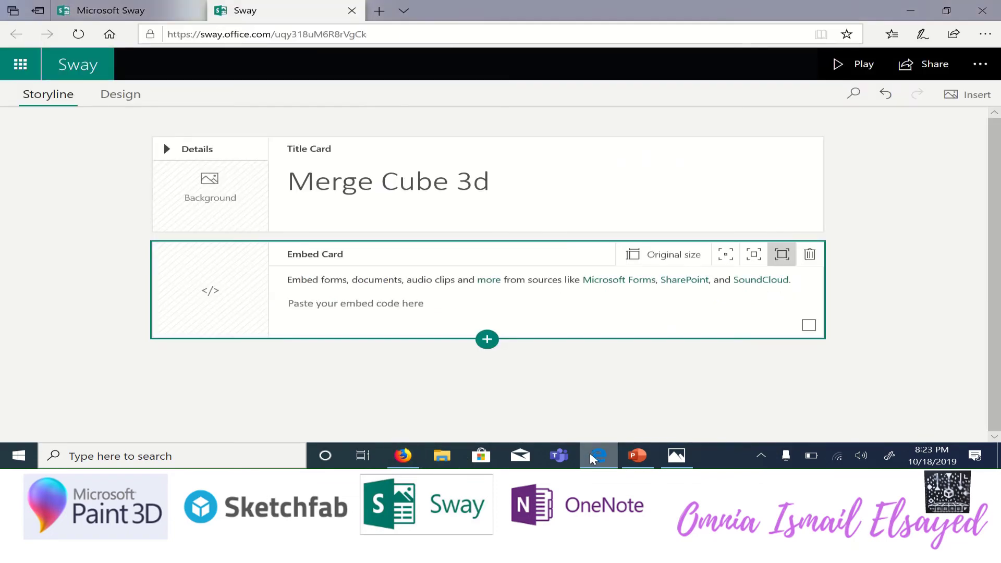
pyautogui.click(441, 312)
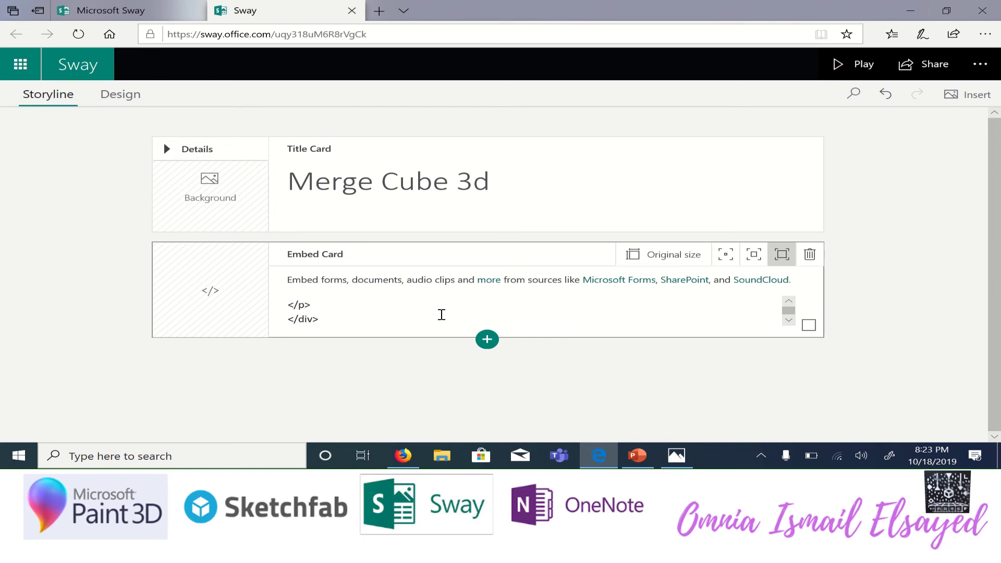
# Step: Add a second, empty Embed Card below the first one
pyautogui.click(486, 341)
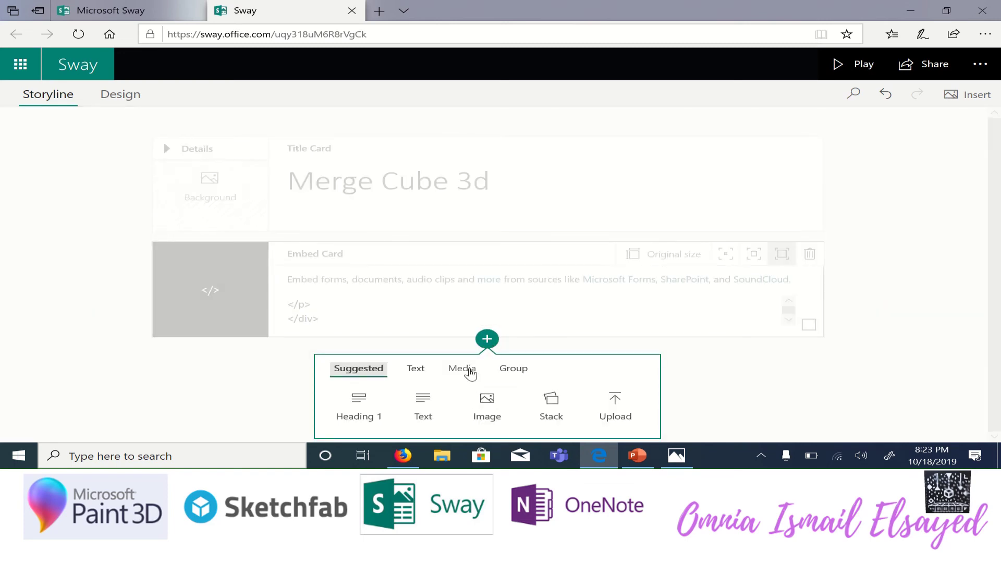
pyautogui.click(470, 373)
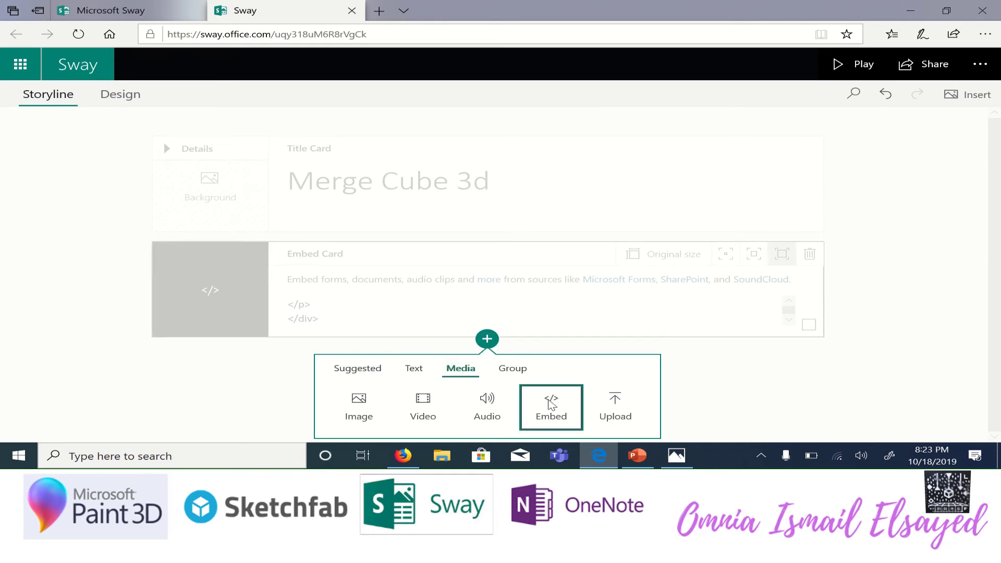
pyautogui.click(551, 405)
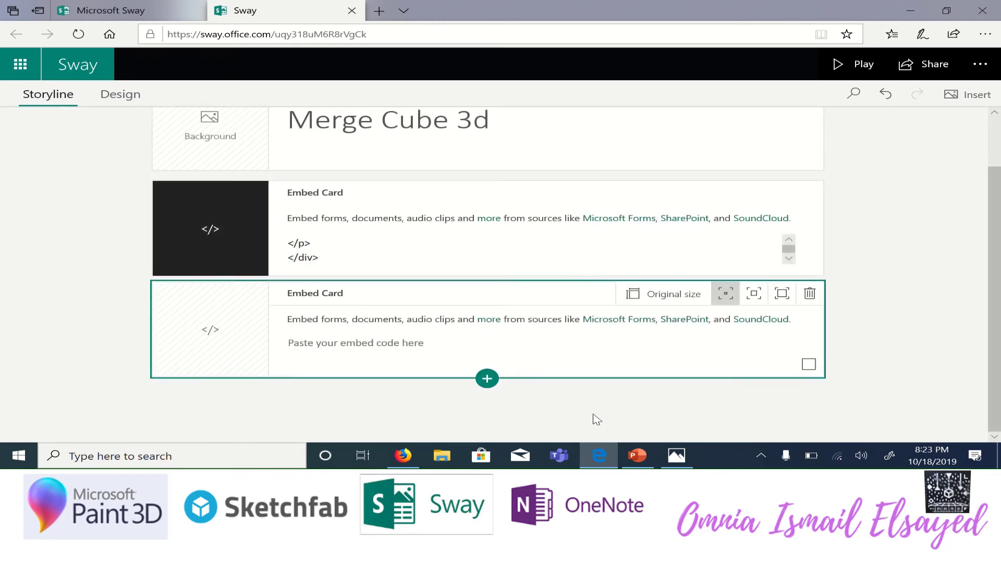
# Step: Enable Preload textures, disable Turntable animation, and copy the updated Sketchfab embed code
pyautogui.click(404, 457)
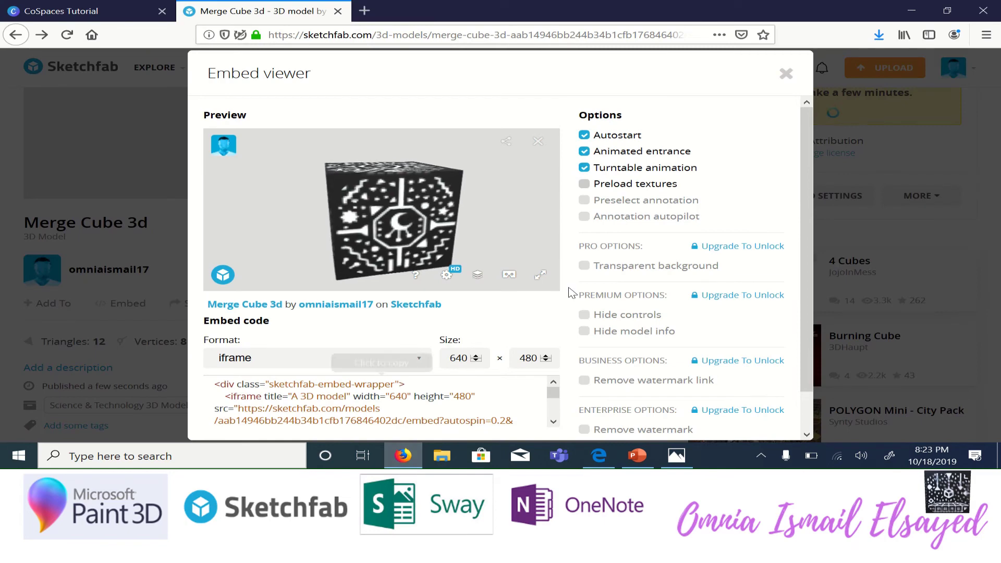
pyautogui.click(585, 184)
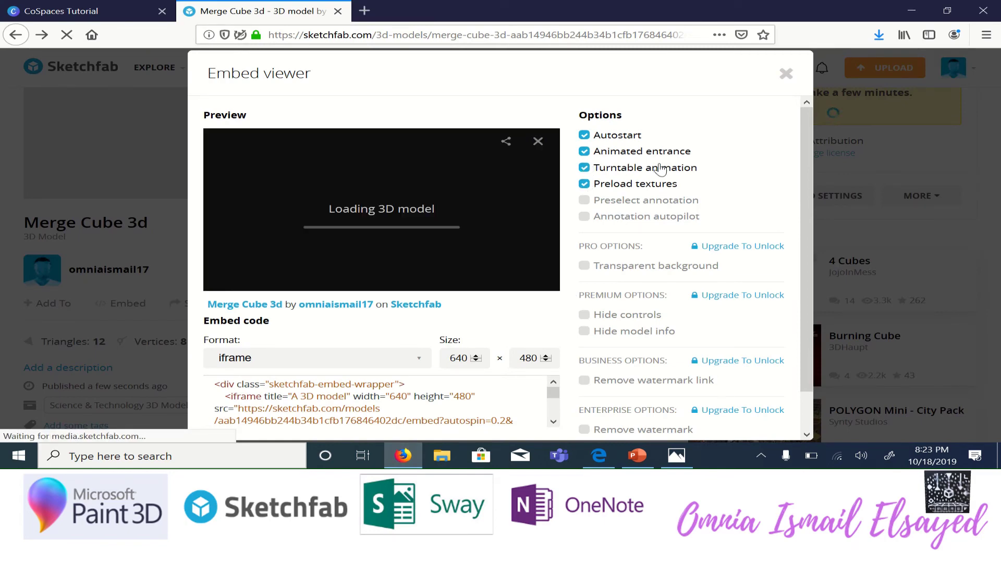
pyautogui.click(660, 169)
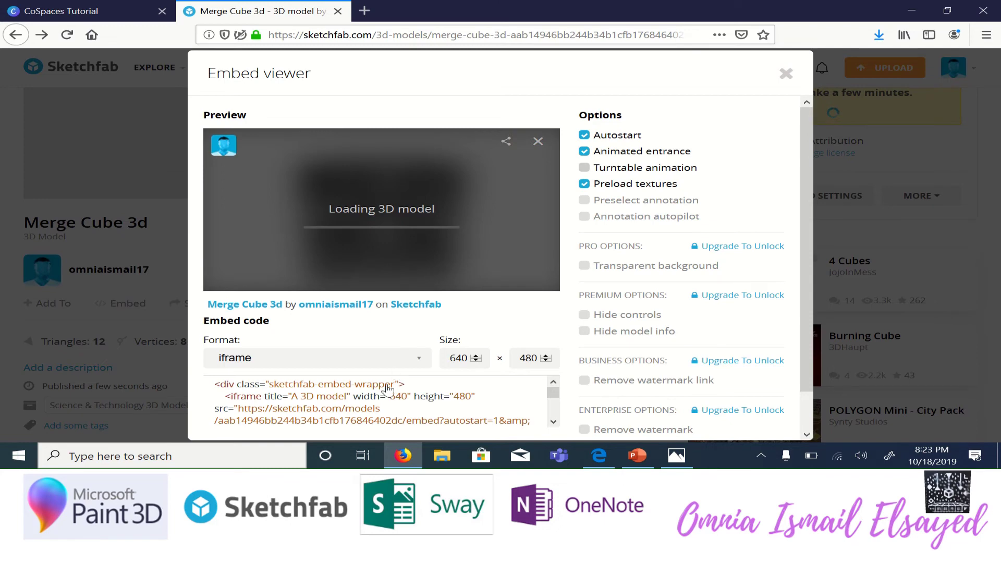
pyautogui.click(437, 397)
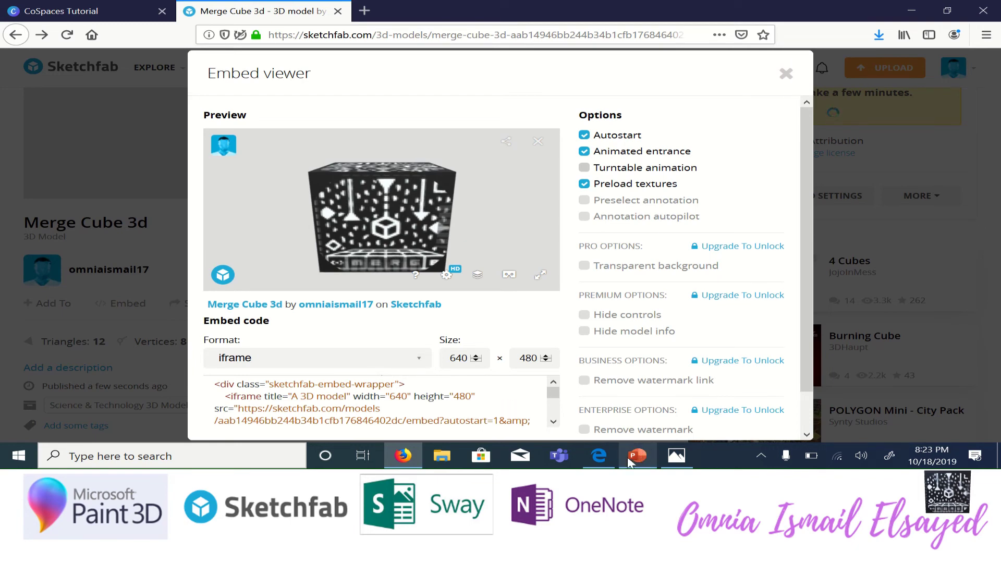
# Step: Paste the updated embed code into the second Embed Card and preview the Sway
pyautogui.click(594, 458)
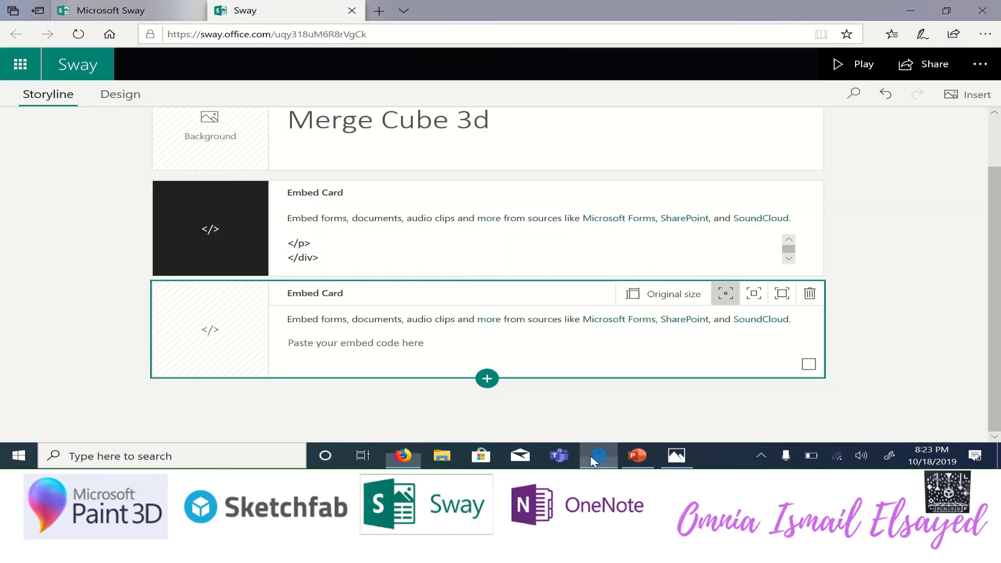
pyautogui.click(384, 337)
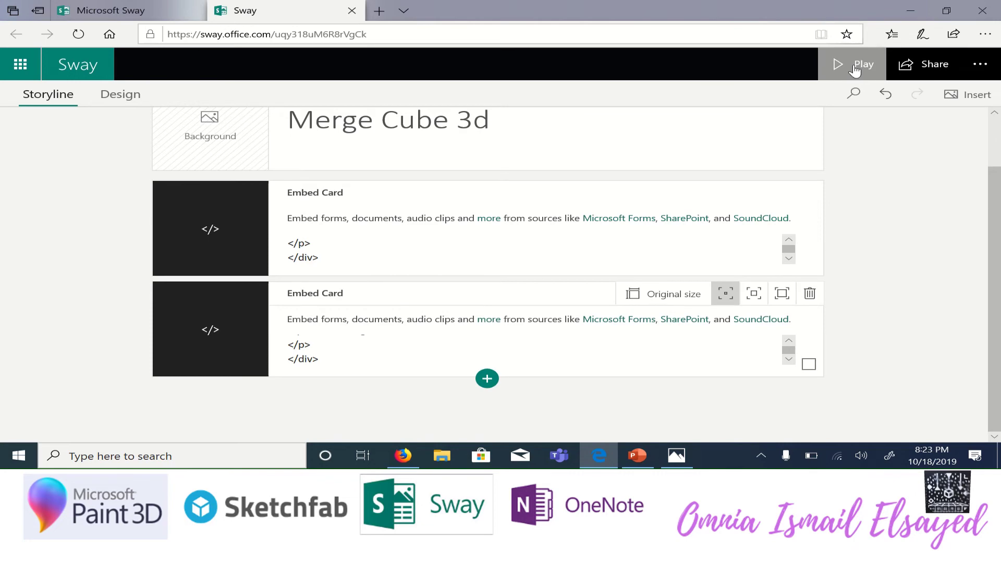
pyautogui.click(854, 65)
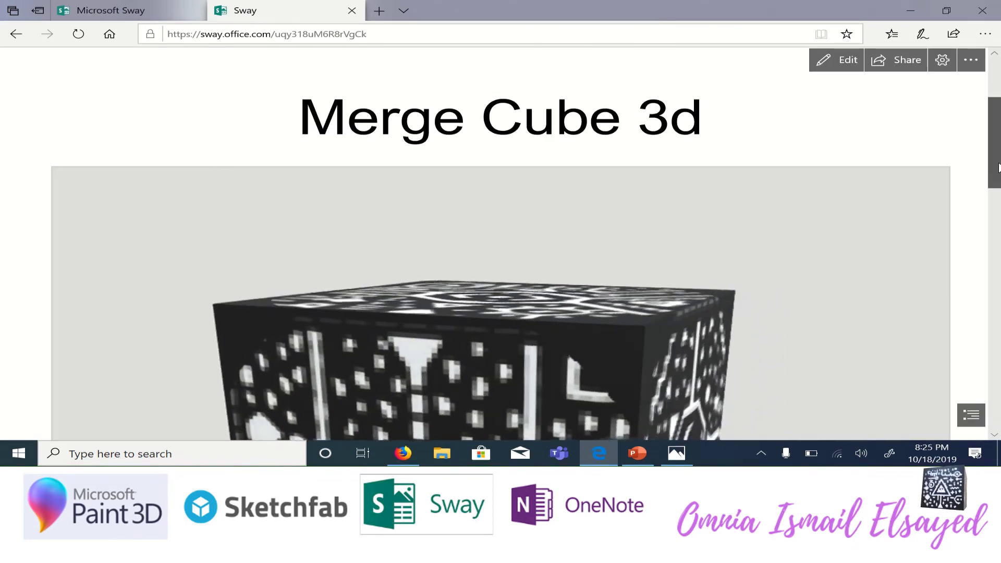
# Step: Scroll through the preview and orbit the embedded cube to view its faces
pyautogui.moveTo(991, 121); pyautogui.dragTo(998, 313)
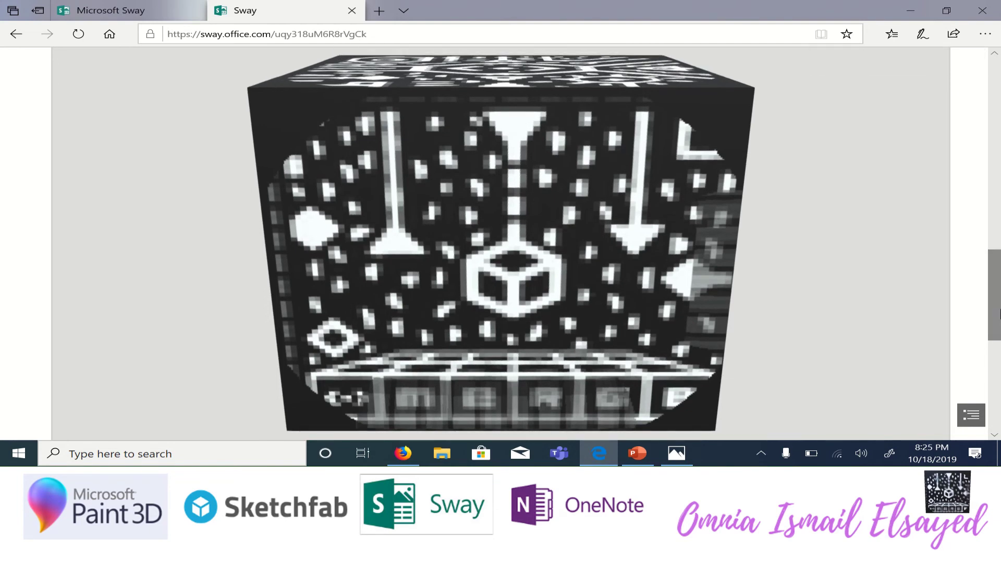
pyautogui.moveTo(999, 312)
pyautogui.mouseDown()
pyautogui.moveTo(999, 301)
pyautogui.moveTo(999, 326)
pyautogui.mouseUp()
pyautogui.moveTo(523, 292); pyautogui.dragTo(670, 299)
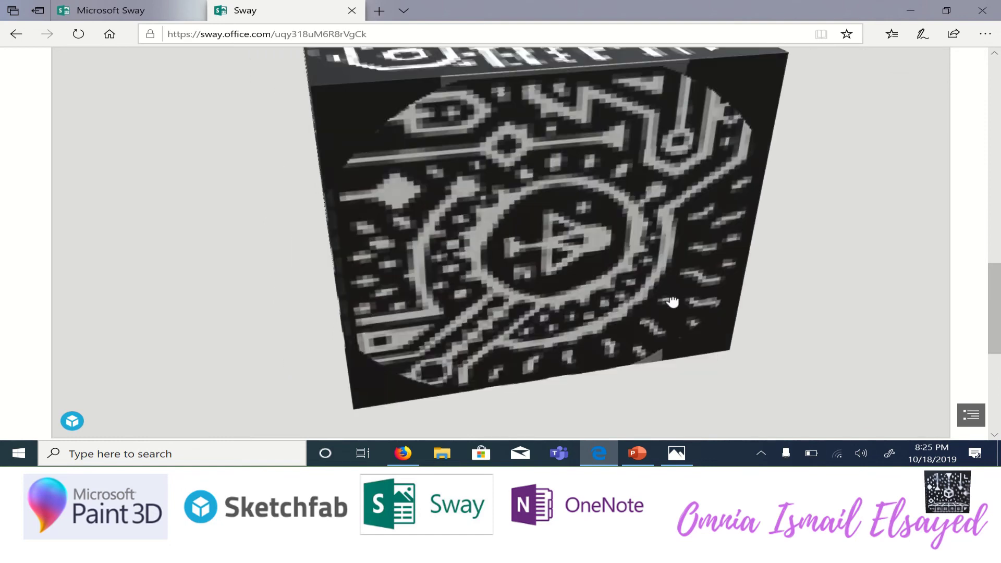
pyautogui.moveTo(536, 276); pyautogui.dragTo(515, 288)
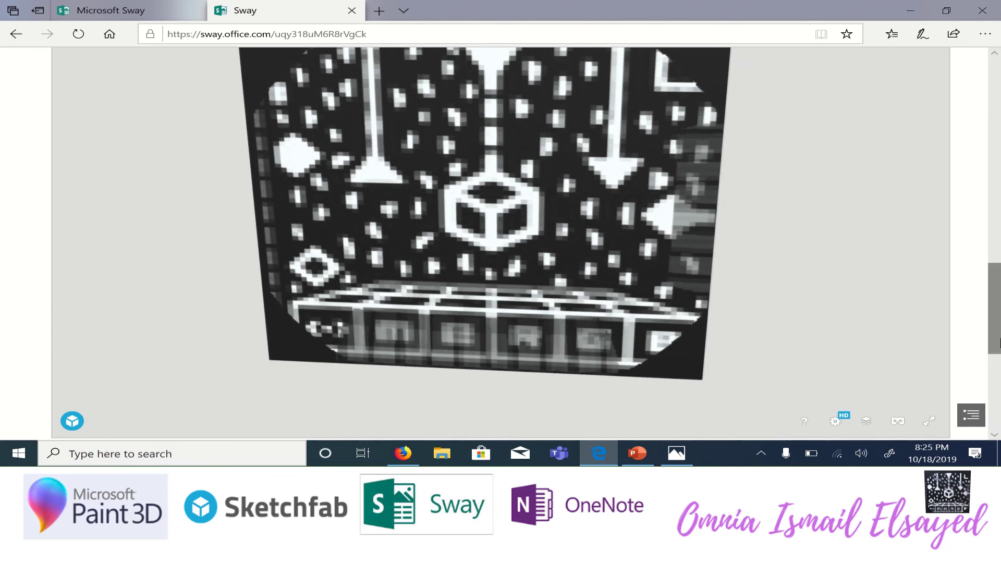
# Step: Copy the Sway's share link from its sharing options
pyautogui.moveTo(998, 341); pyautogui.dragTo(996, 50)
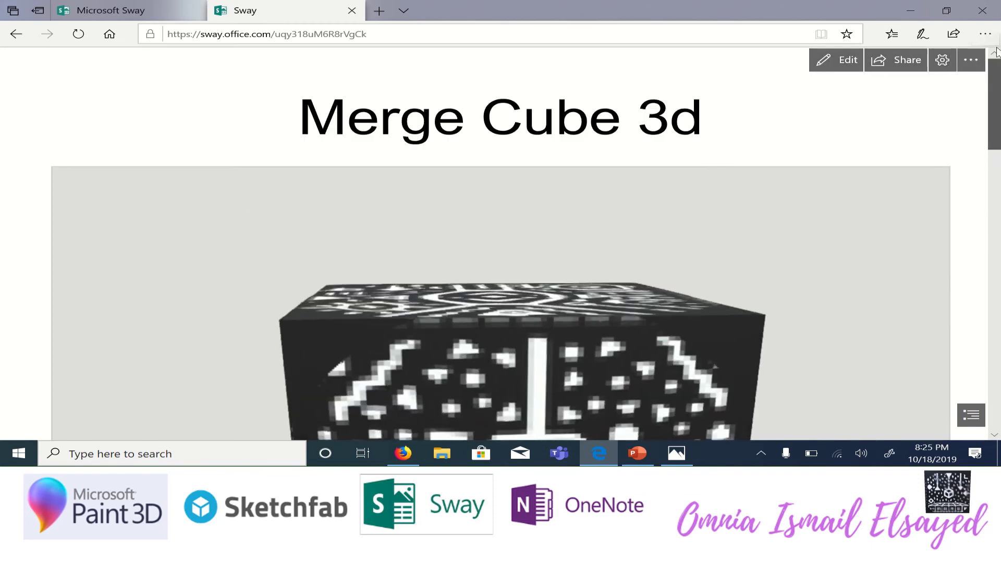
pyautogui.click(889, 62)
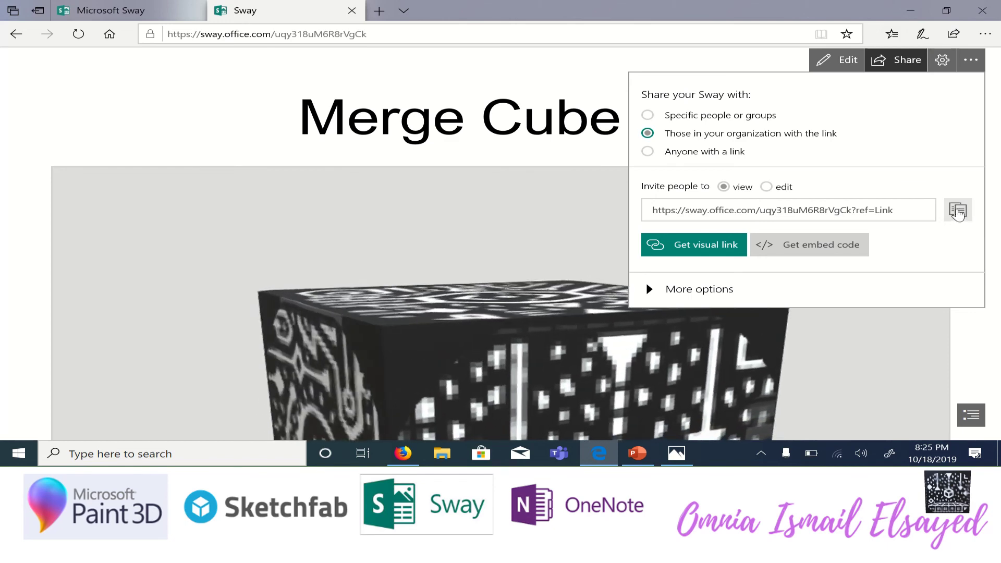
pyautogui.click(957, 211)
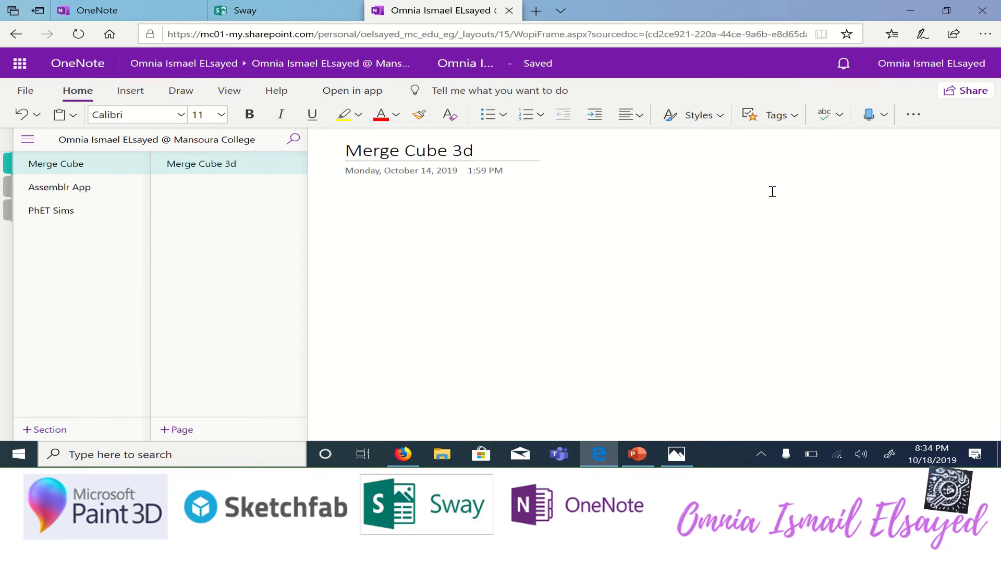
# Step: Paste the Sway link onto the Merge Cube 3d page and rotate the embedded cube to its top face
pyautogui.hotkey('ctrl', 'v')
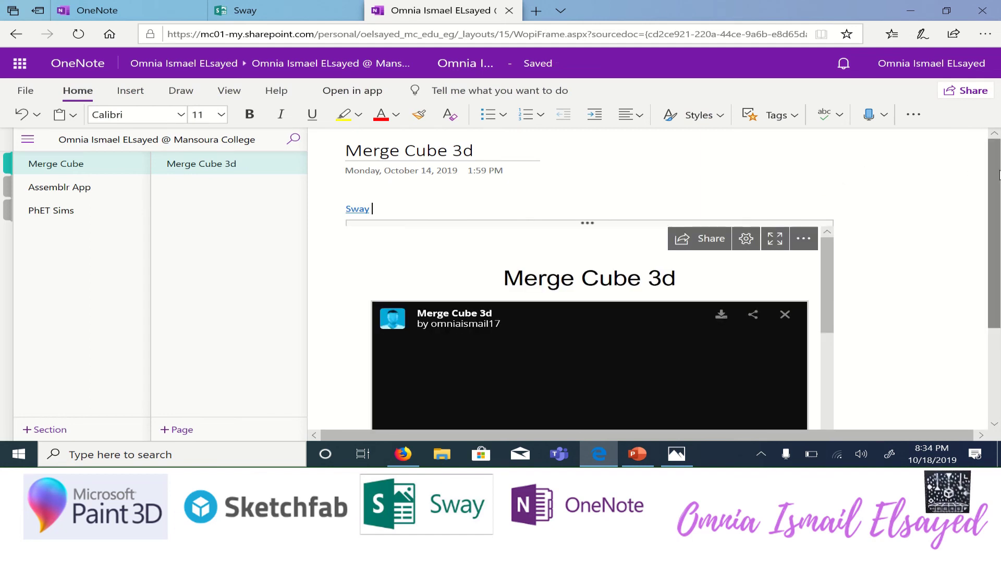
pyautogui.moveTo(999, 175); pyautogui.dragTo(999, 246)
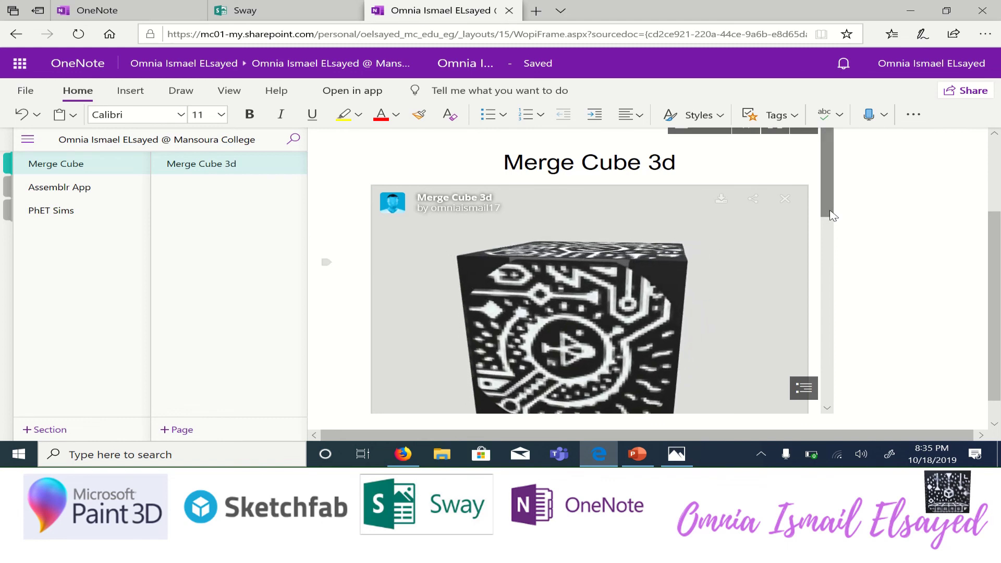
pyautogui.click(827, 408)
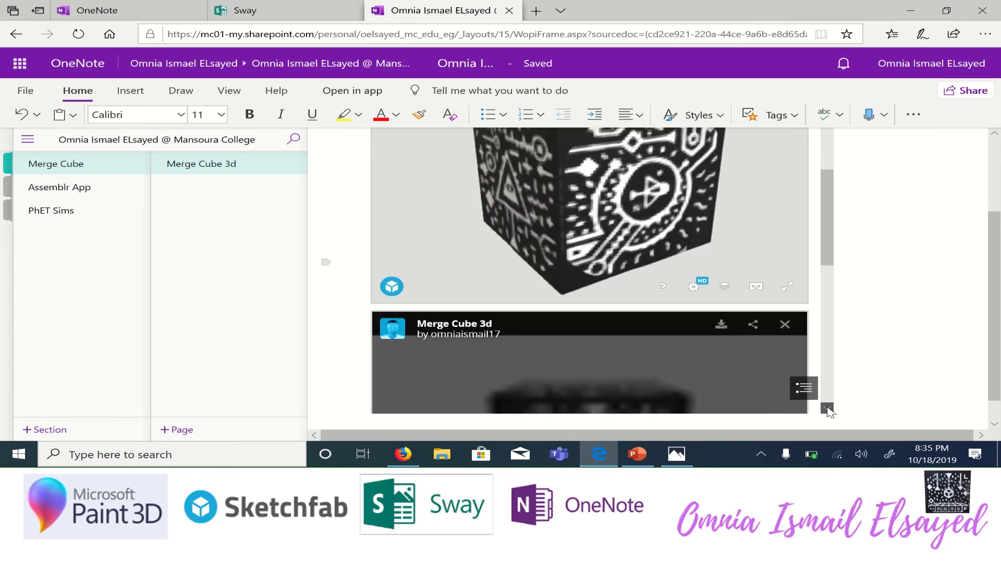
pyautogui.click(828, 409)
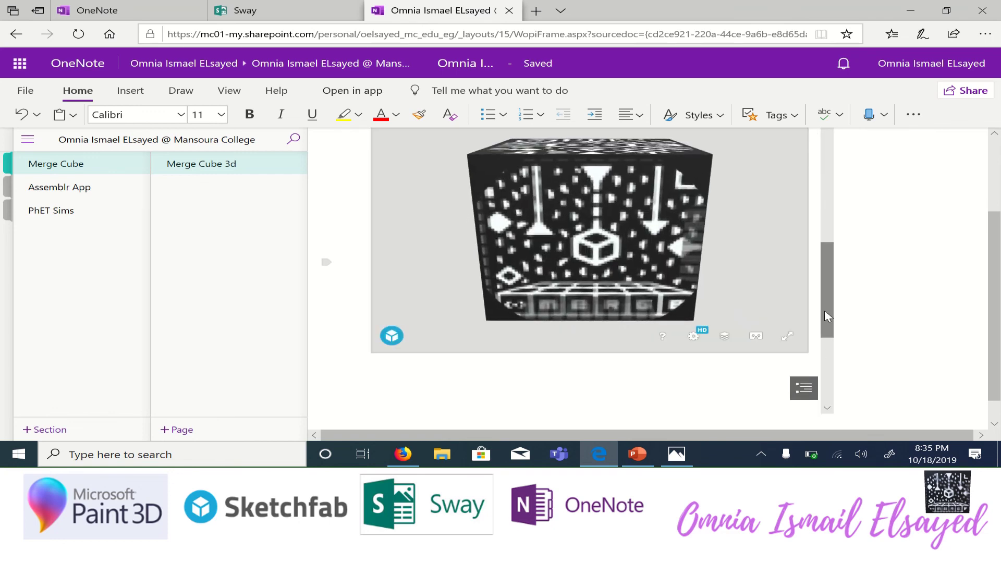
pyautogui.moveTo(825, 311); pyautogui.dragTo(777, 295)
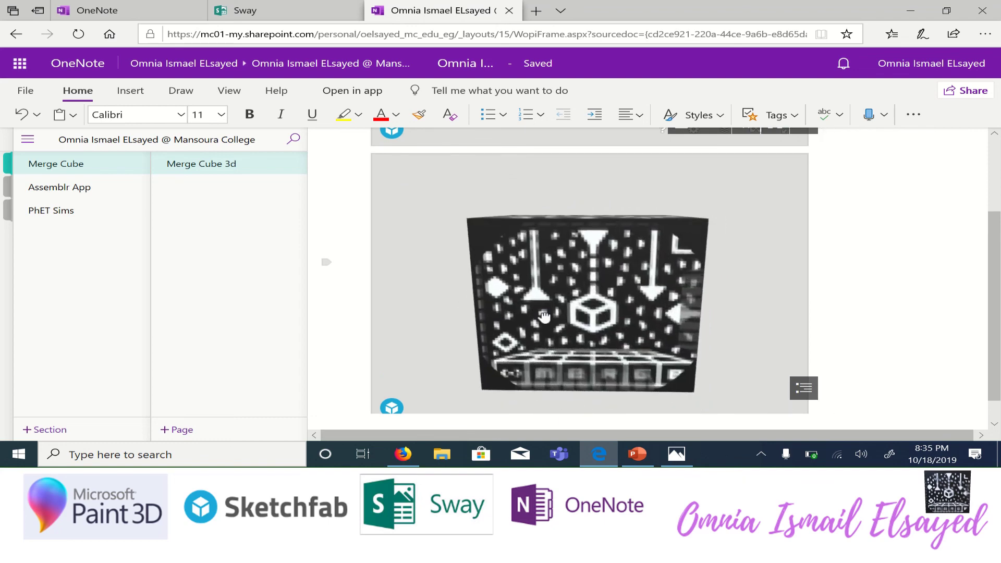
pyautogui.moveTo(542, 317); pyautogui.dragTo(551, 319)
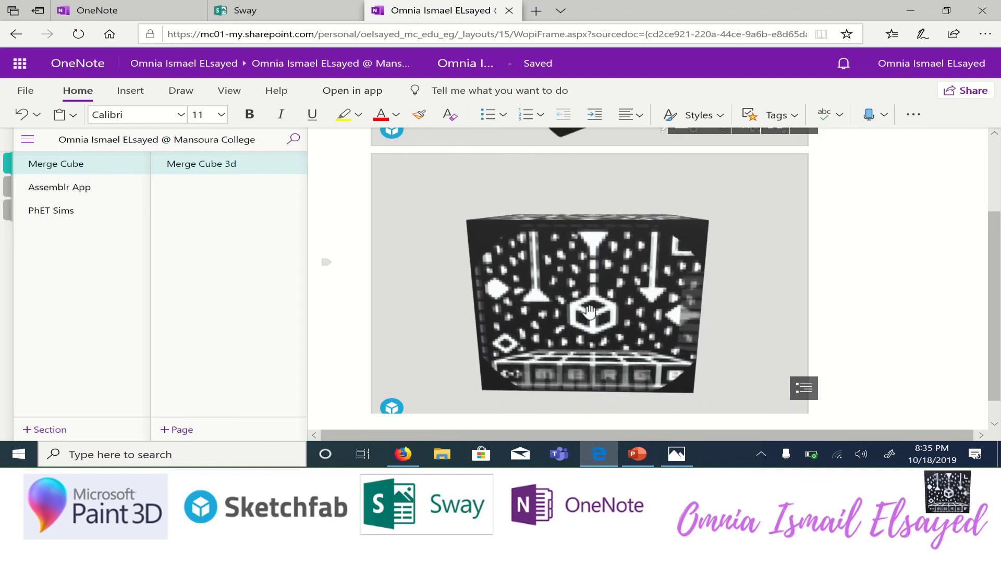